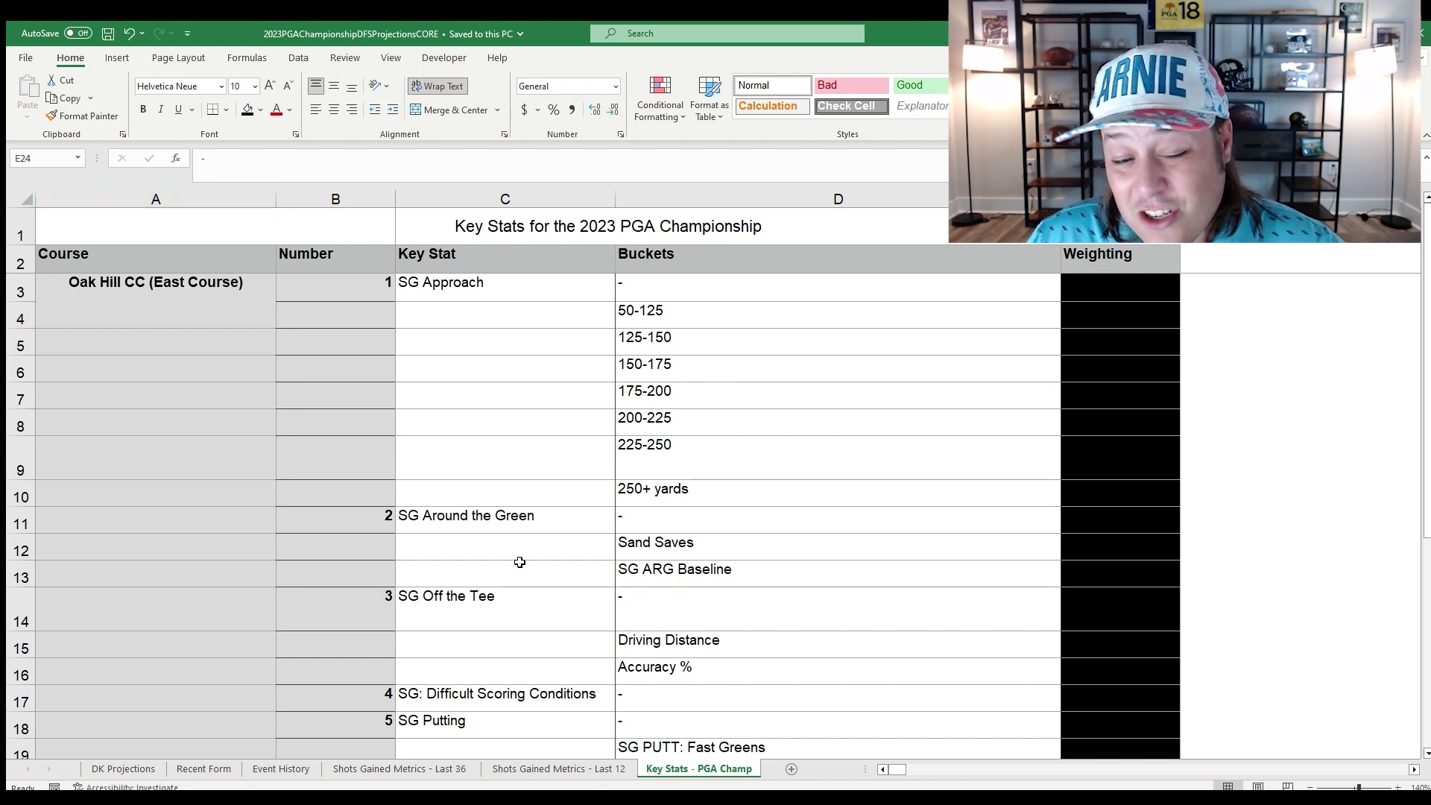
Examine the SG Around the Green stat with its Sand Saves and SG ARG Baseline buckets, and the 225-250 approach bucket.
drag(673, 608, 673, 564)
click(559, 530)
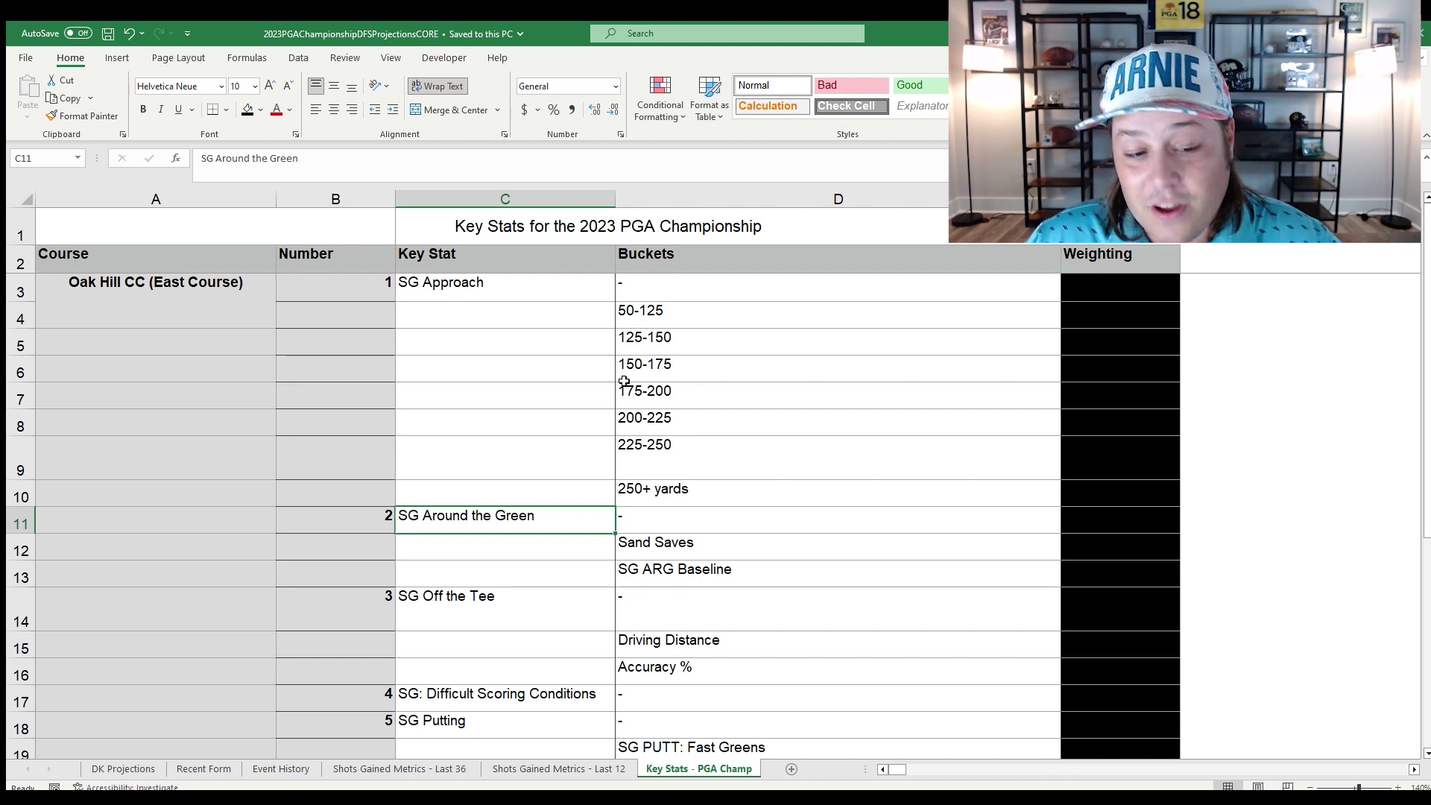
drag(639, 574, 533, 546)
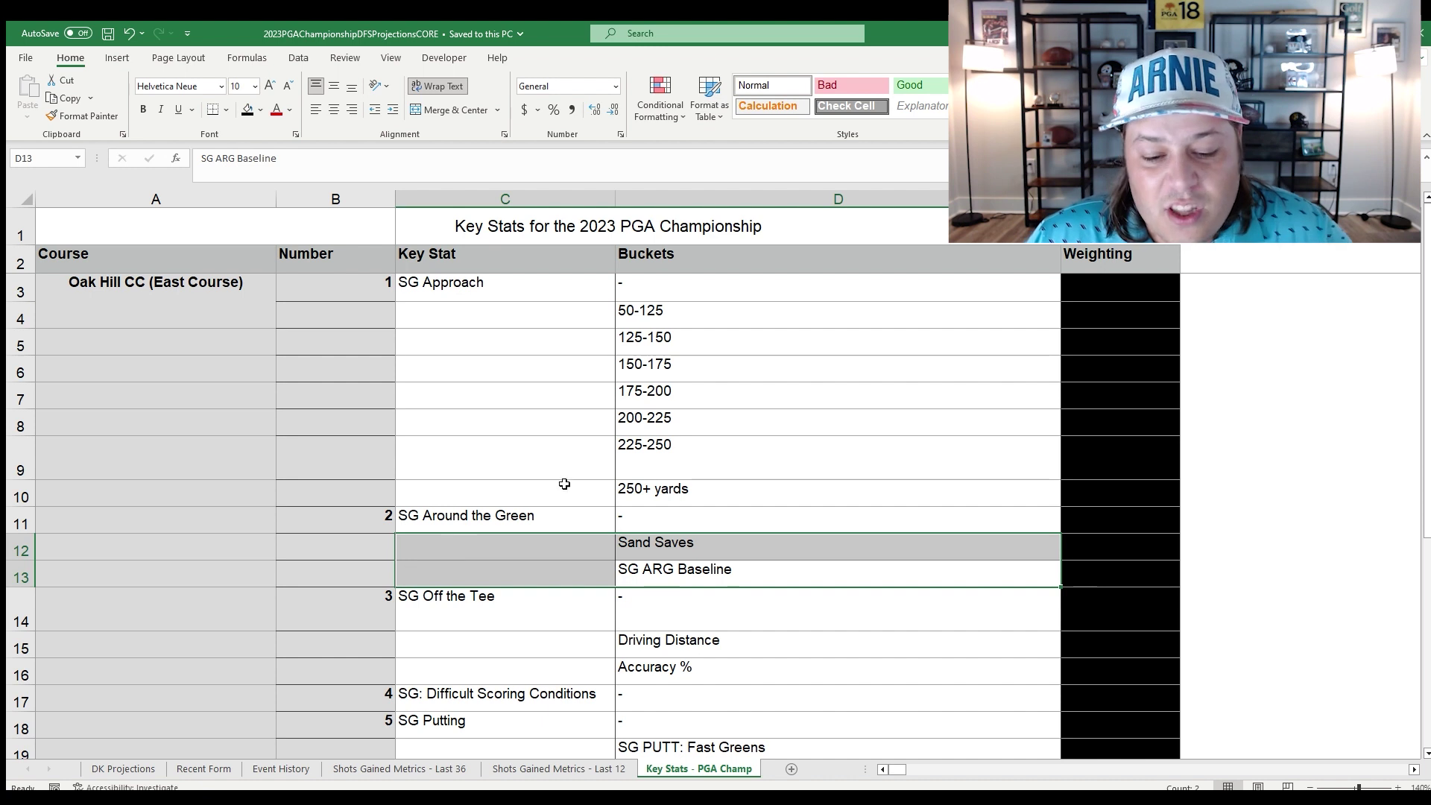
scroll(634, 615, down, 1)
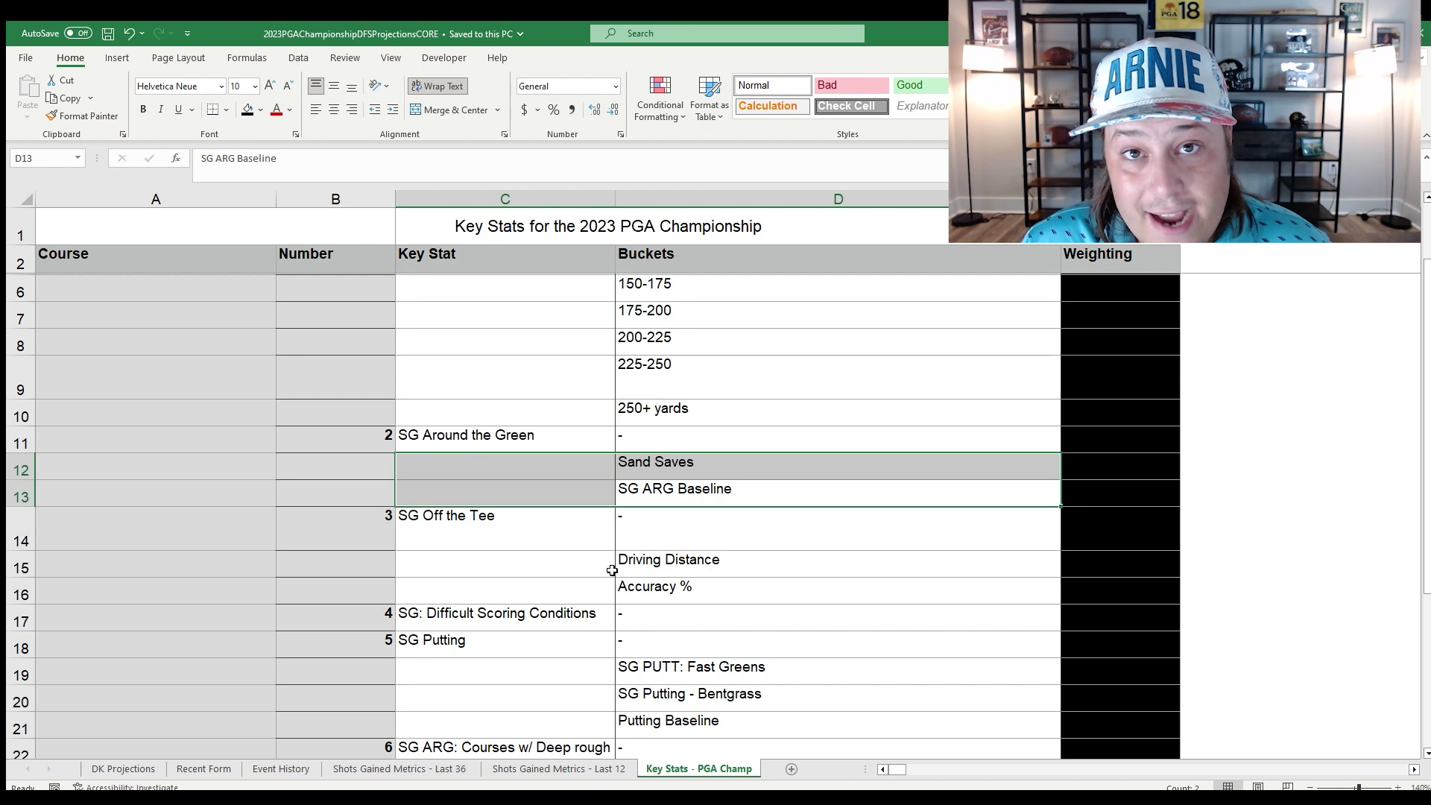
scroll(610, 569, up, 1)
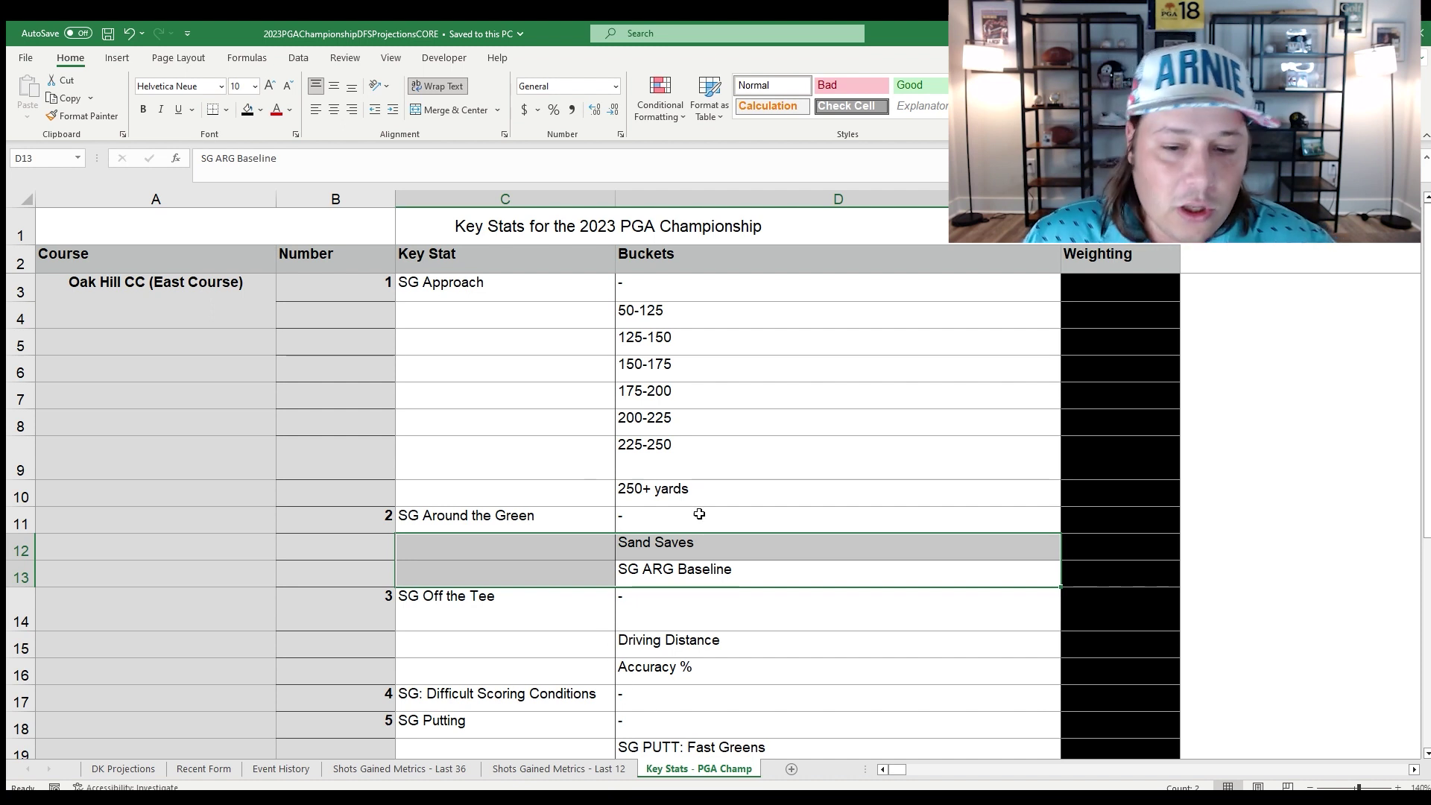
click(680, 442)
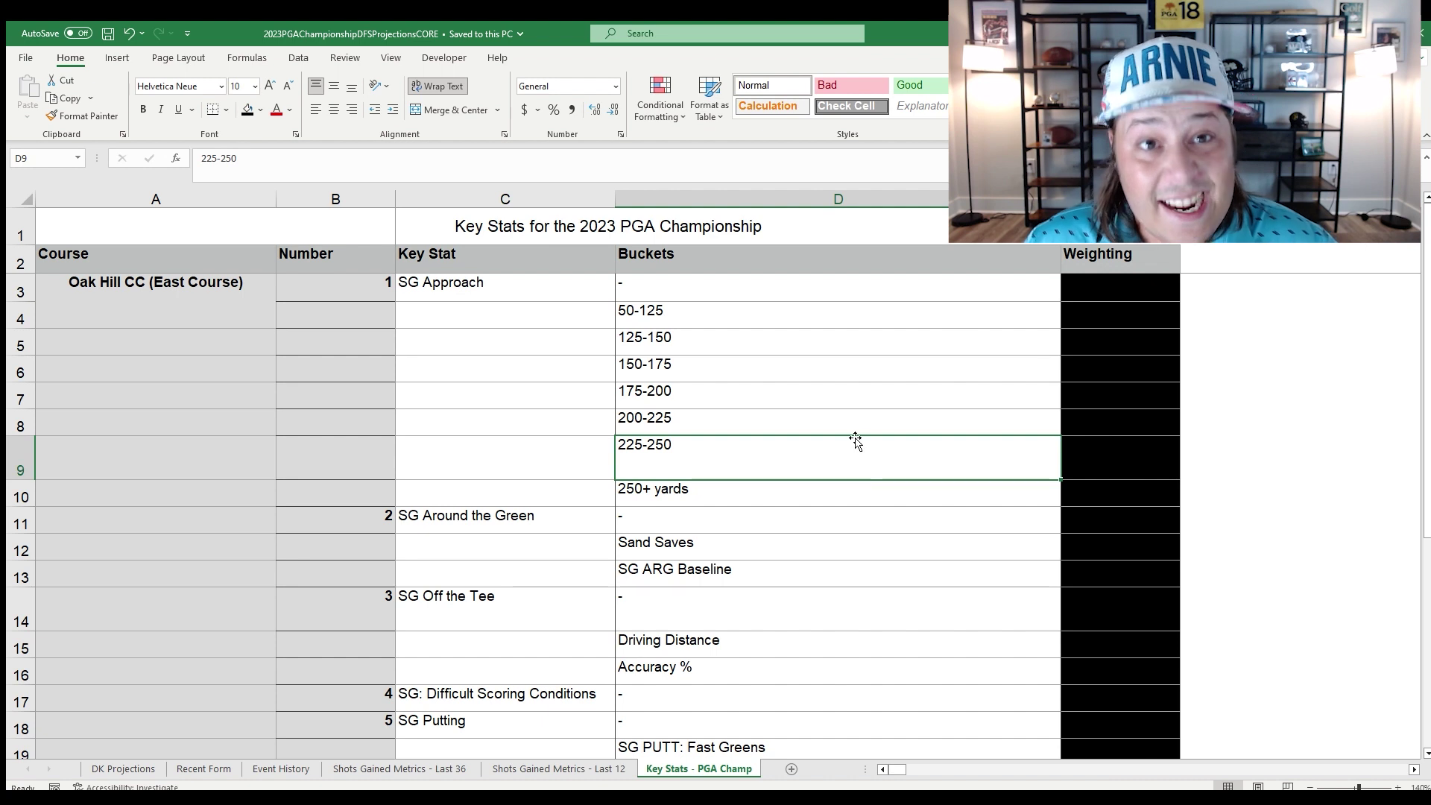
click(1139, 373)
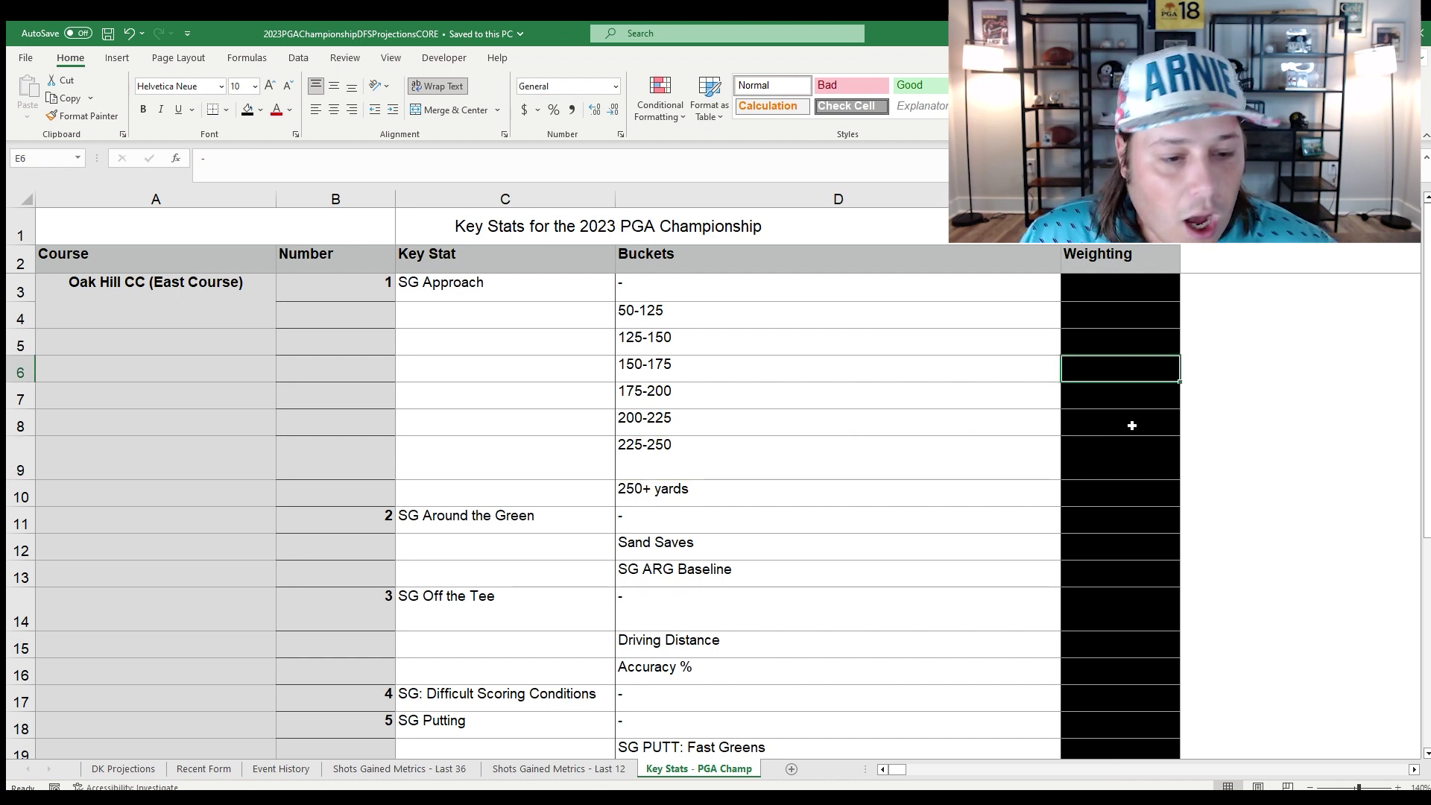
Review the lower-ranked key stats: SG in difficult scoring conditions, SG ARG on deep-rough courses, bogey avoidance and 3-putt avoidance.
scroll(1076, 466, down, 2)
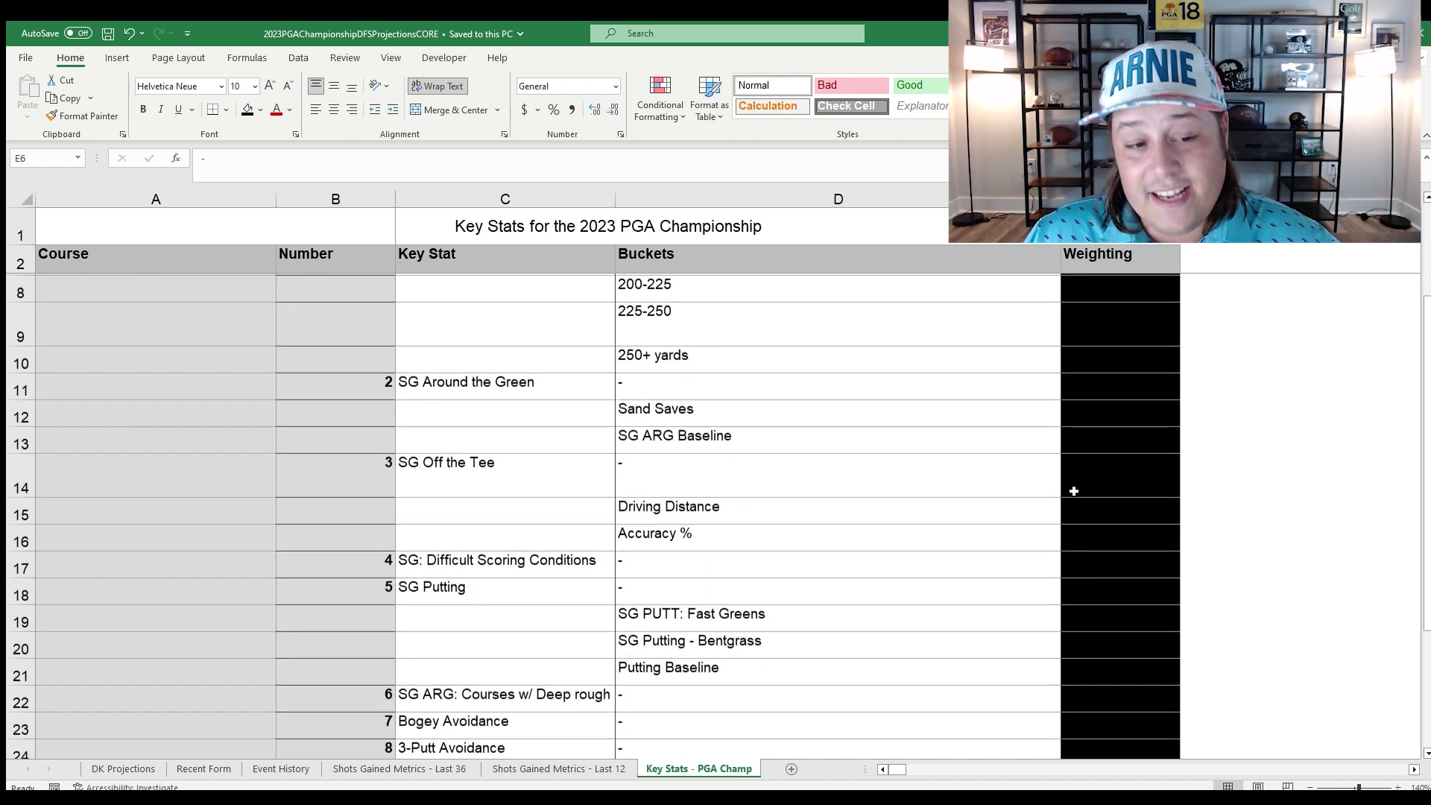
scroll(944, 422, down, 2)
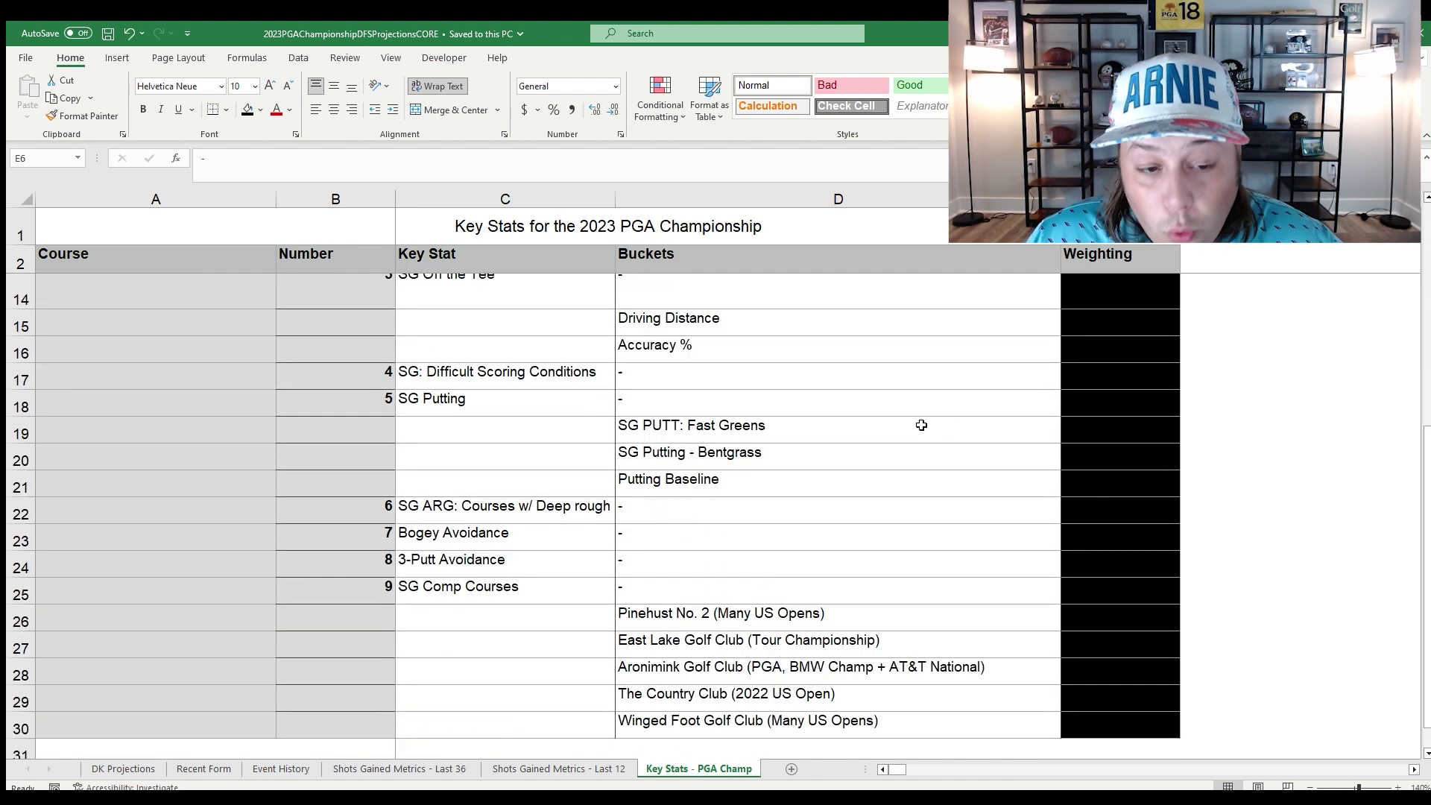
click(578, 369)
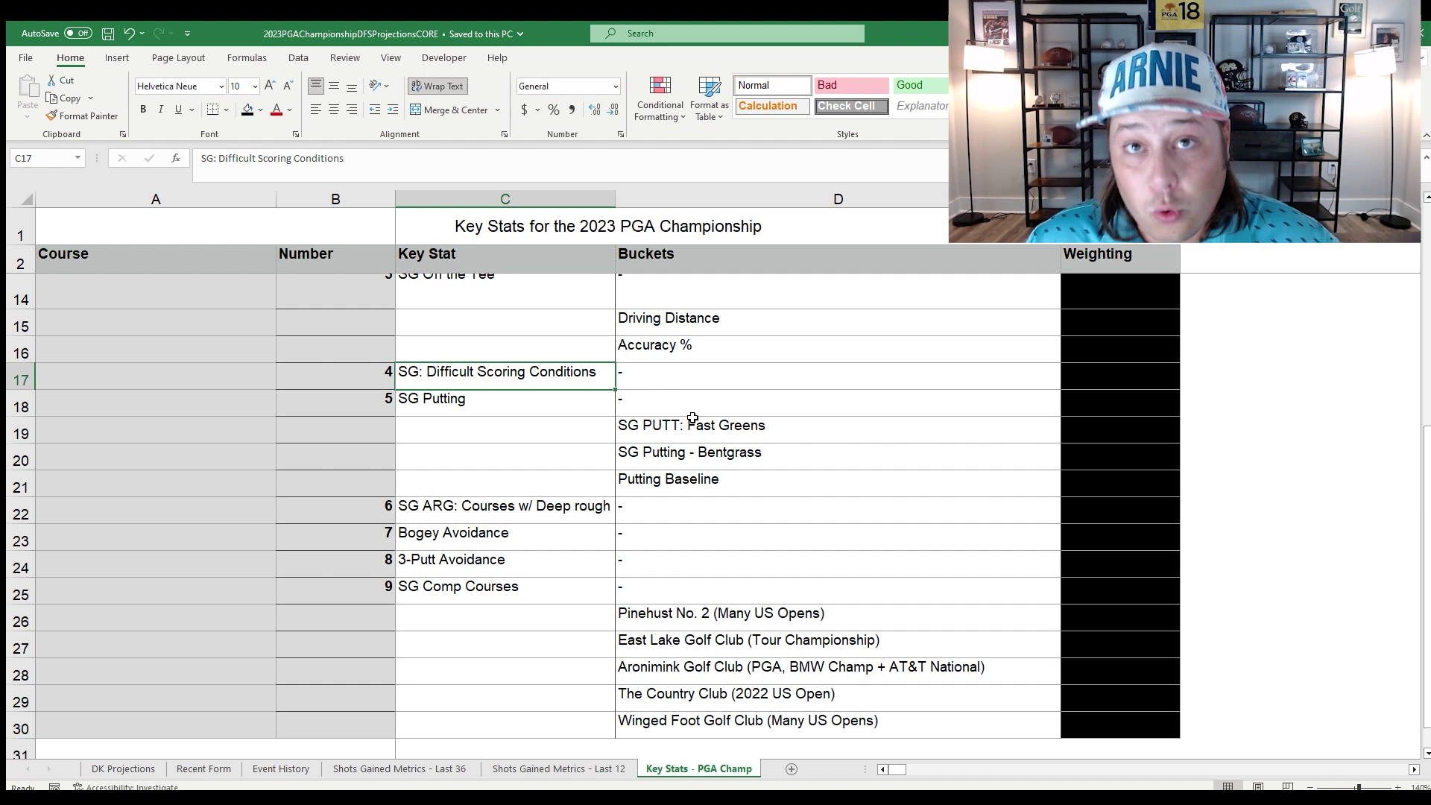
click(596, 507)
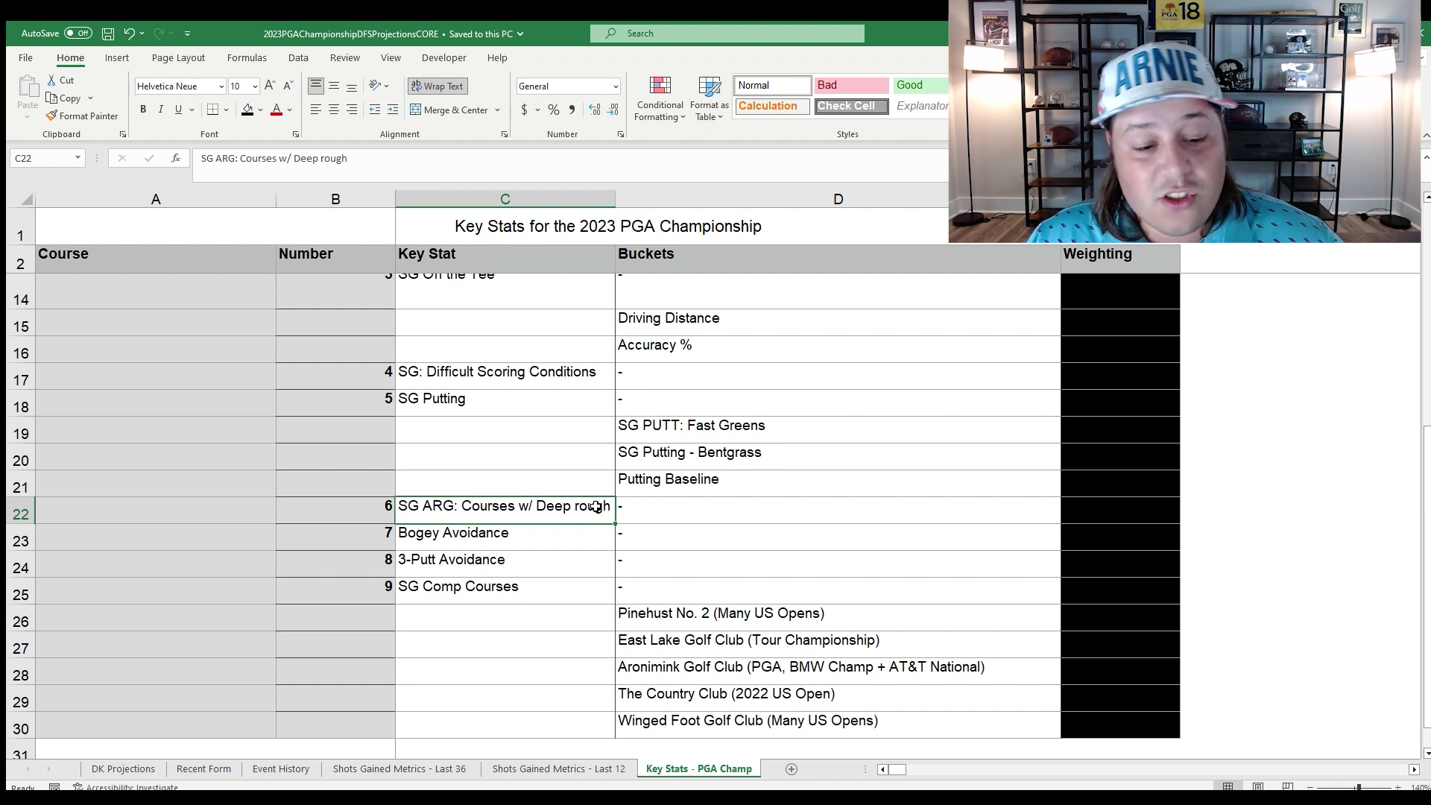
click(582, 538)
click(562, 555)
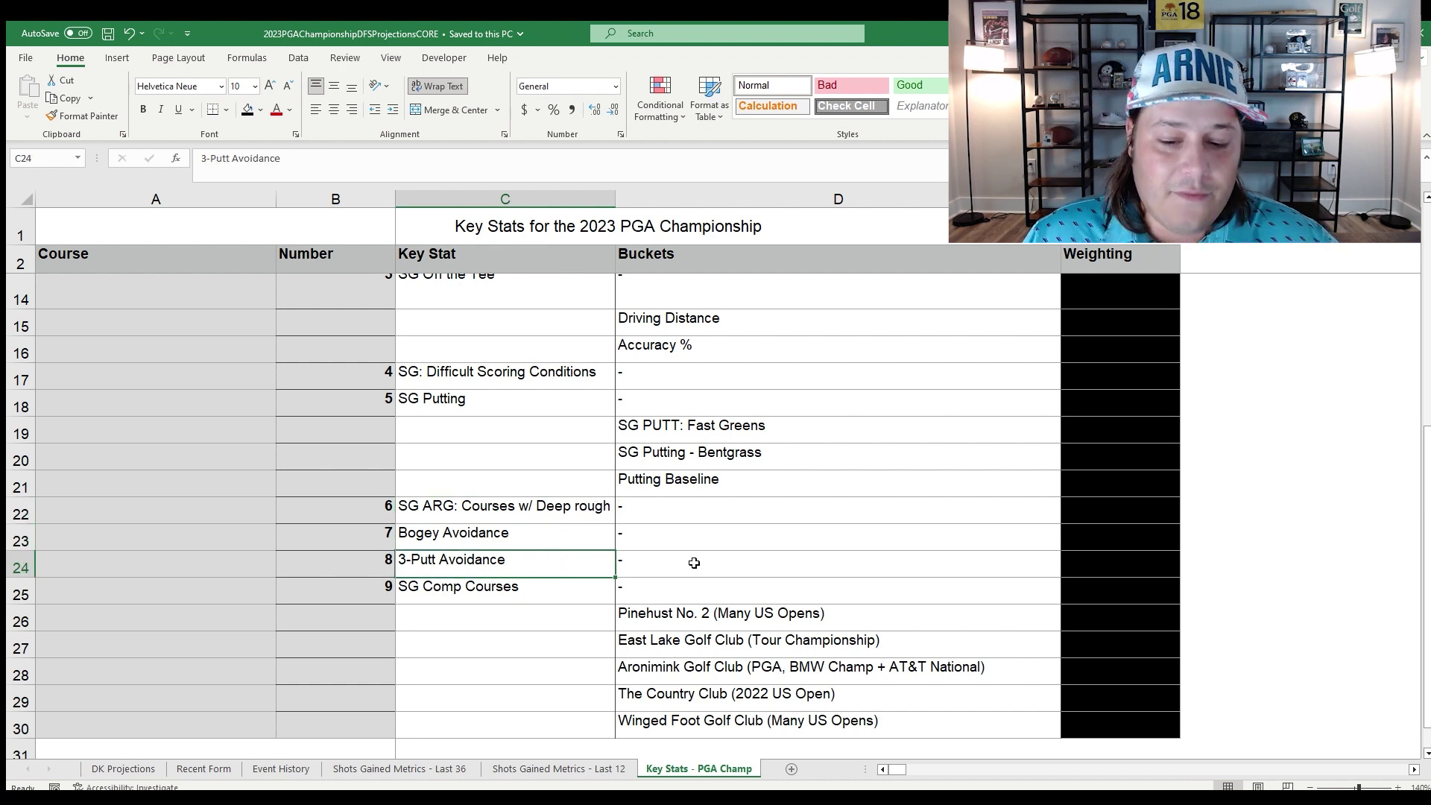
Examine the SG Comp Courses buckets from Pinehurst No. 2 through Winged Foot Golf Club.
click(757, 612)
scroll(759, 611, down, 1)
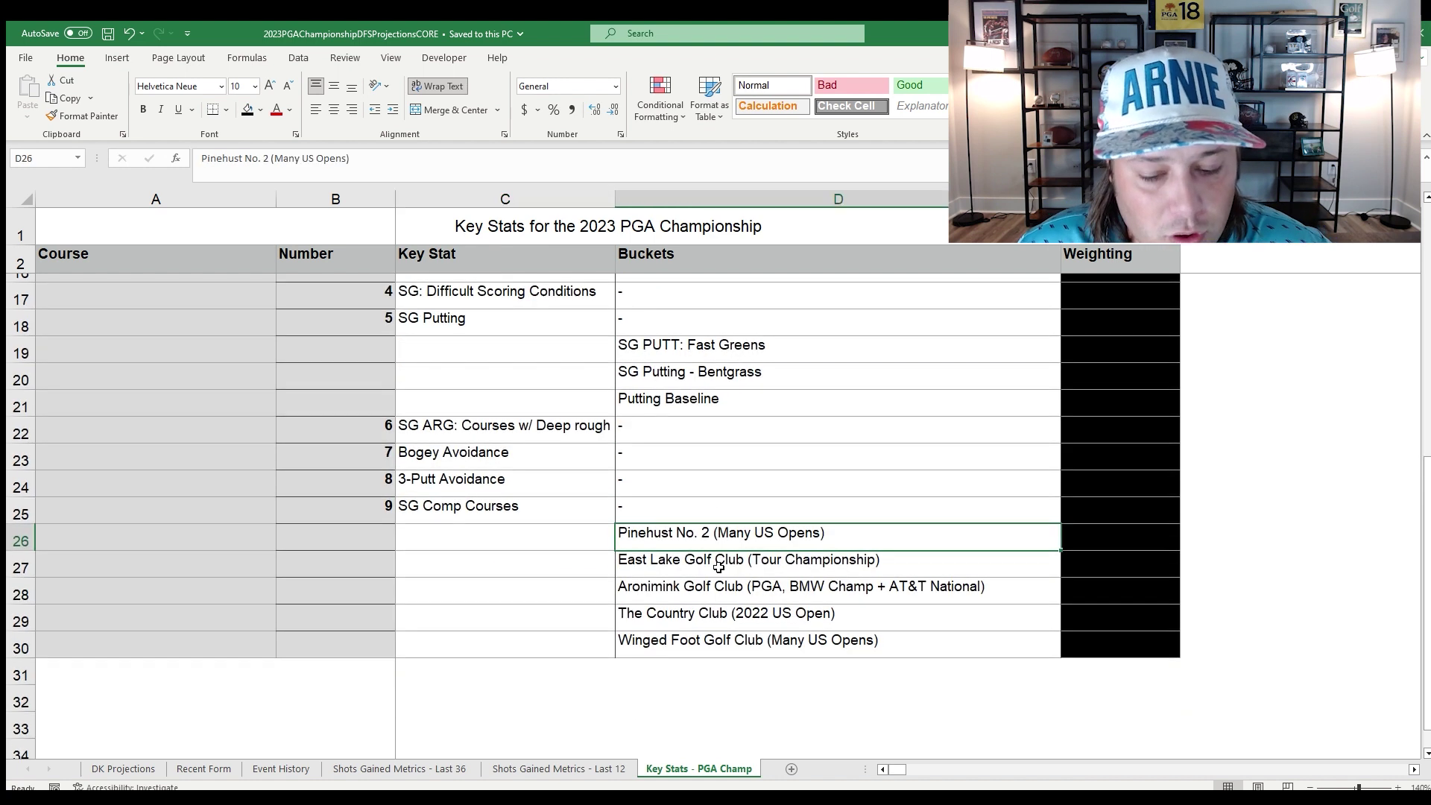
click(803, 554)
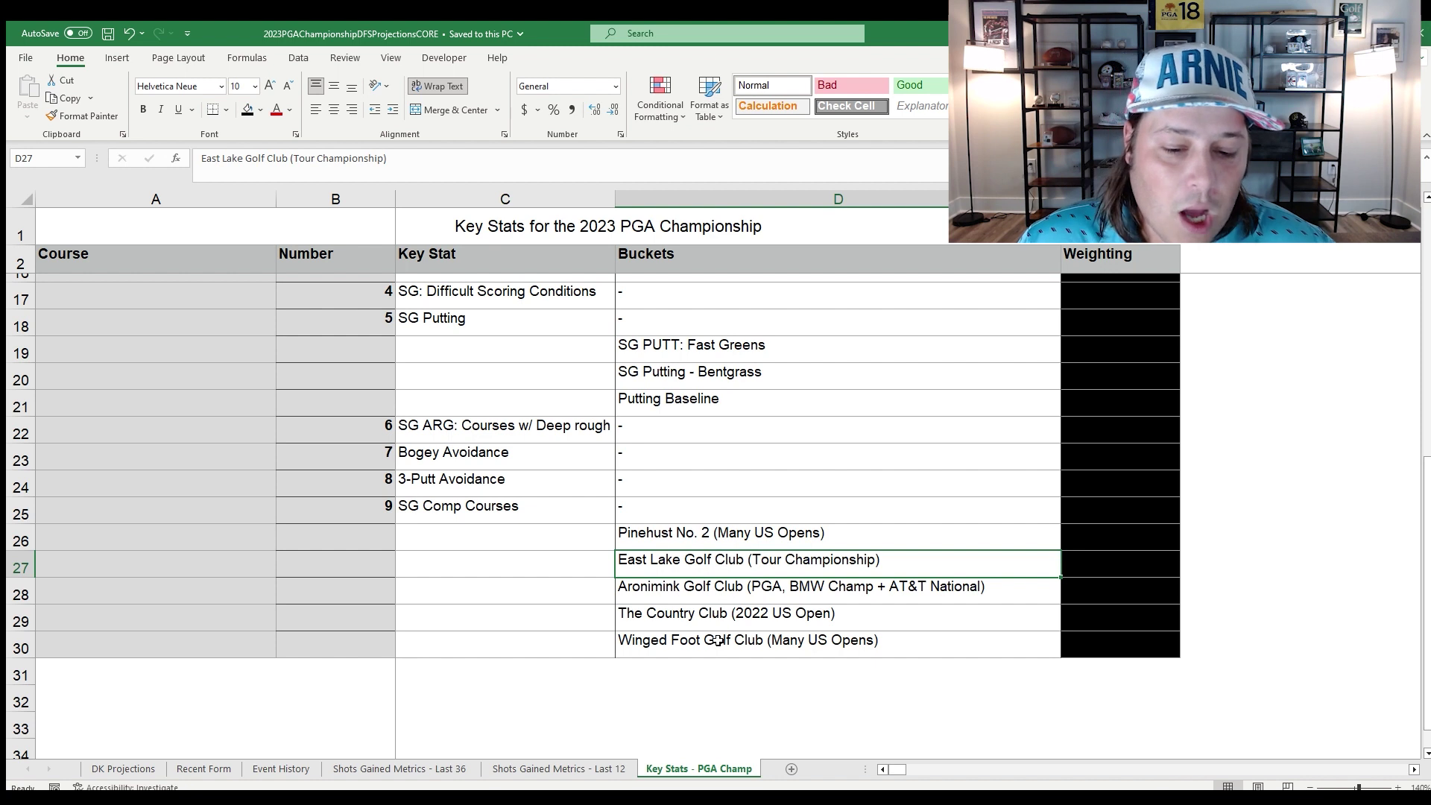
drag(744, 640, 745, 572)
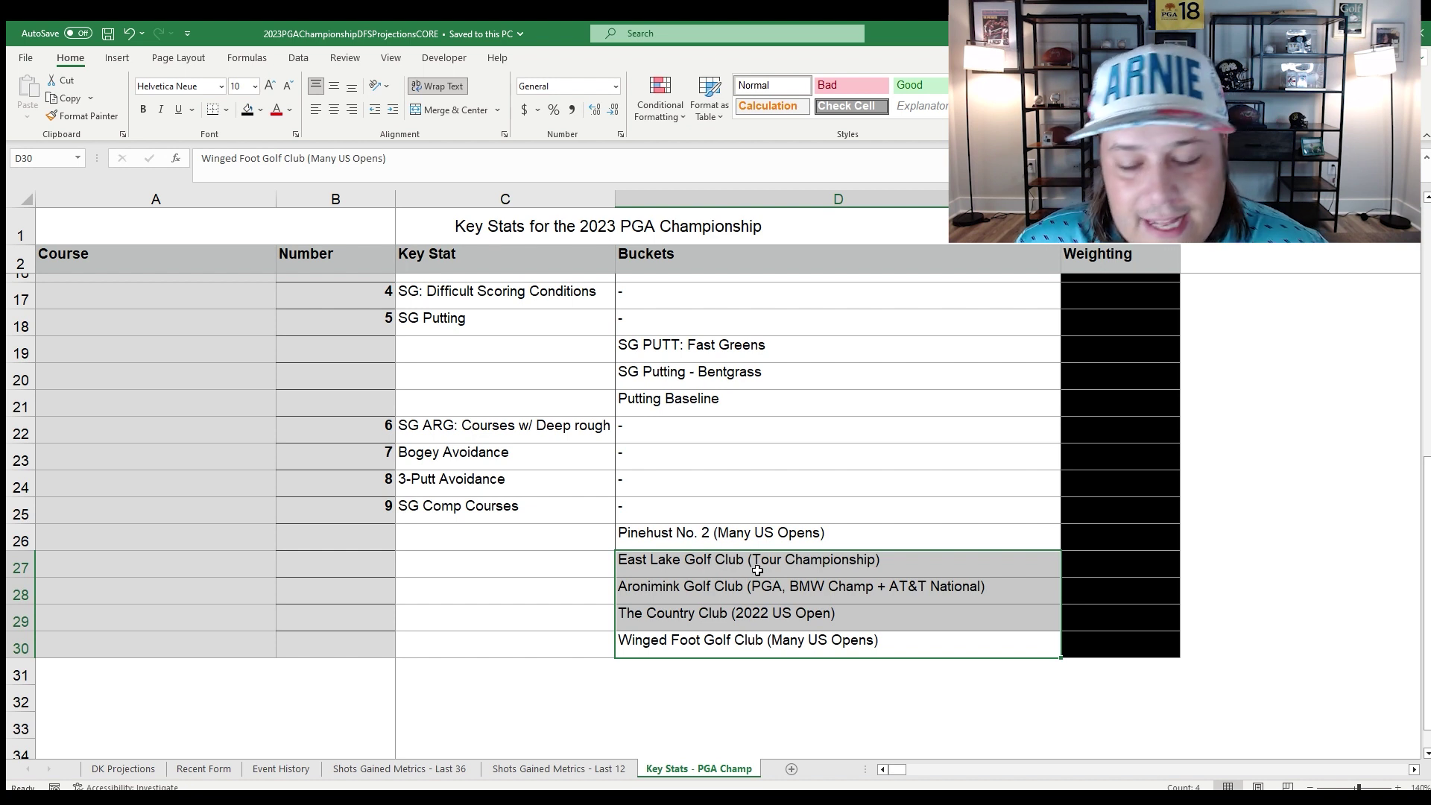
click(748, 568)
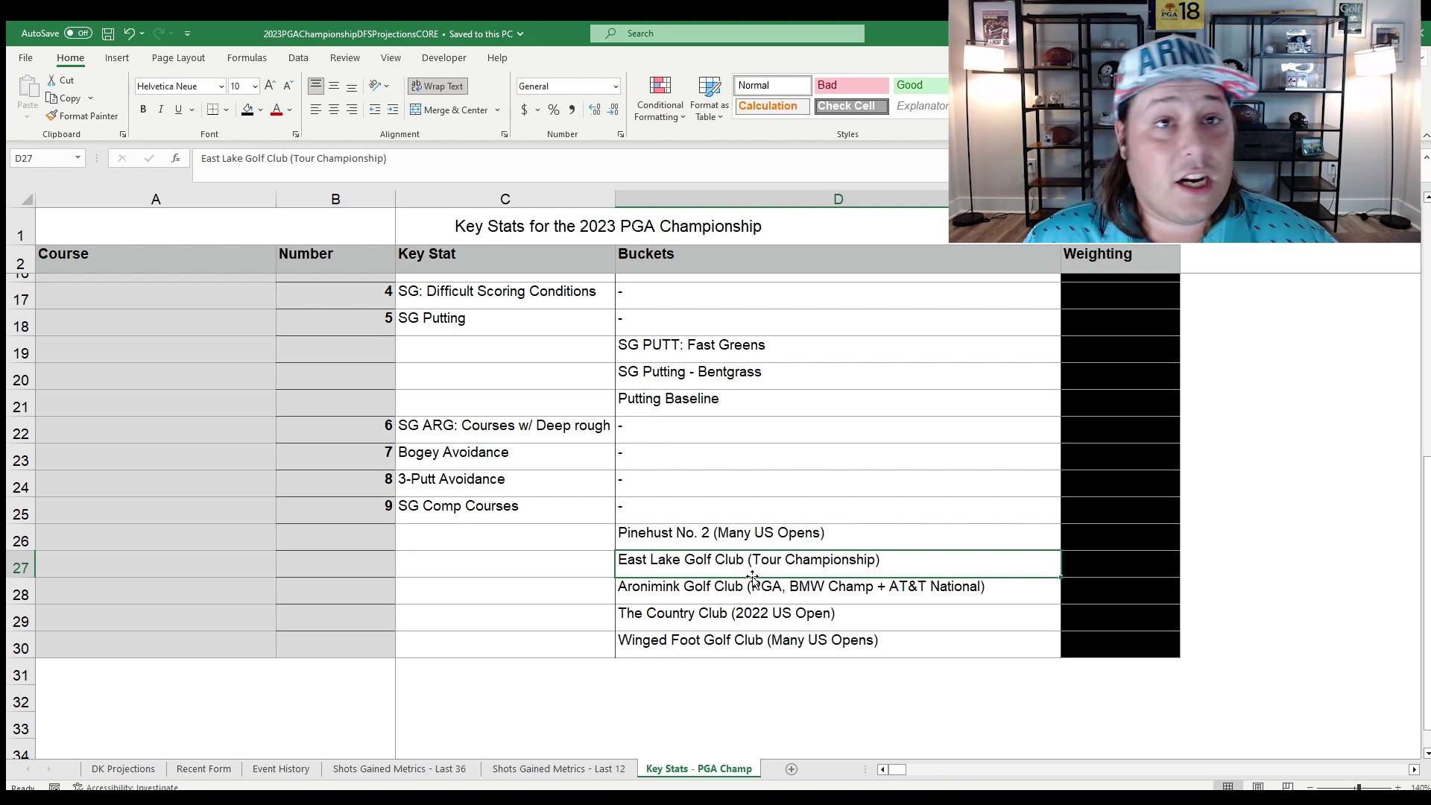
drag(740, 587, 746, 543)
click(734, 617)
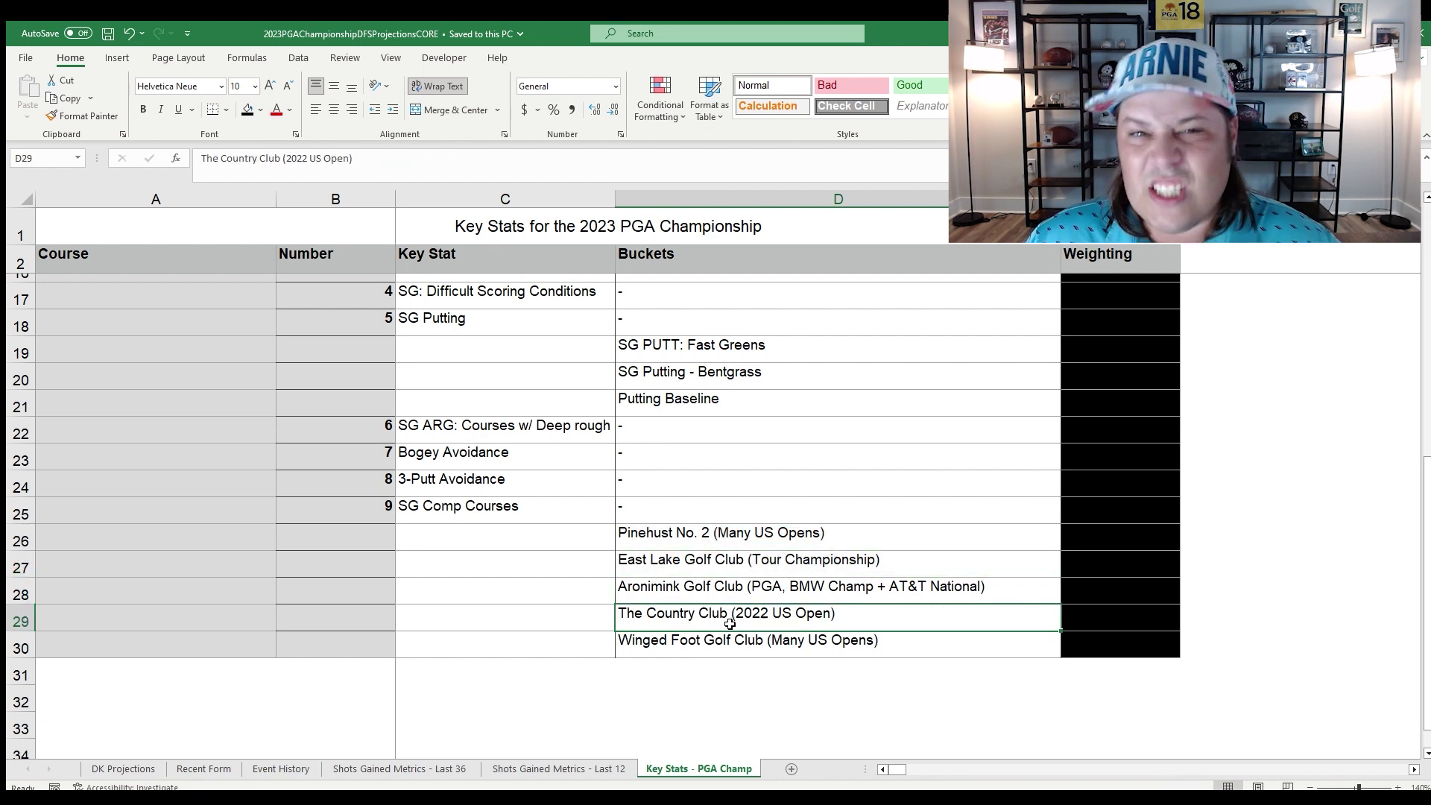
click(740, 650)
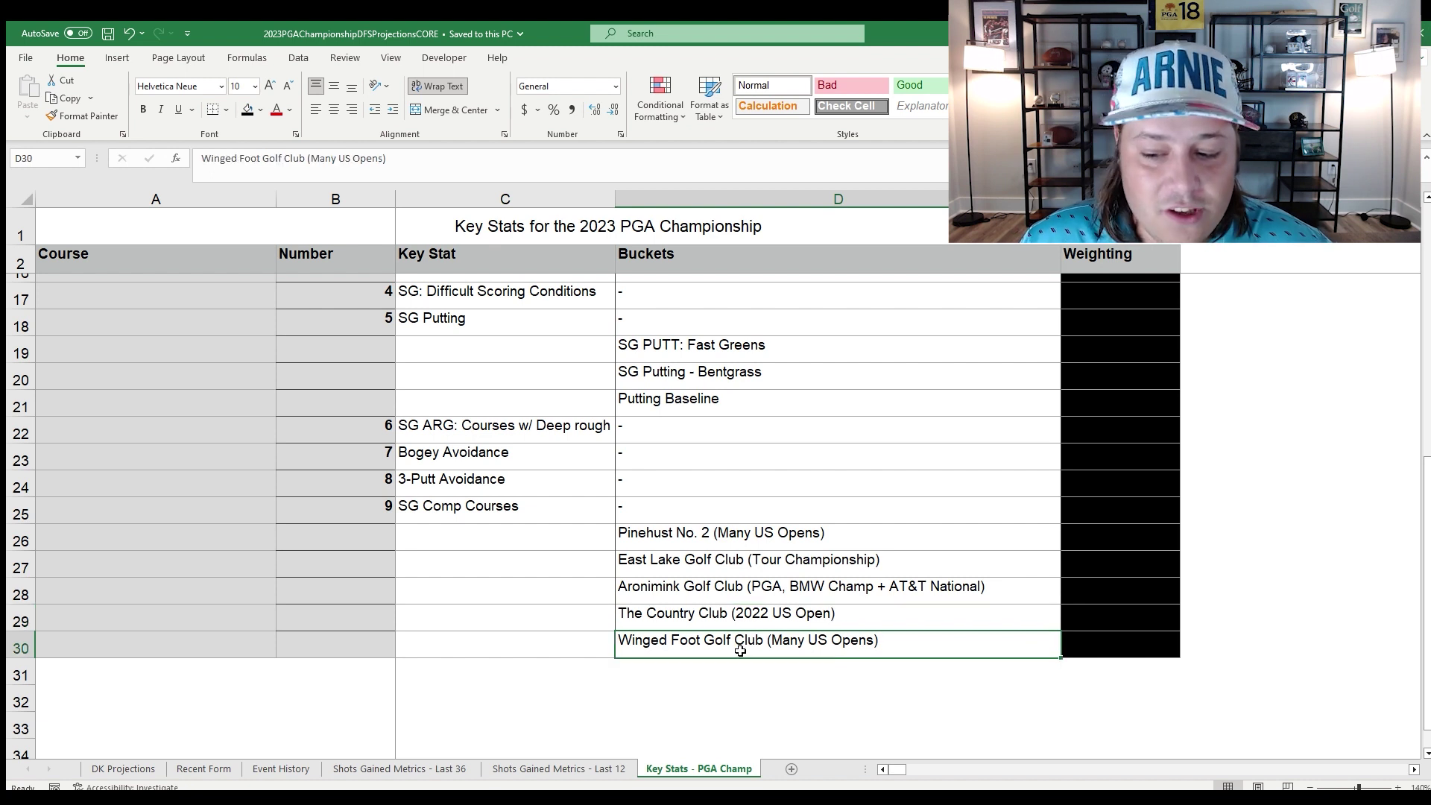
mouse_move(742, 652)
mouse_down()
mouse_move(1134, 546)
mouse_move(1111, 530)
mouse_up()
click(1065, 472)
scroll(1065, 472, up, 5)
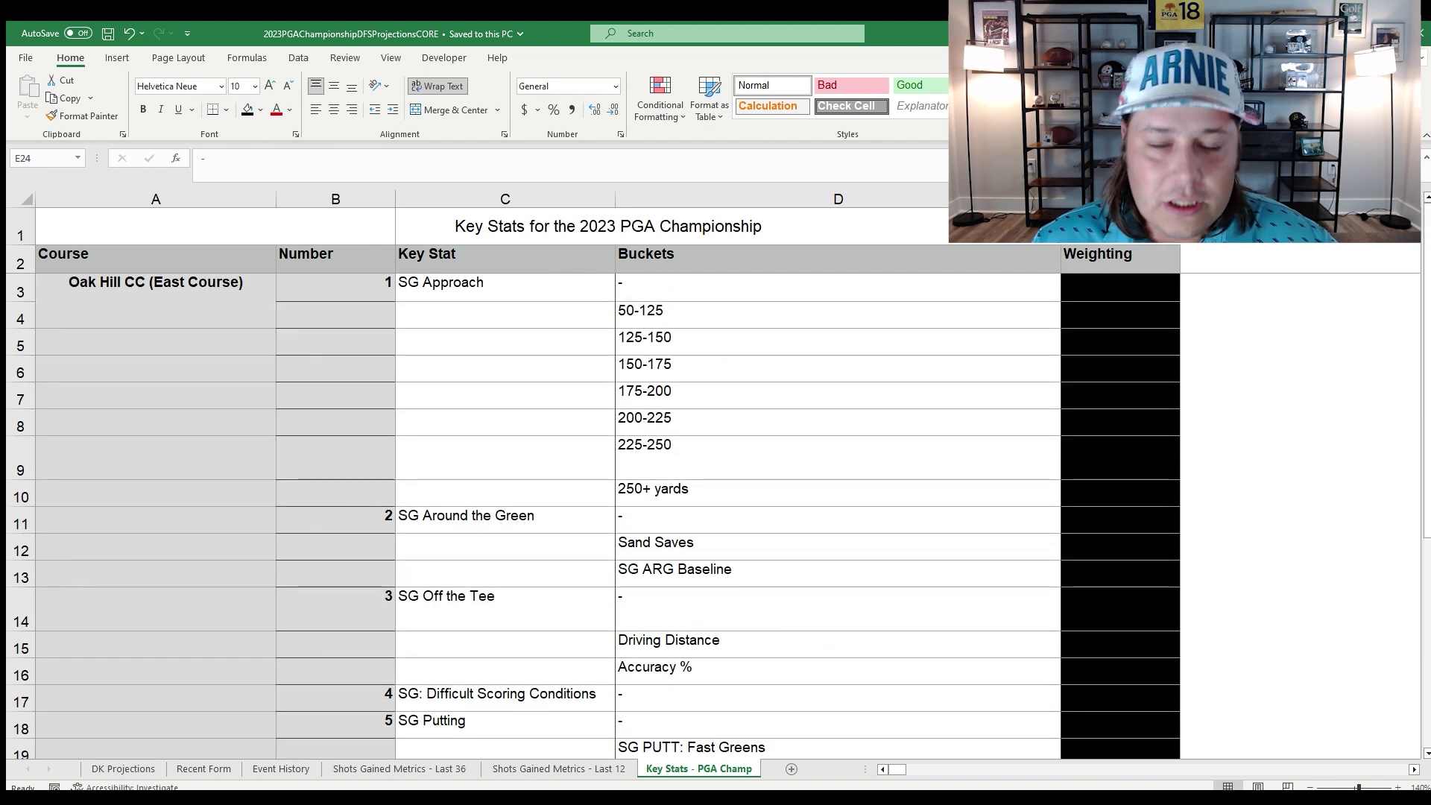
Open the DK Projections sheet and examine Jon Rahm's row, including his SG Putting - Bentgrass value.
click(123, 769)
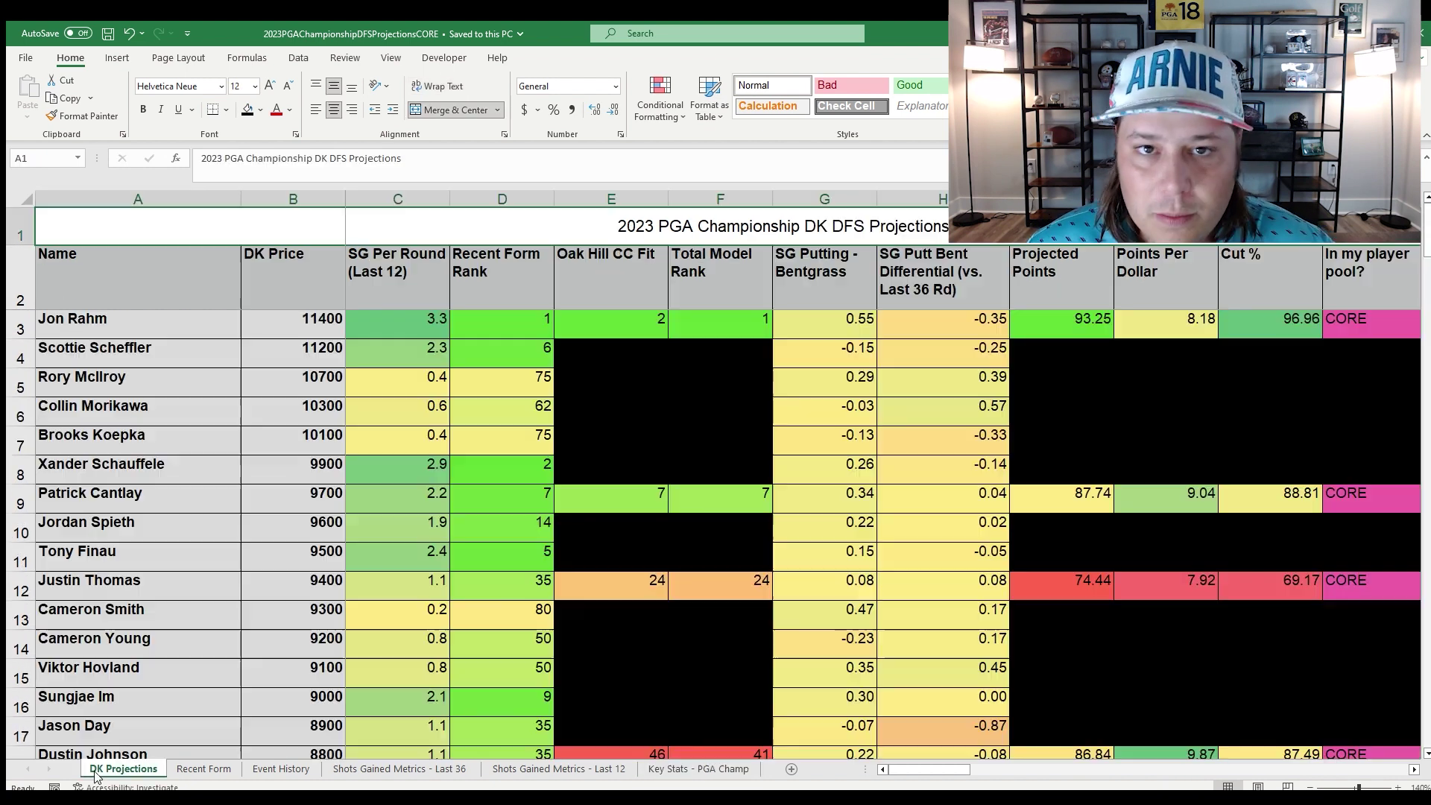
click(16, 329)
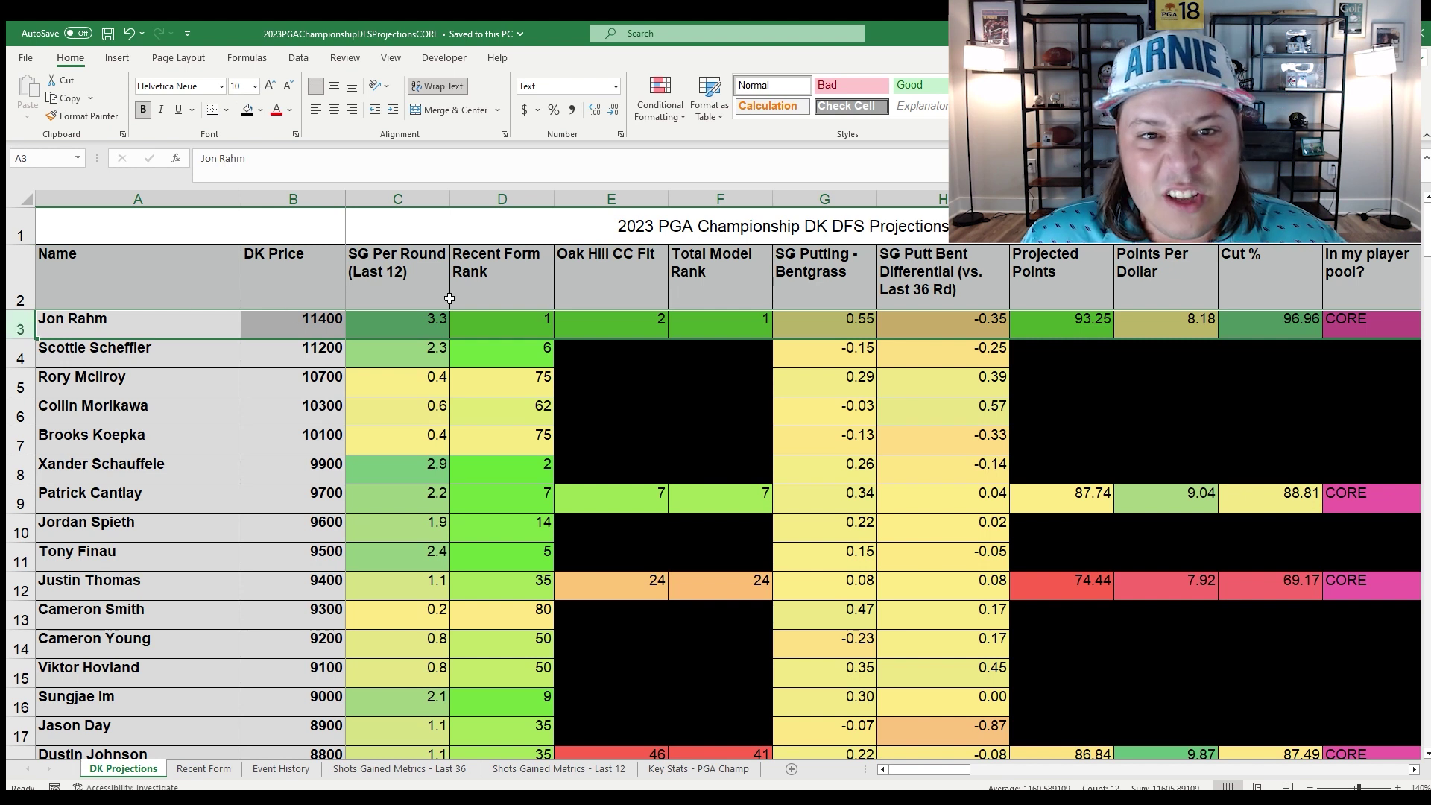
click(797, 327)
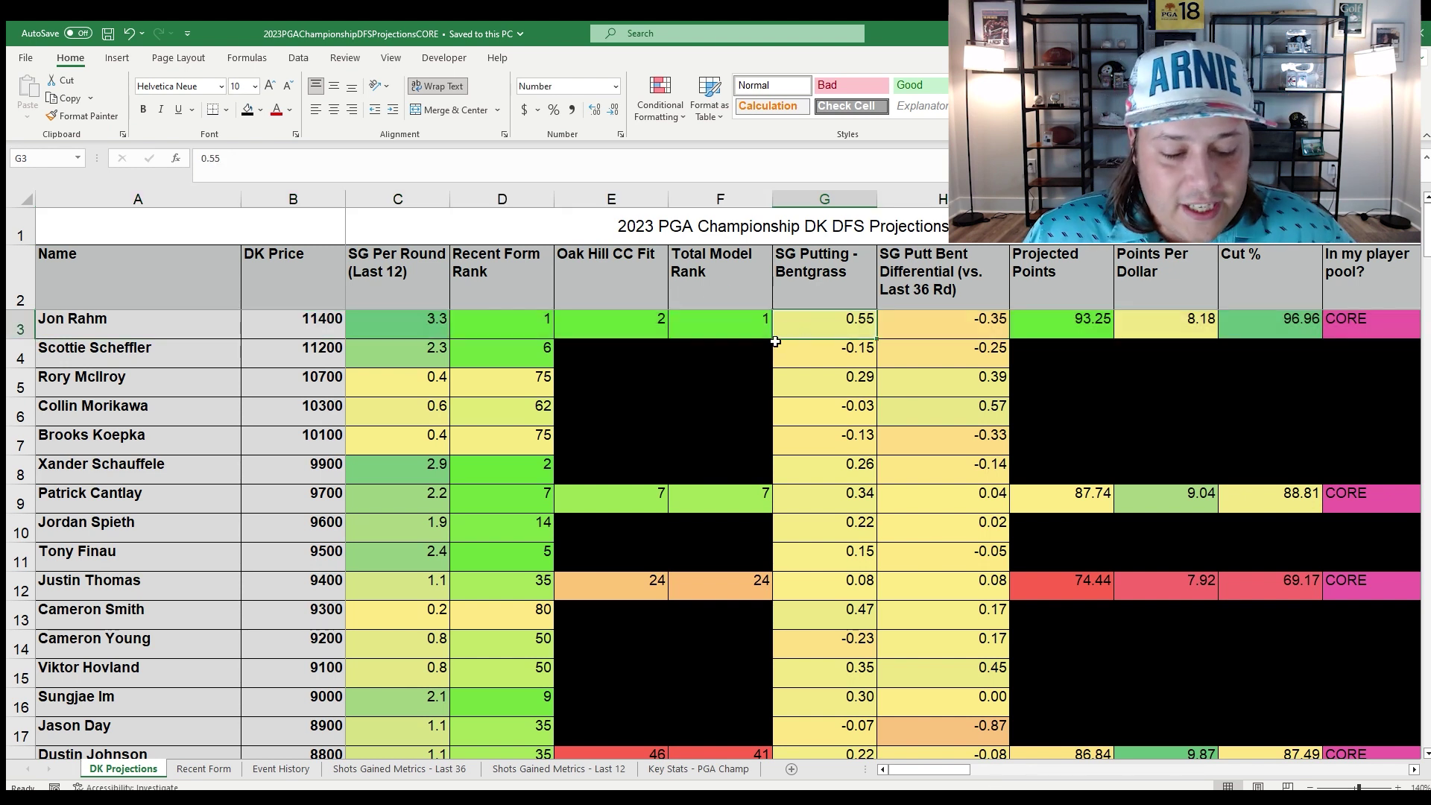
Review Jon Rahm's past PGA Championship finishes across all listed years in the Event History sheet.
click(281, 768)
click(33, 304)
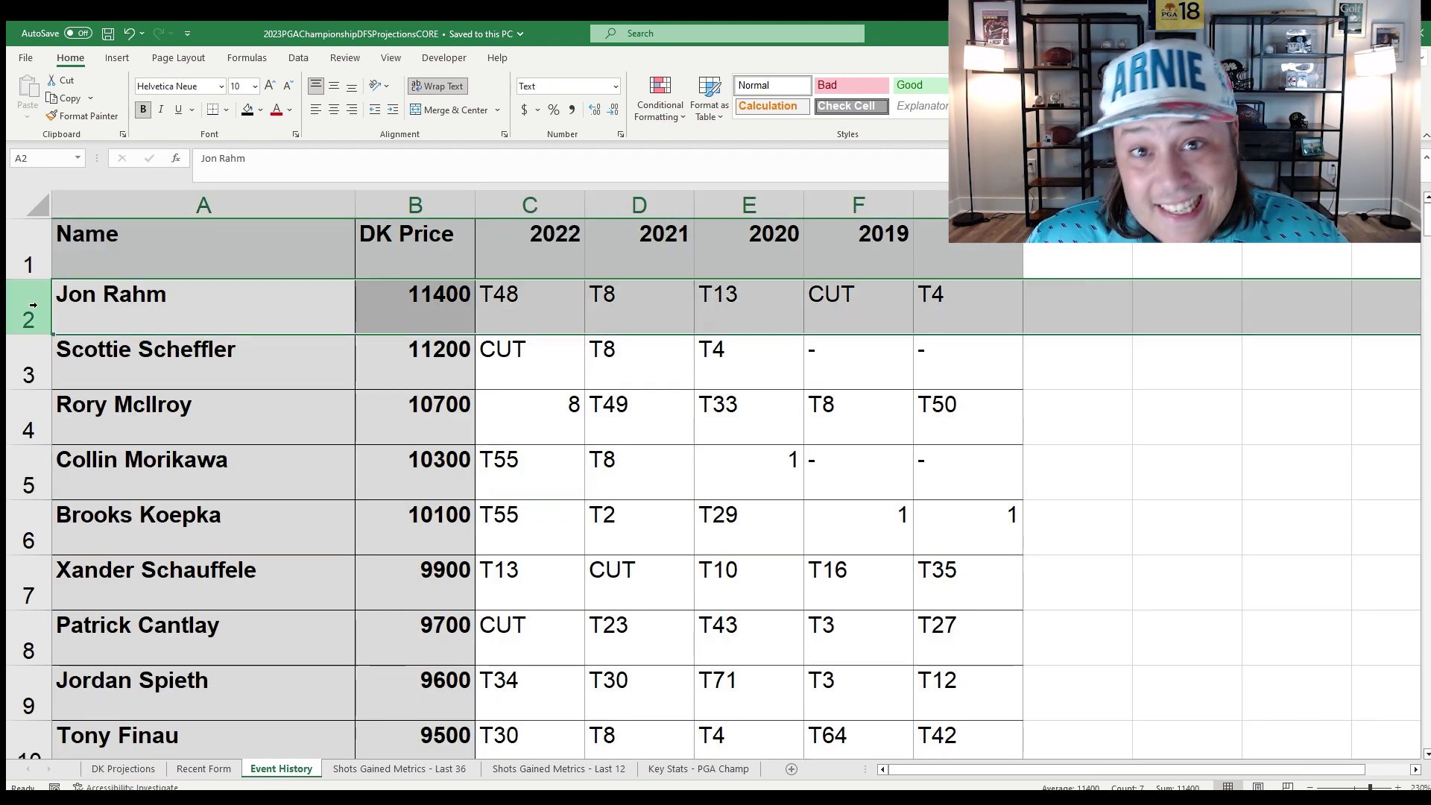
click(729, 393)
click(515, 314)
drag(516, 314, 936, 290)
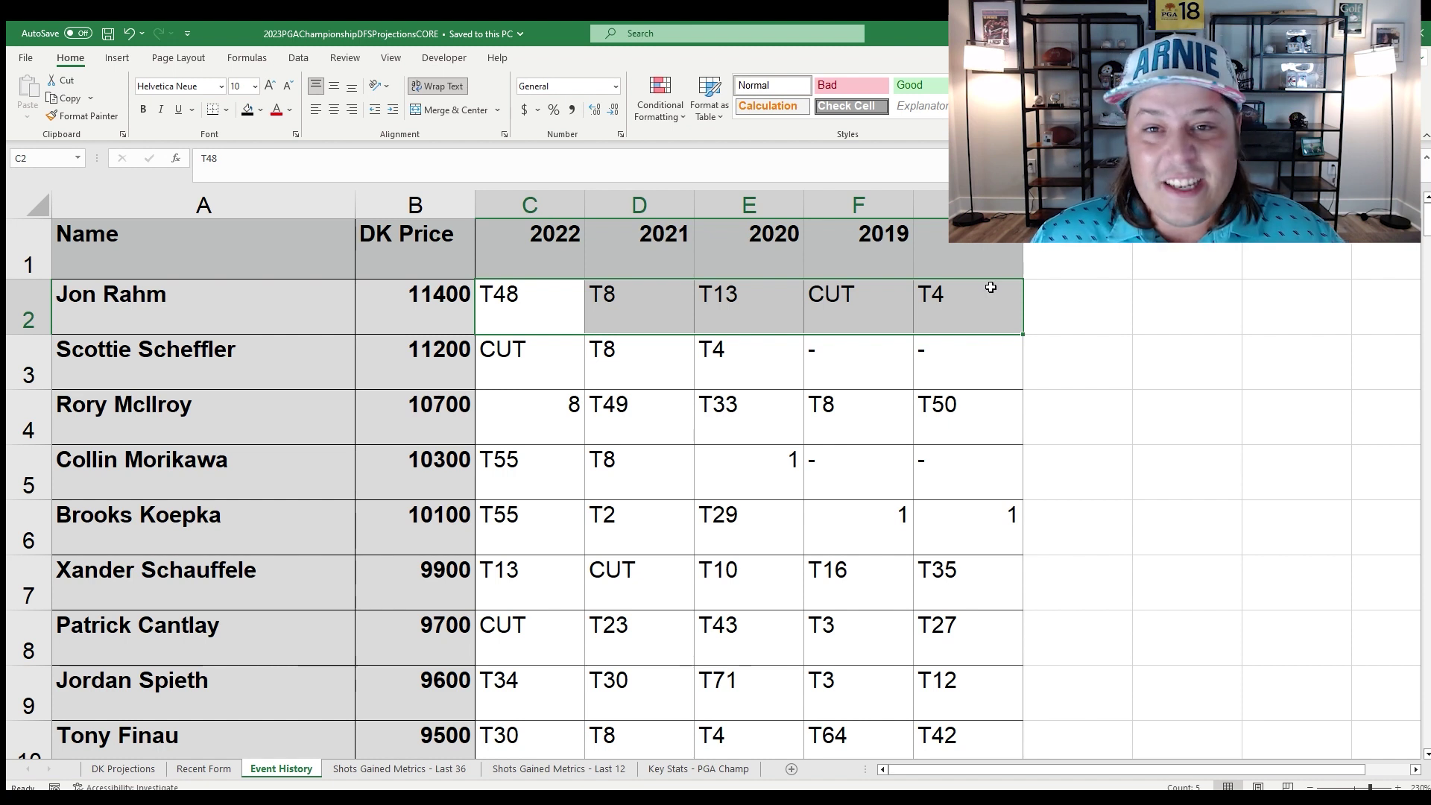
click(1073, 309)
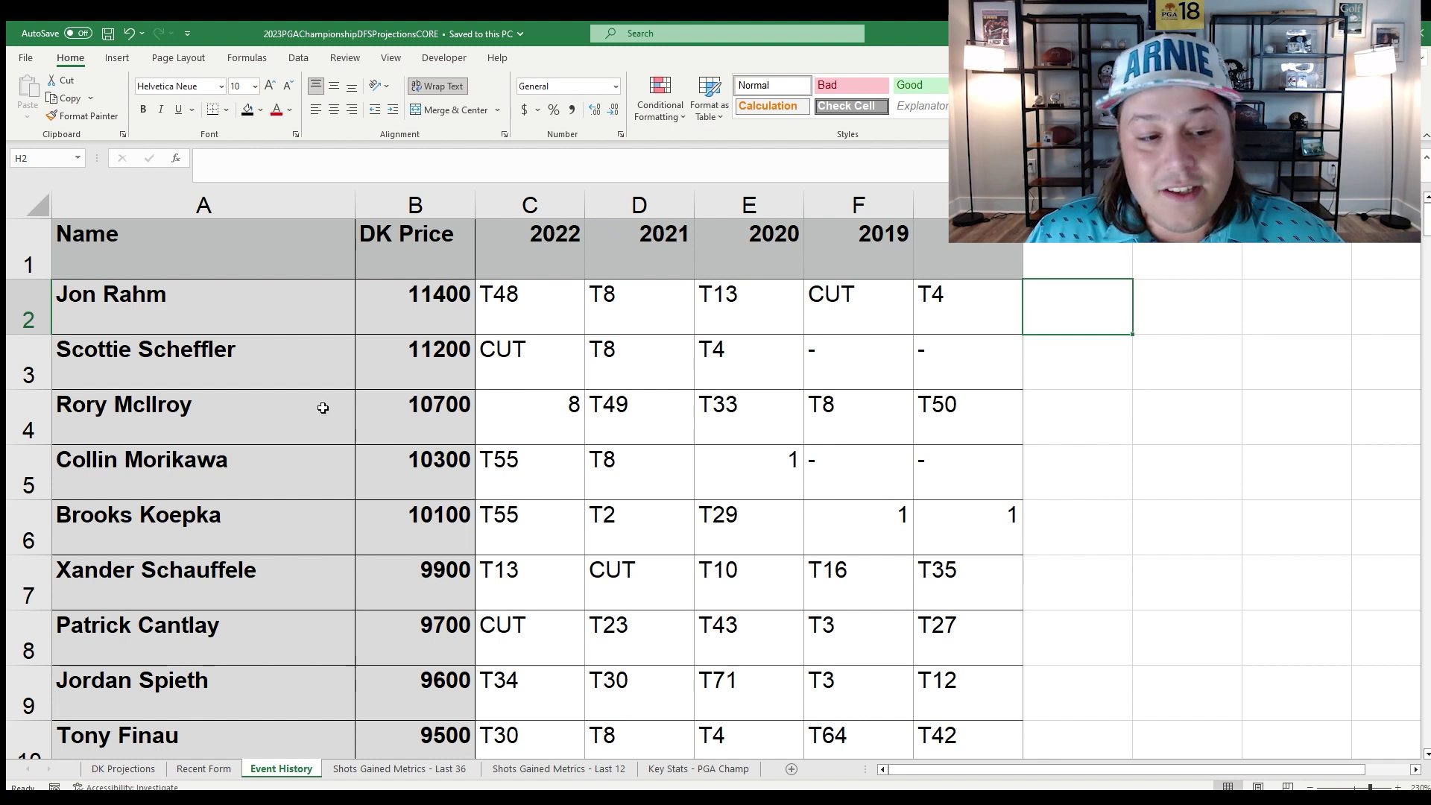
Return to the DK Projections sheet and recheck Jon Rahm's bentgrass putting figure.
click(123, 768)
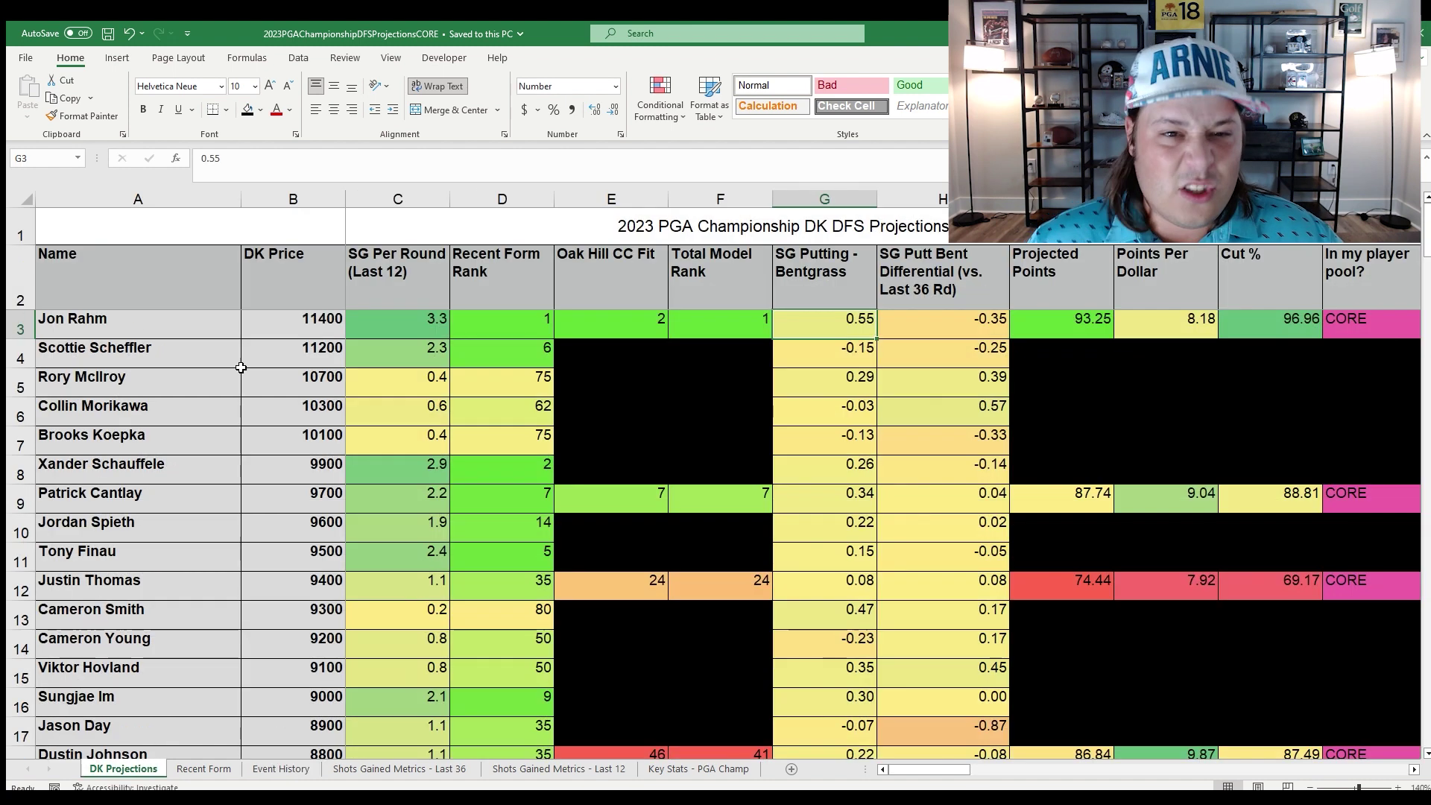
click(17, 326)
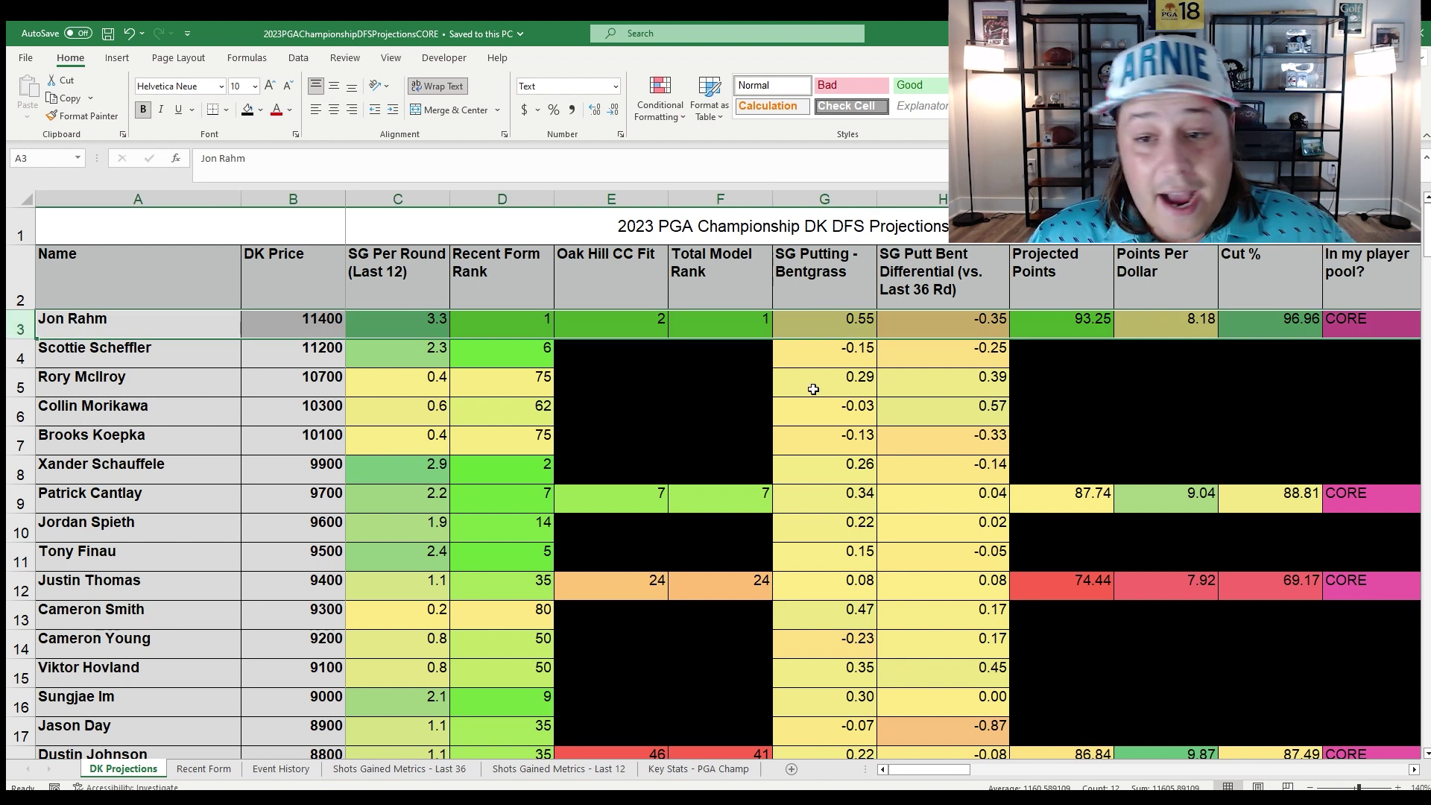
click(853, 324)
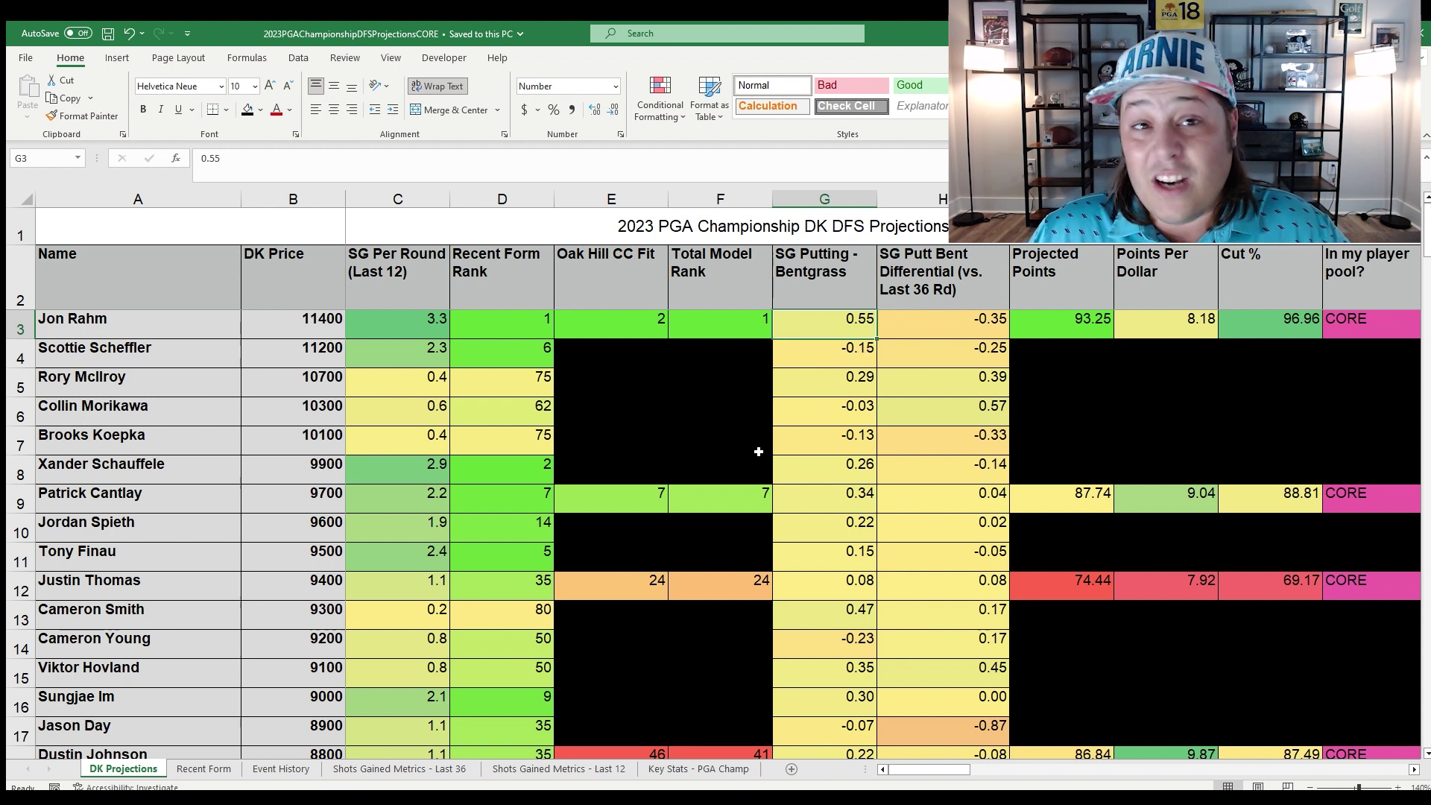
Examine Jon Rahm's strokes gained over the last 36 measured rounds, and his cut percentage in the DK Projections sheet.
click(399, 768)
click(33, 362)
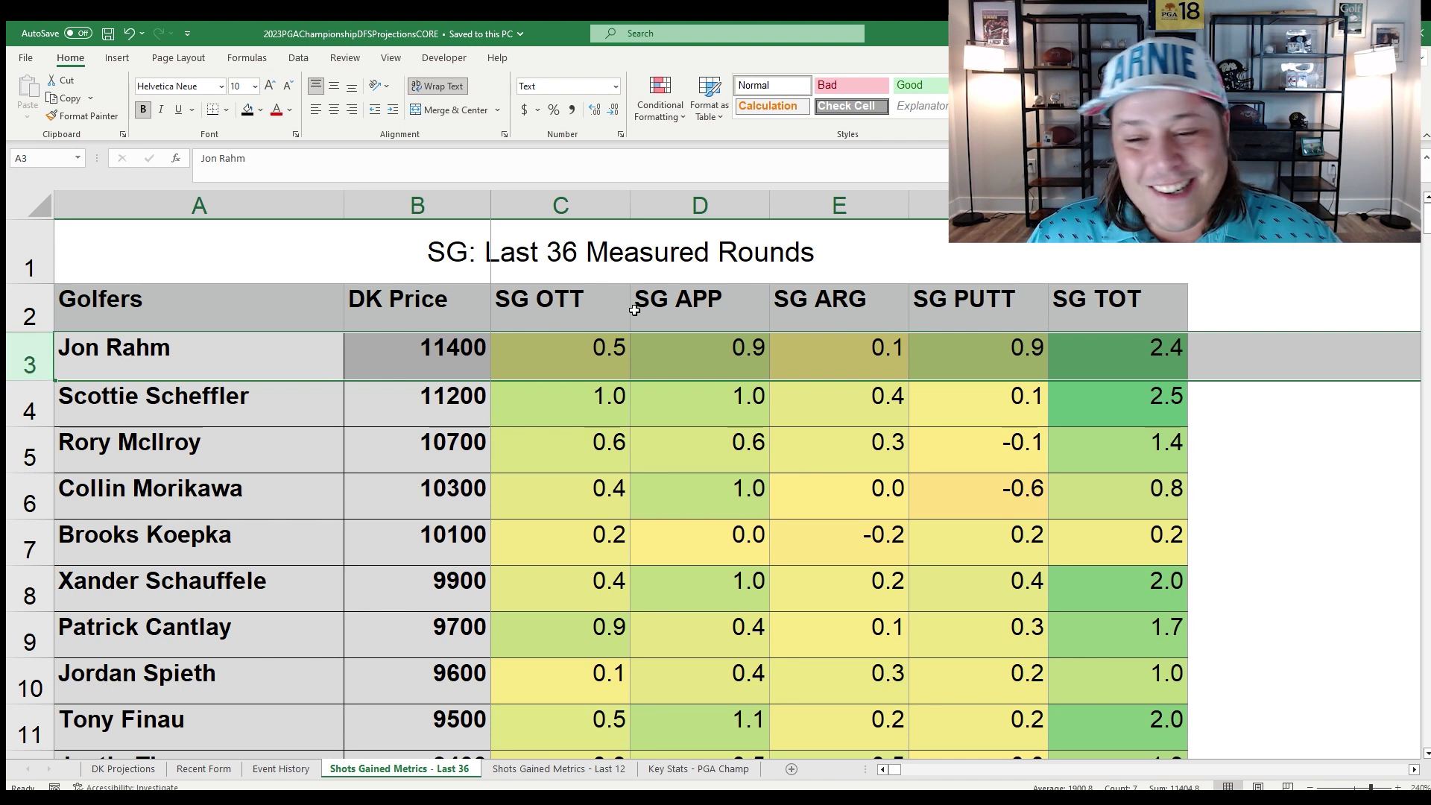
click(971, 361)
click(30, 360)
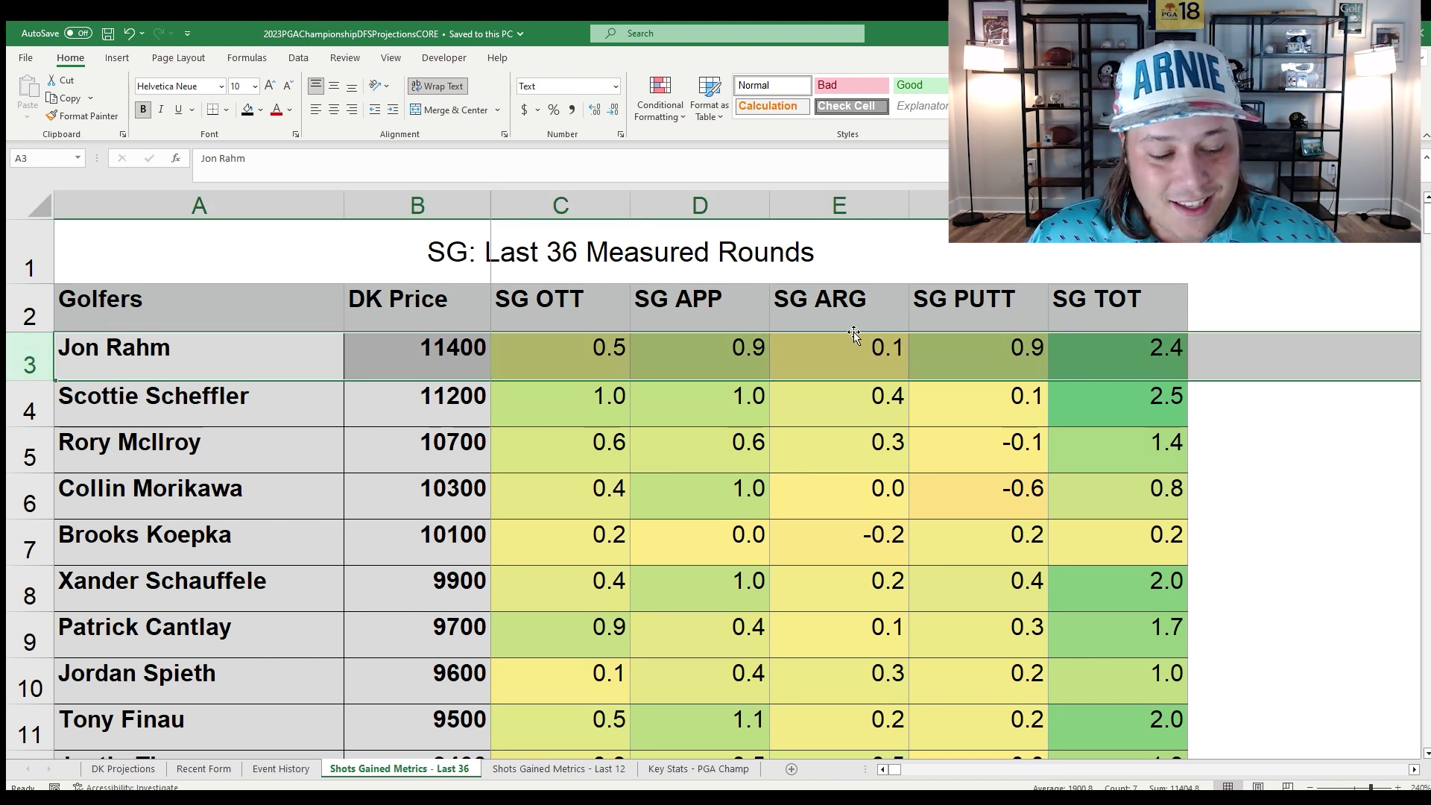
click(123, 768)
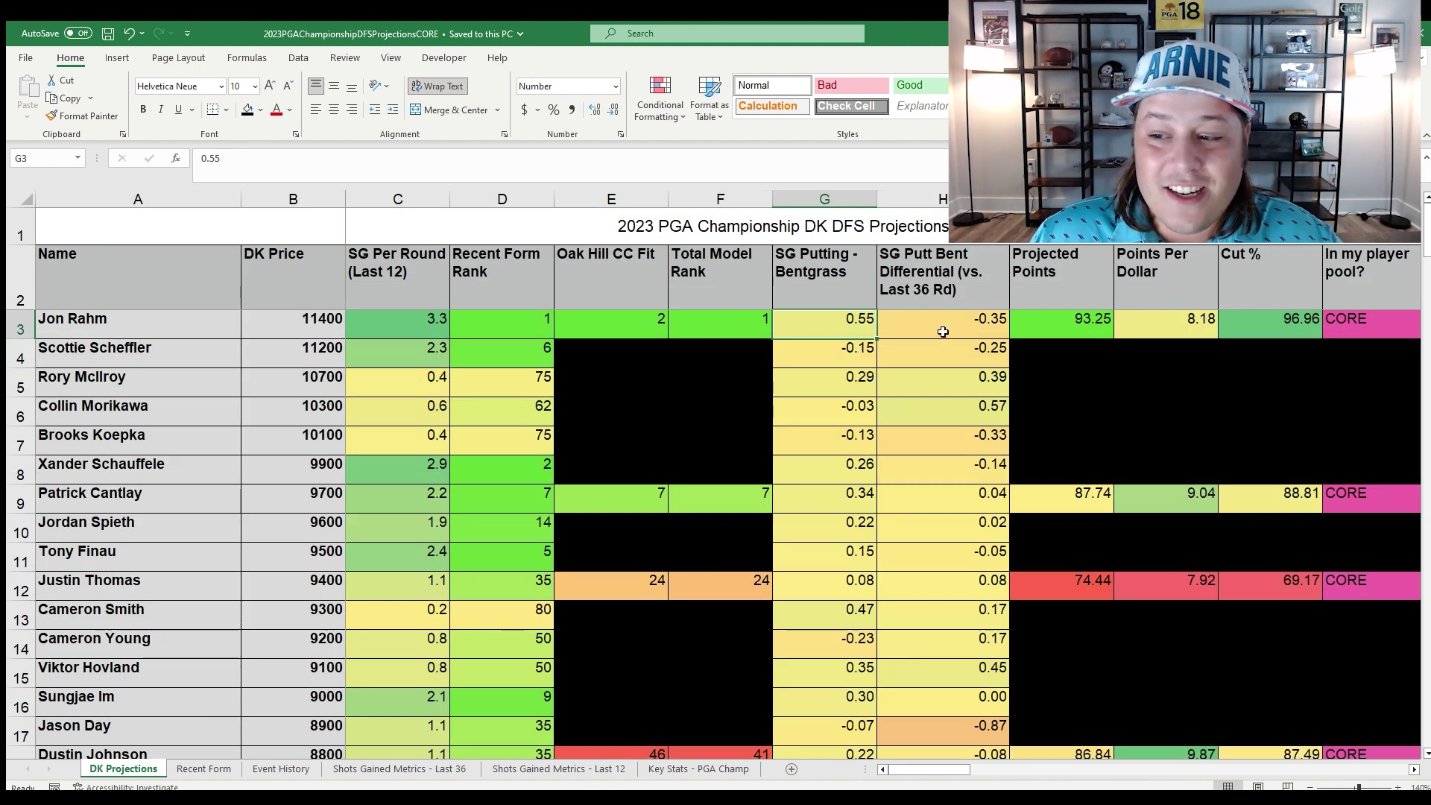
click(1302, 320)
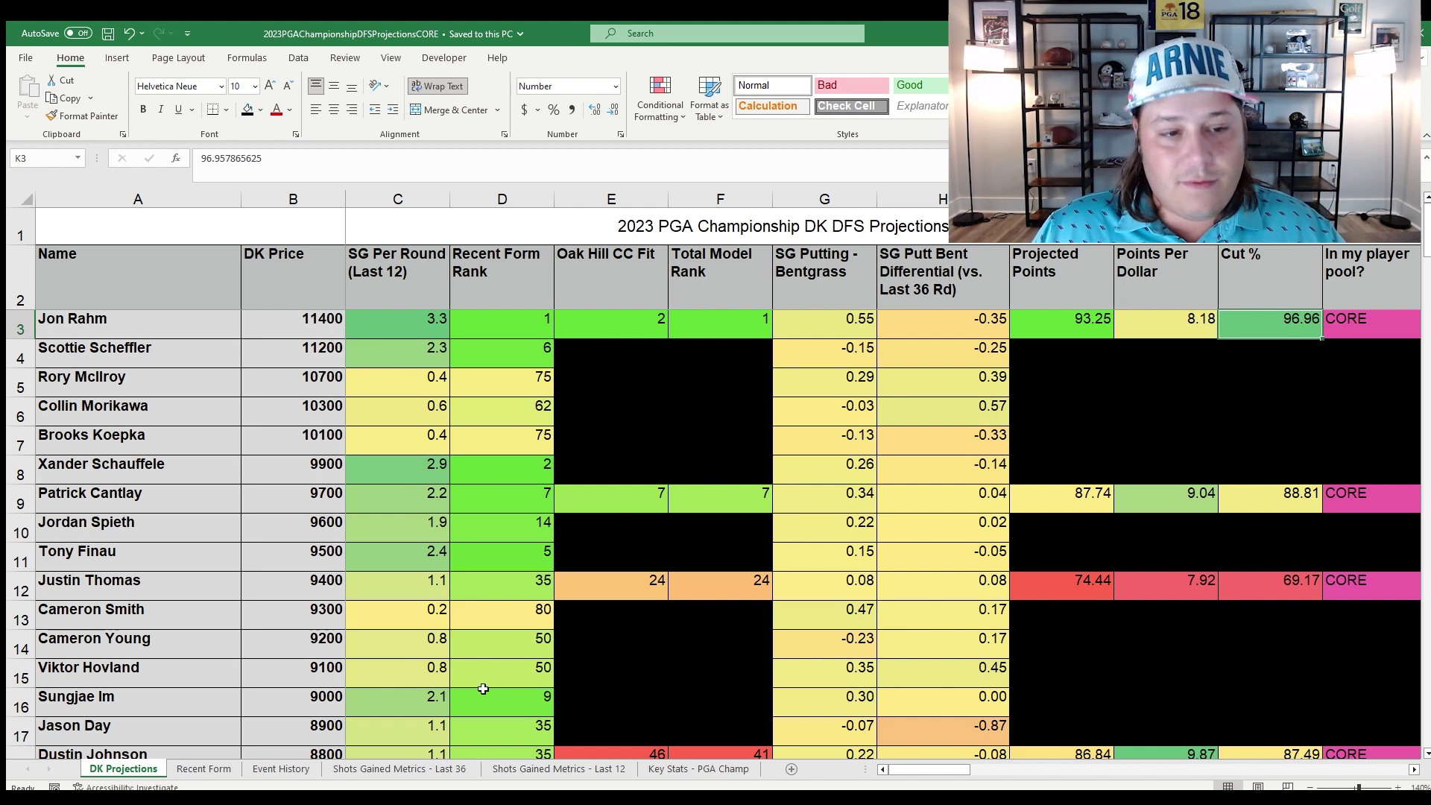
Review Jon Rahm's Mexico and Heritage results and his full row in the Recent Form sheet.
click(215, 768)
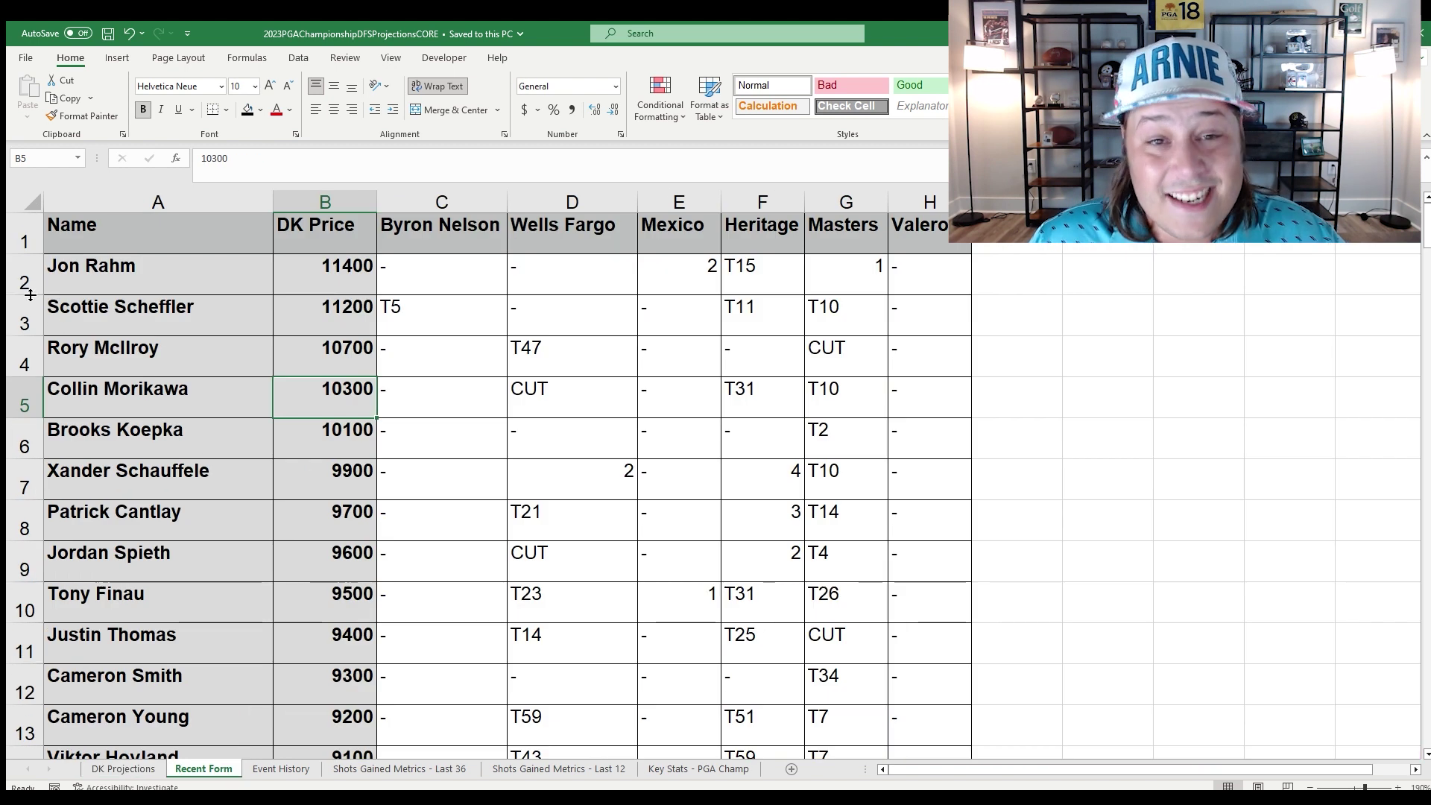
click(24, 277)
click(691, 281)
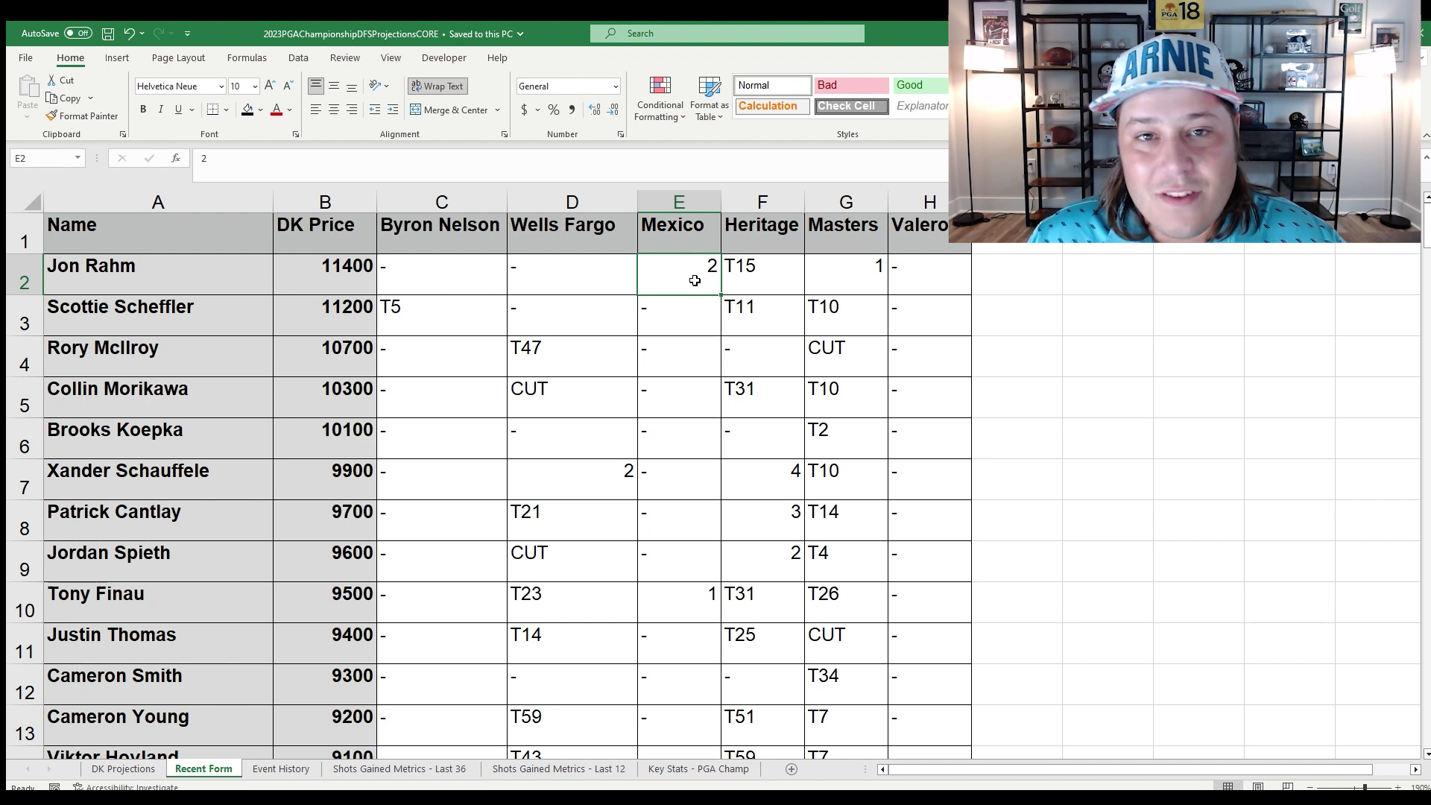
click(775, 272)
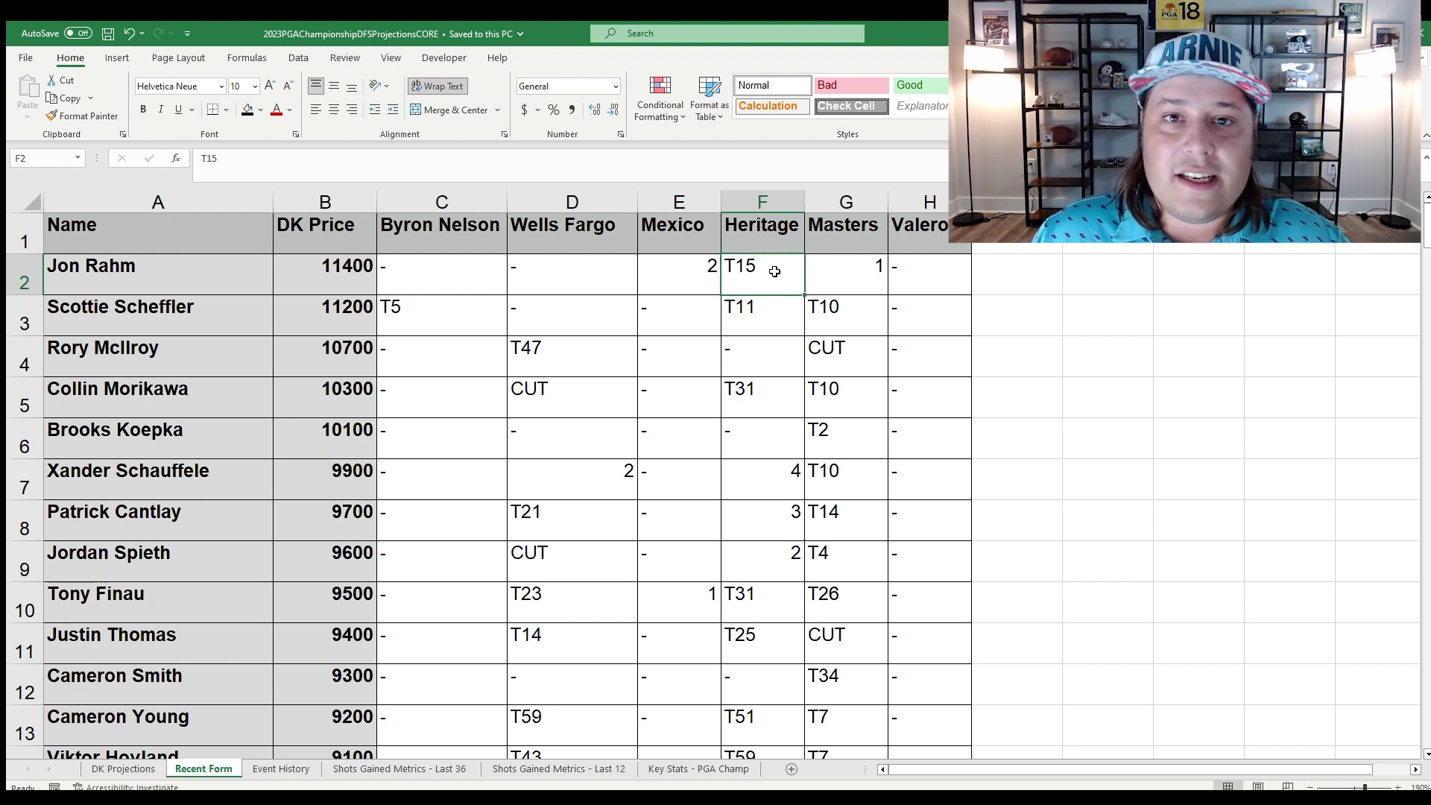
click(25, 274)
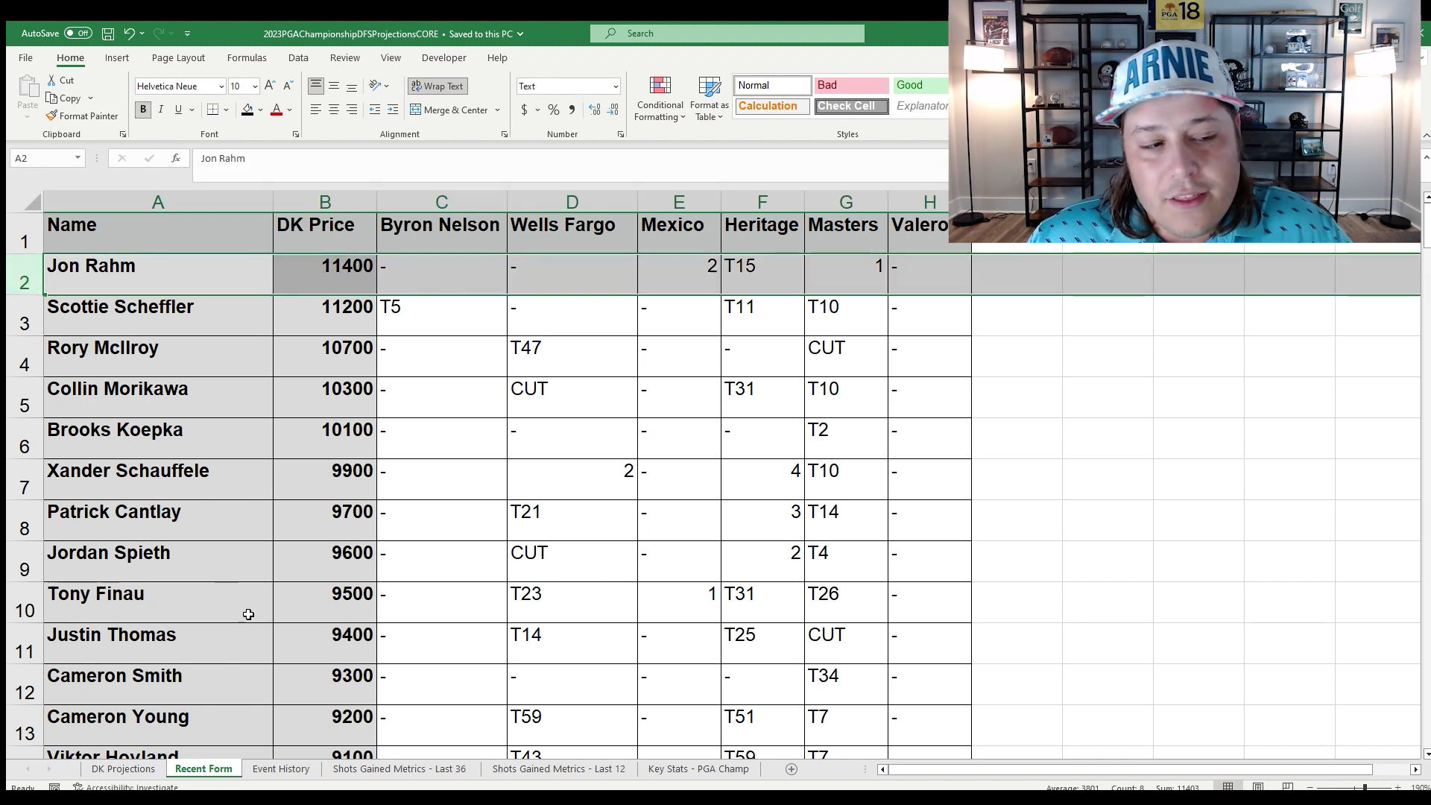
Review Jon Rahm's full row and his bentgrass putting figure in the DK Projections sheet.
click(126, 768)
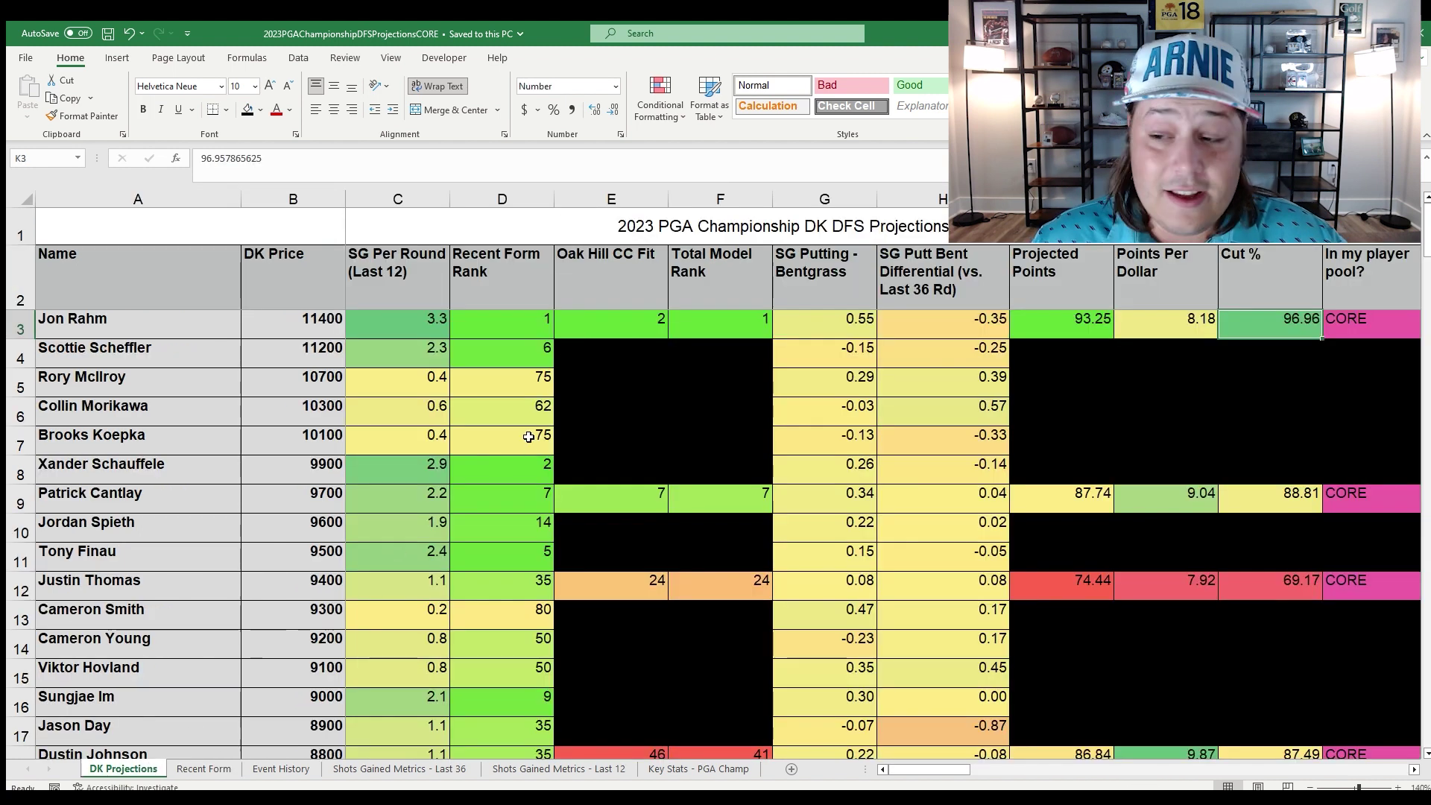
click(20, 325)
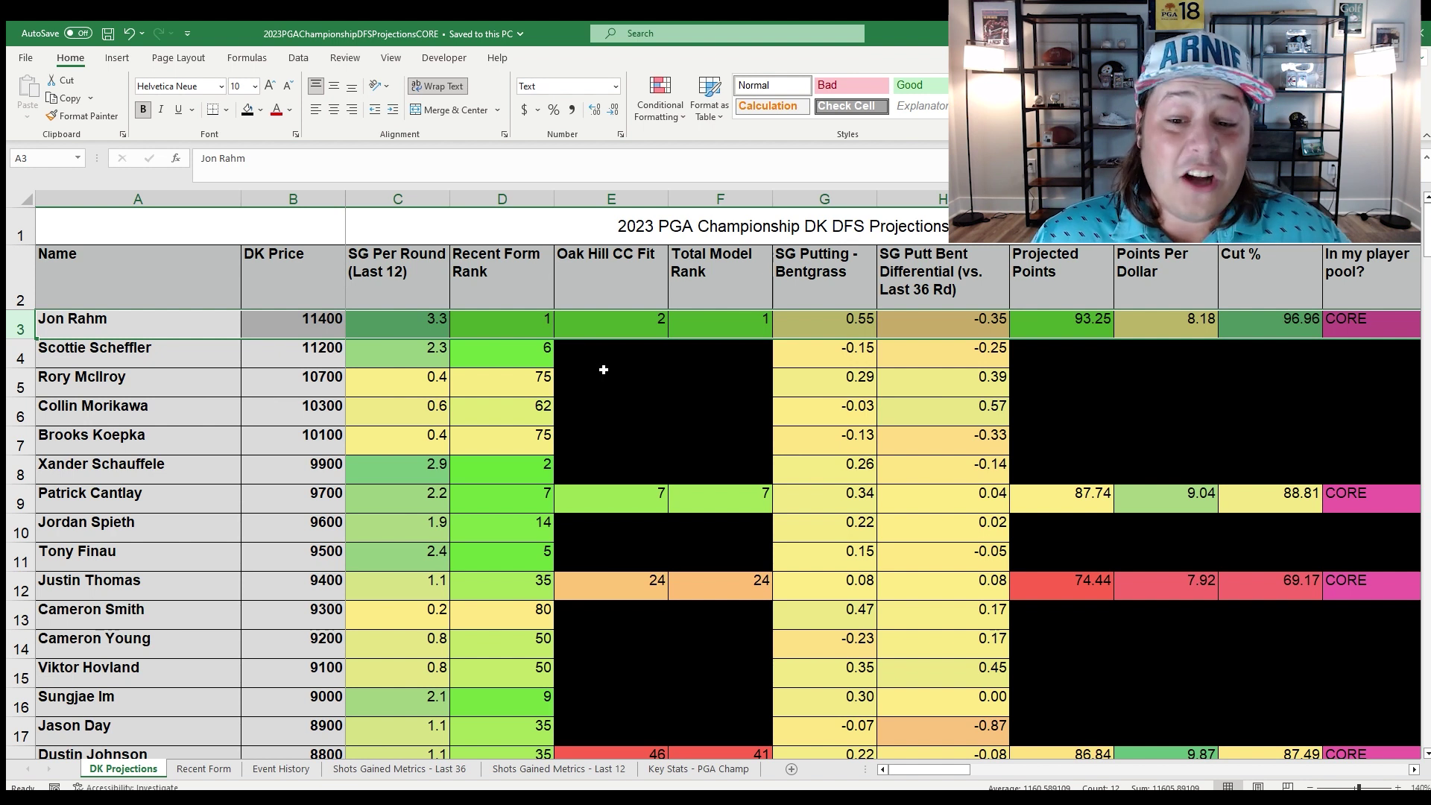
click(808, 328)
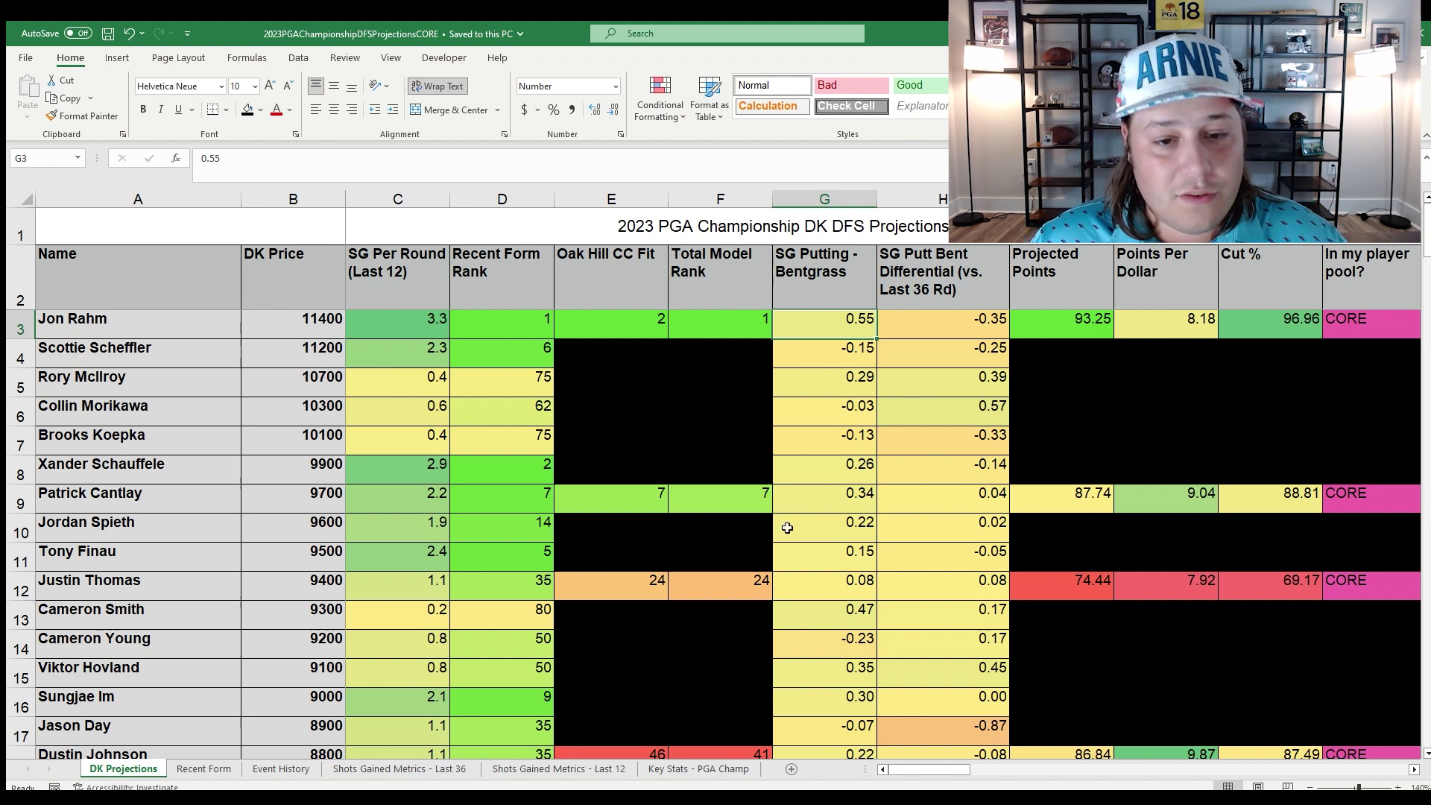
click(20, 326)
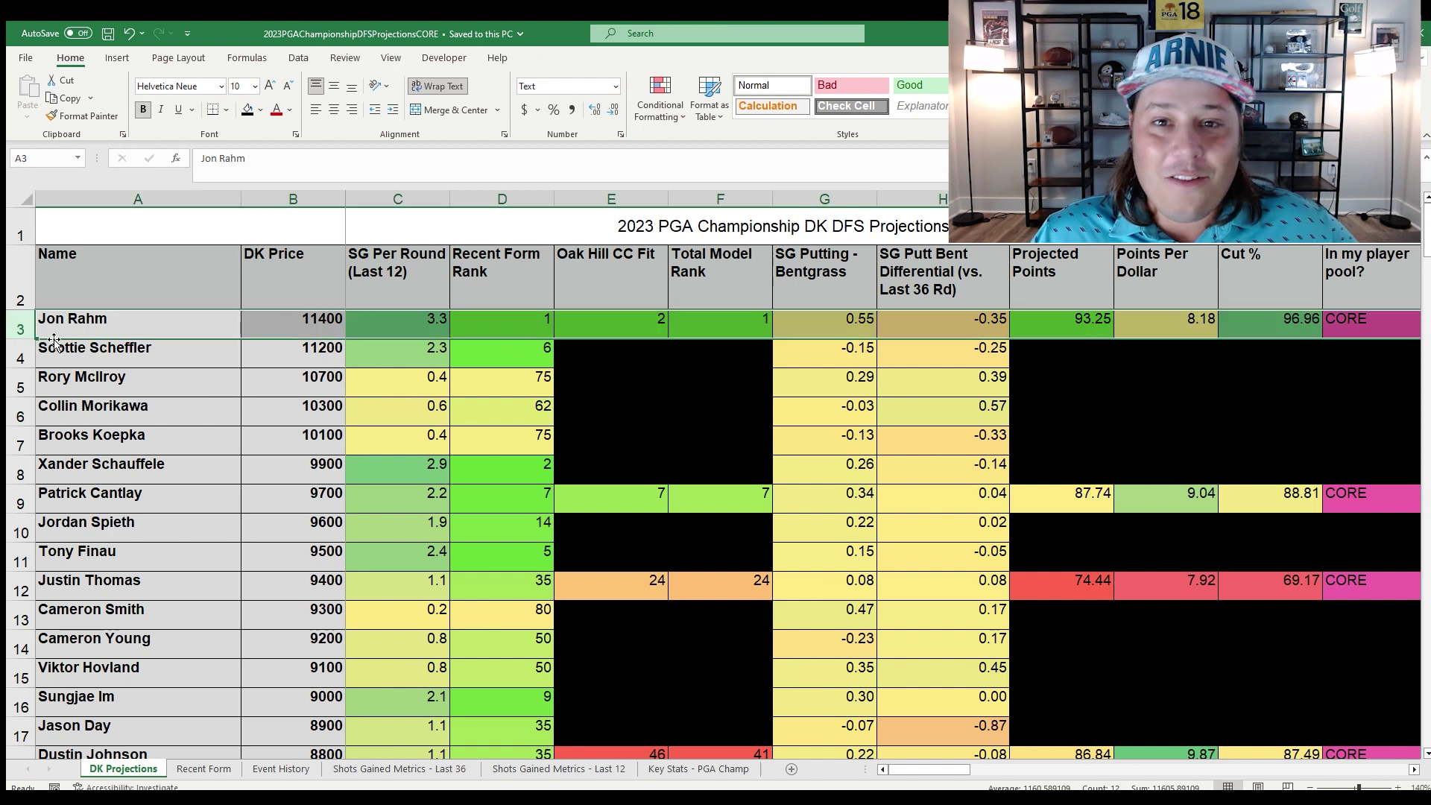
click(707, 370)
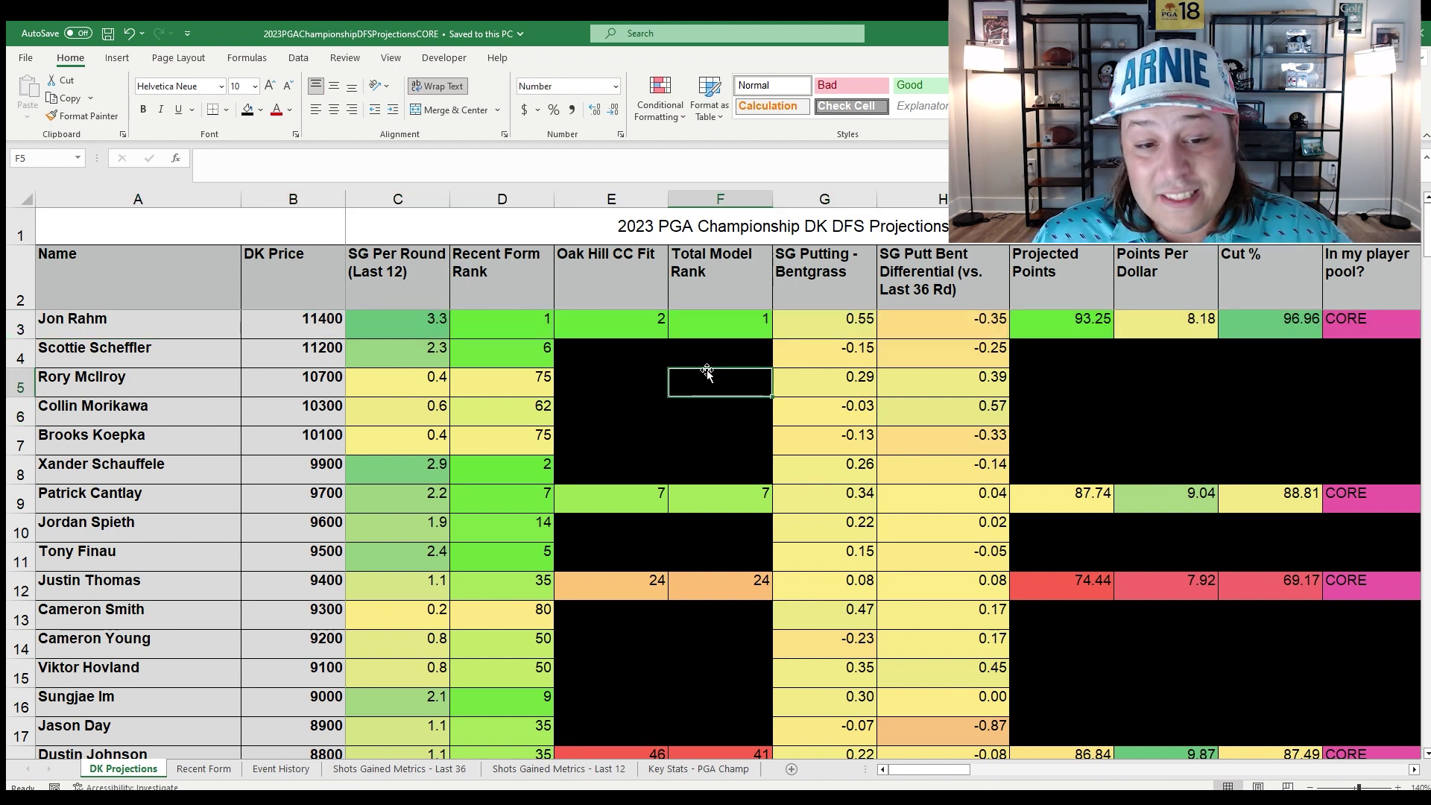
Compare the strokes gained of Jon Rahm, Scottie Scheffler and Rory McIlroy over the last 36 measured rounds, especially putting.
click(399, 768)
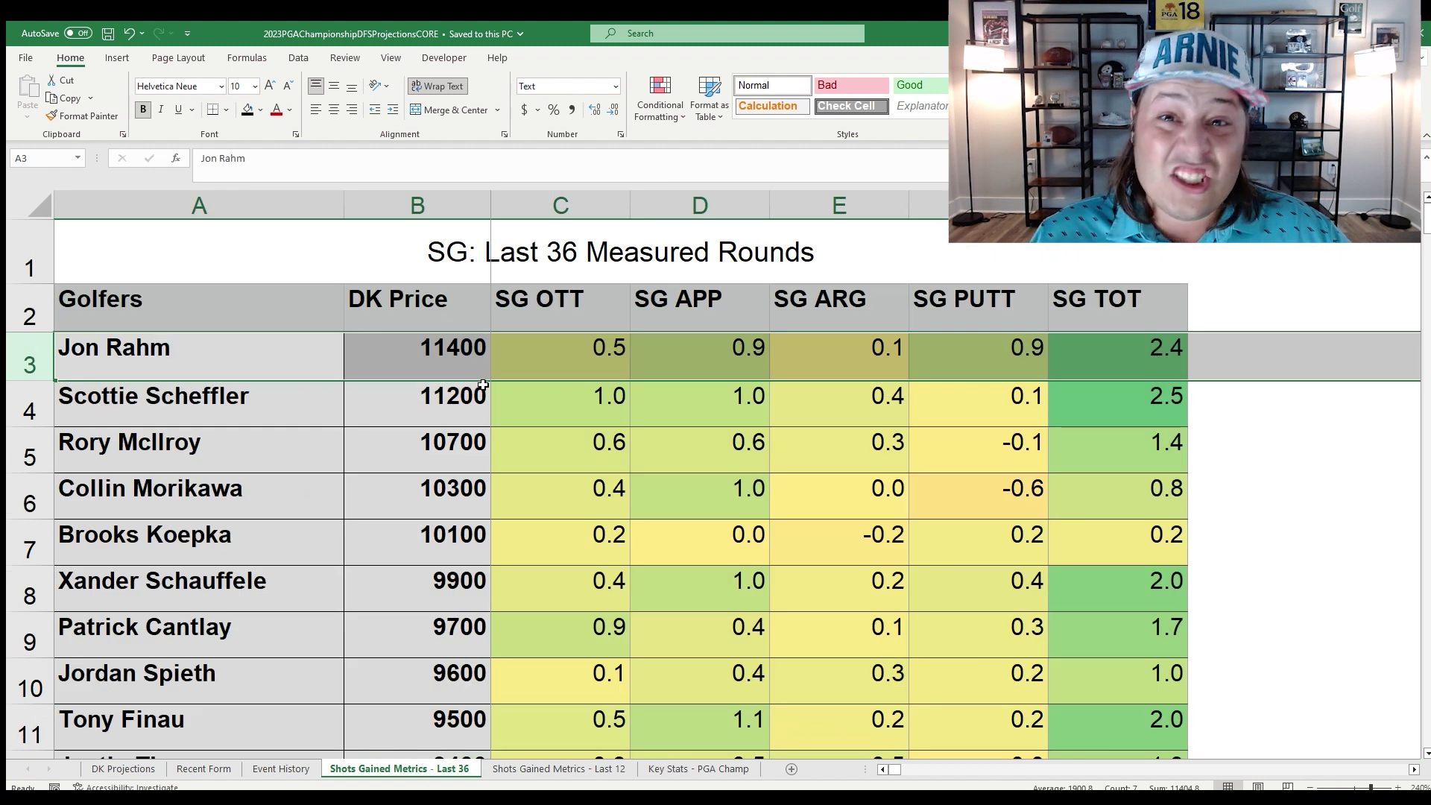
click(546, 352)
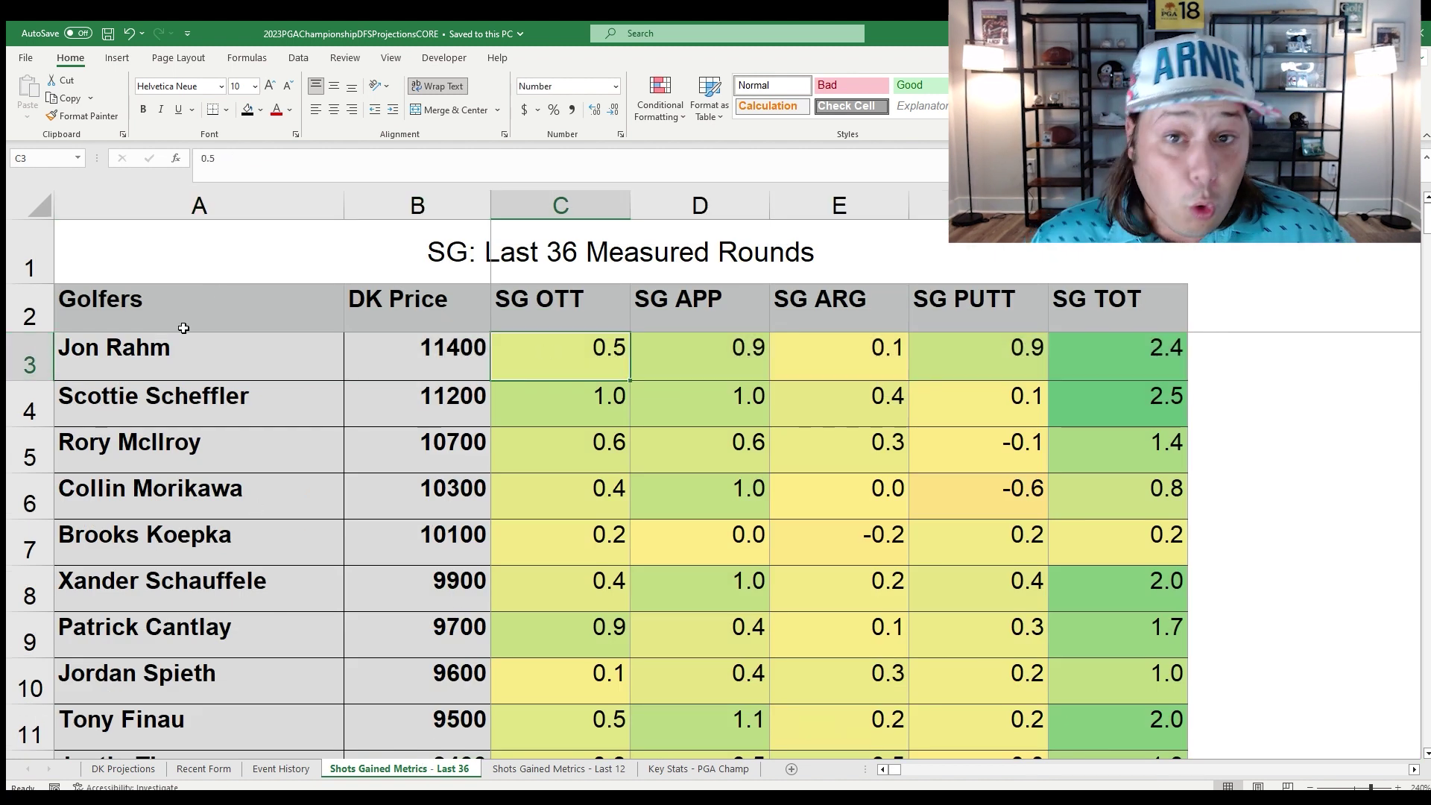
click(960, 346)
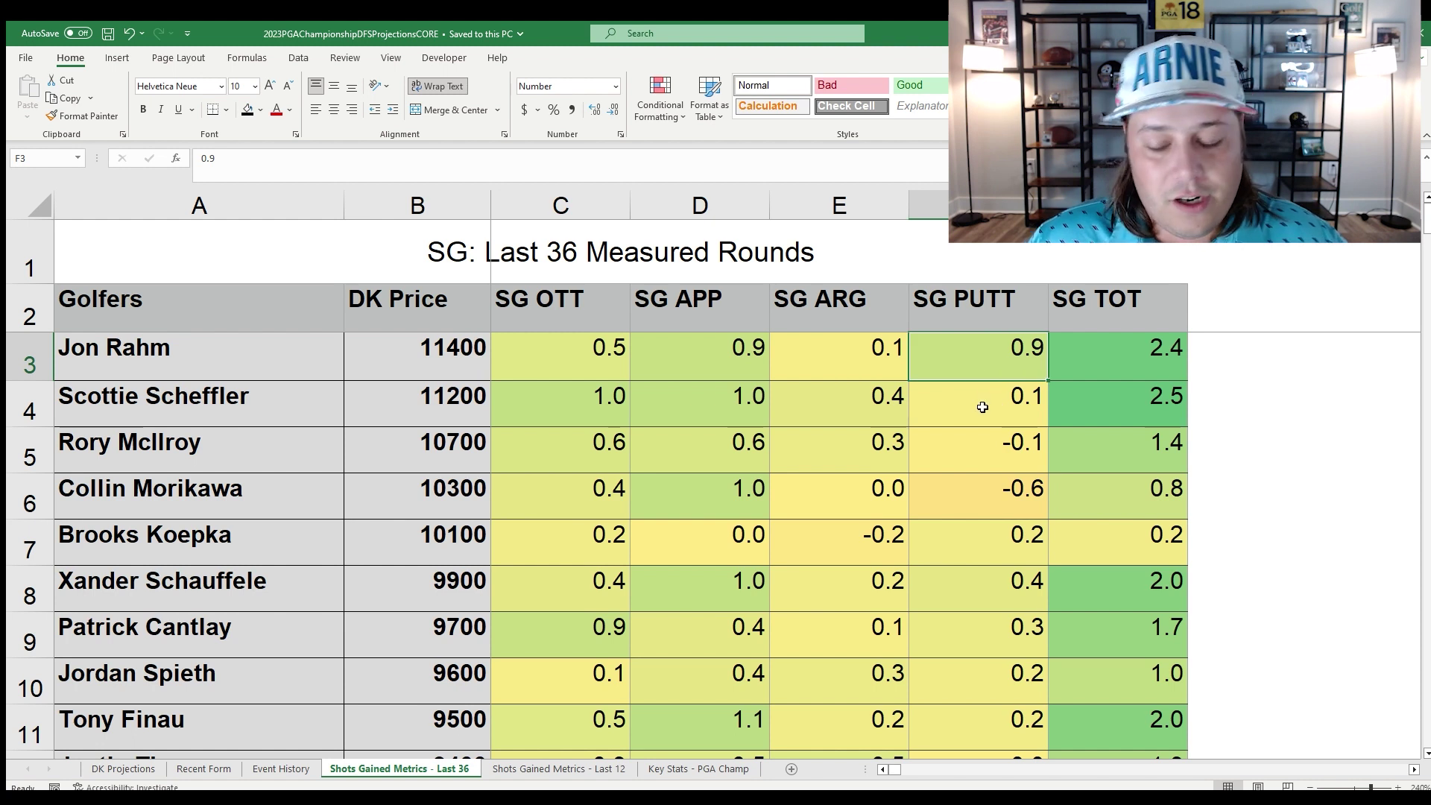
click(995, 453)
click(23, 414)
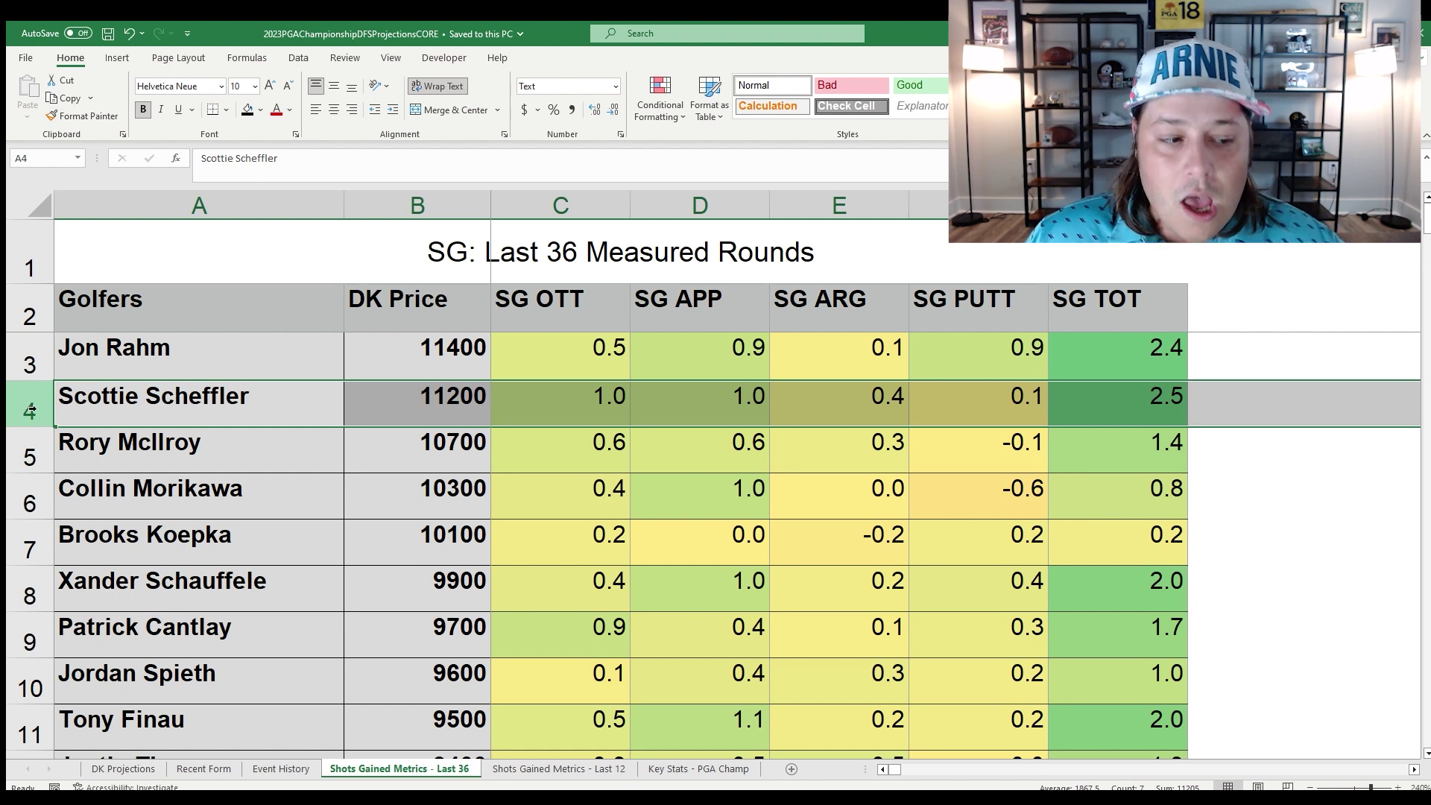
click(34, 451)
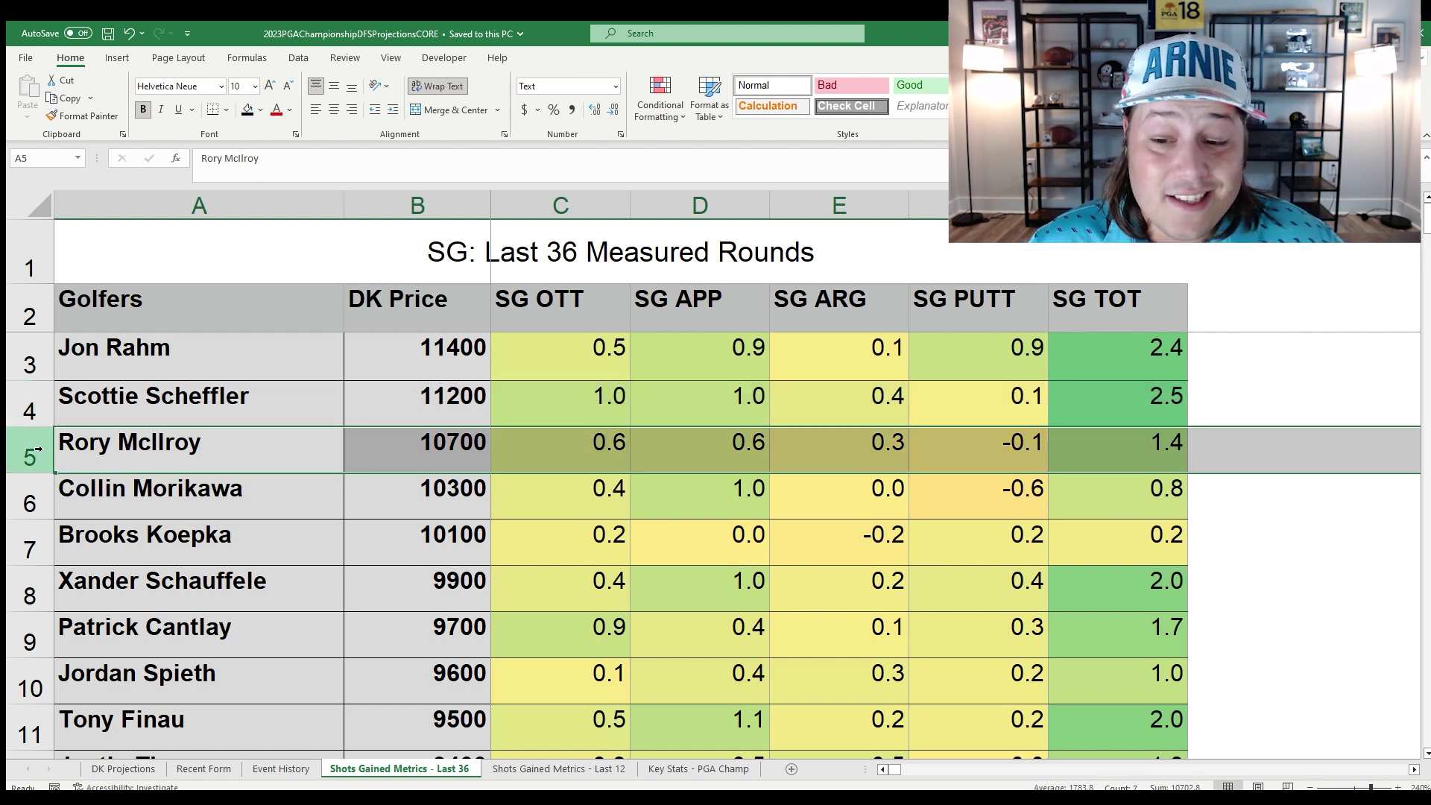
click(944, 462)
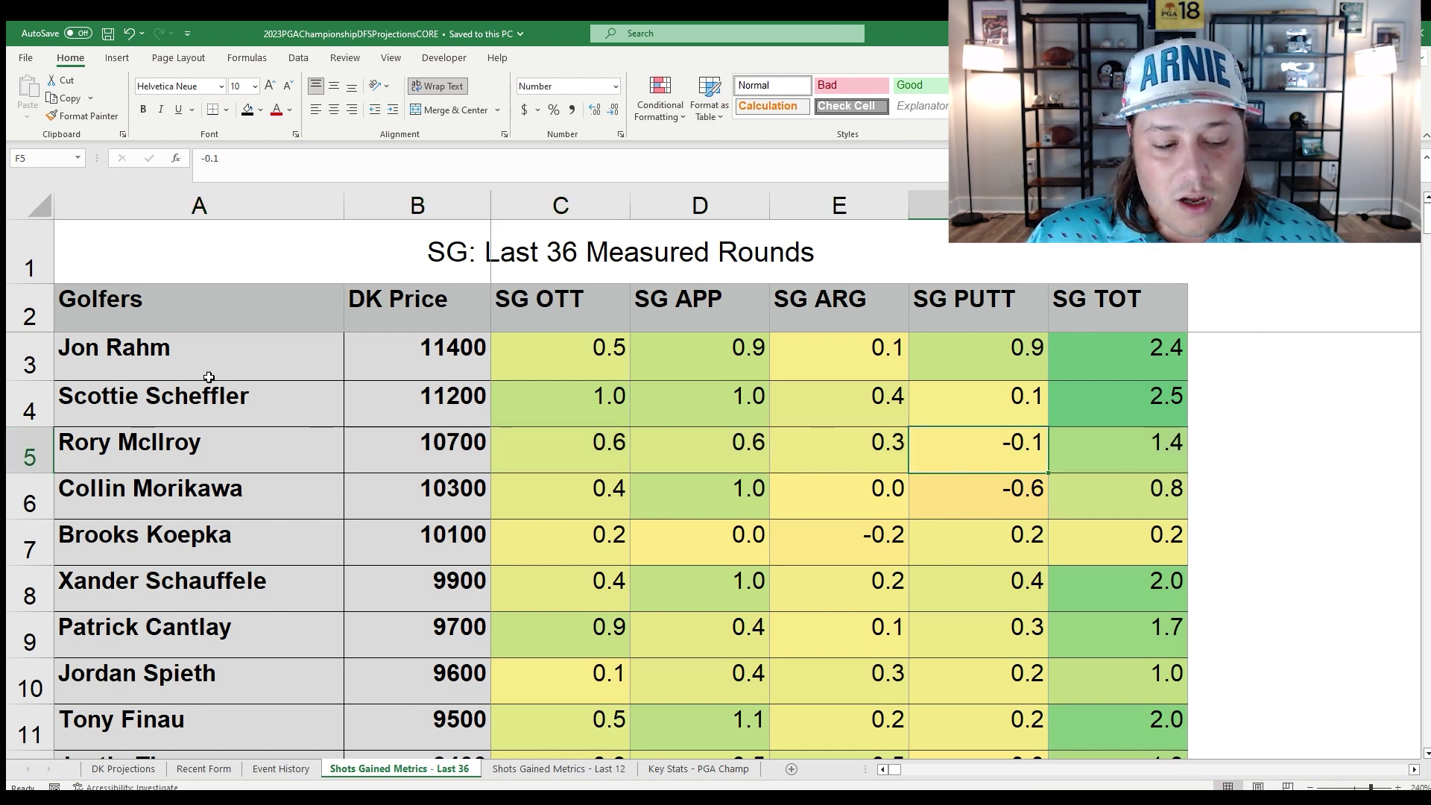
Recheck Jon Rahm's full strokes gained row over the last 36 measured rounds, including his SG PUTT value.
click(57, 351)
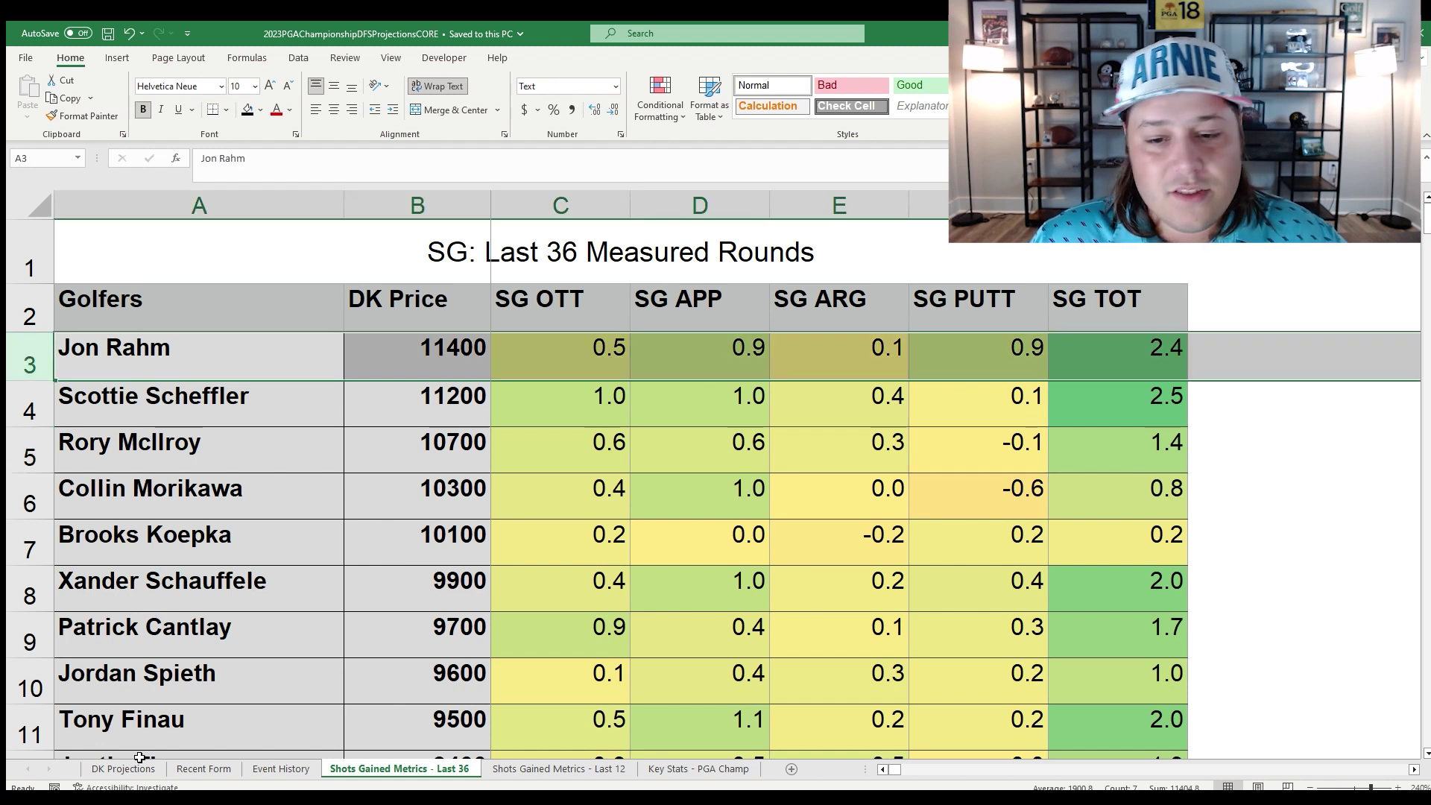
drag(592, 440, 810, 359)
click(959, 362)
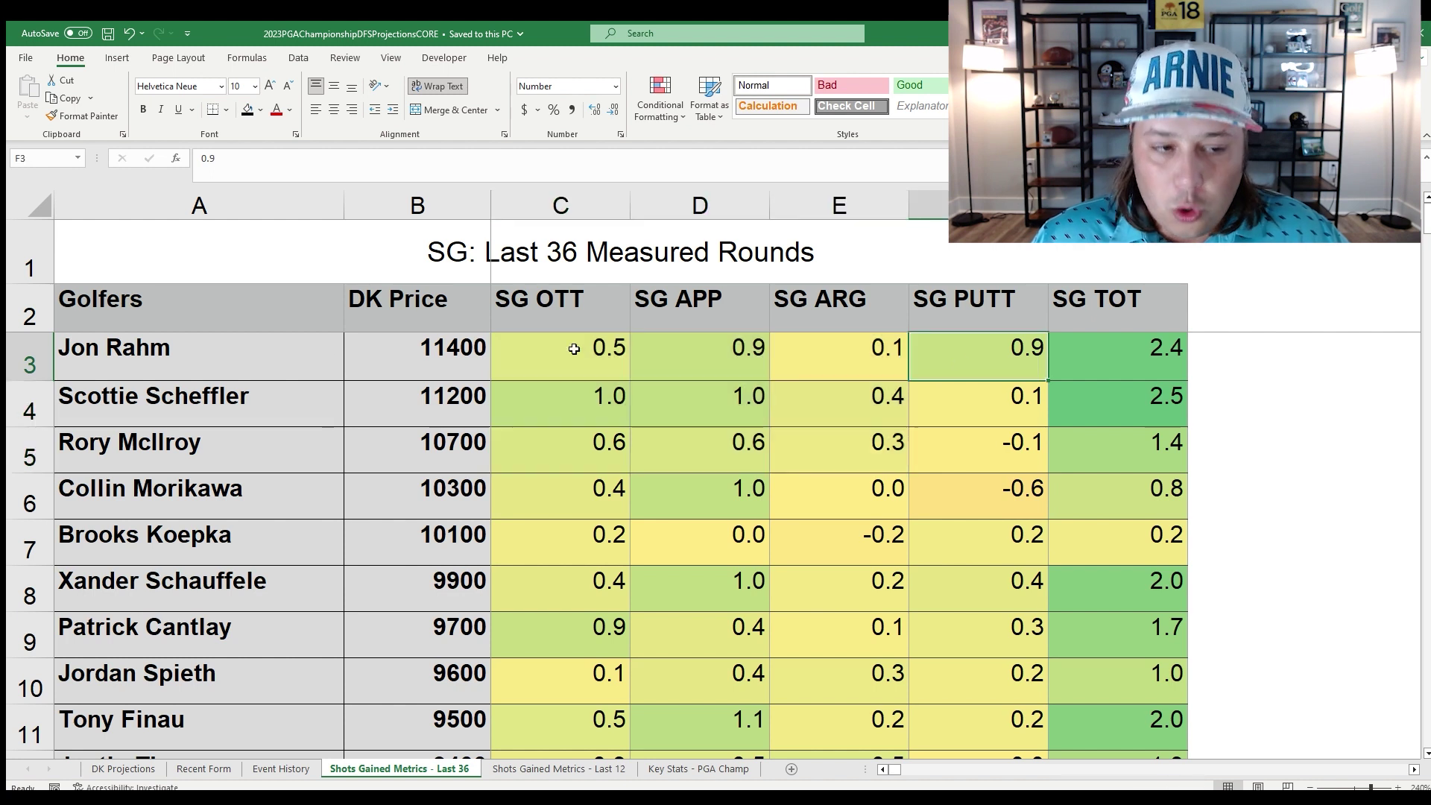
click(11, 374)
Return to the DK Projections sheet and reexamine Jon Rahm's full row and bentgrass putting against nearby golfers' prices.
click(123, 769)
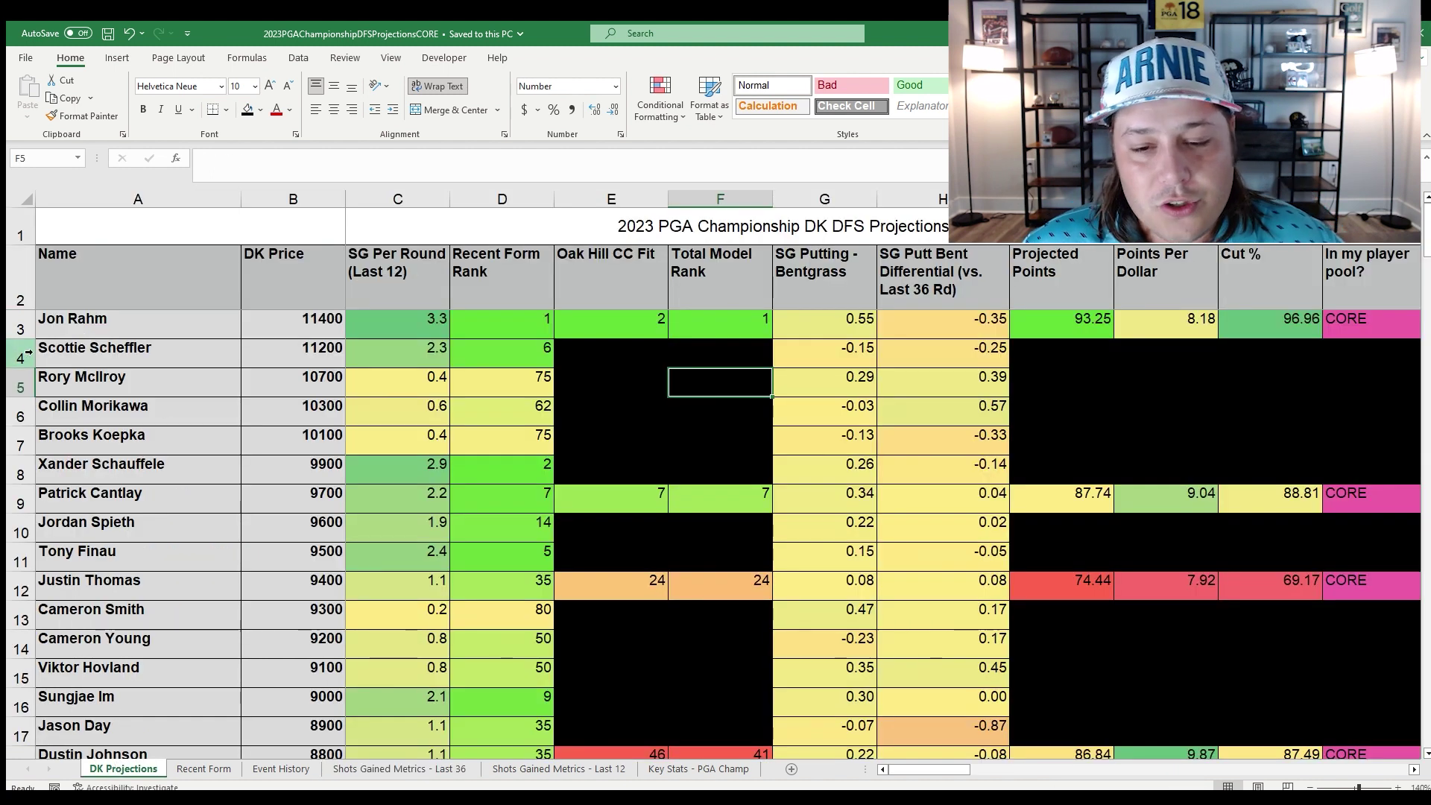
click(16, 336)
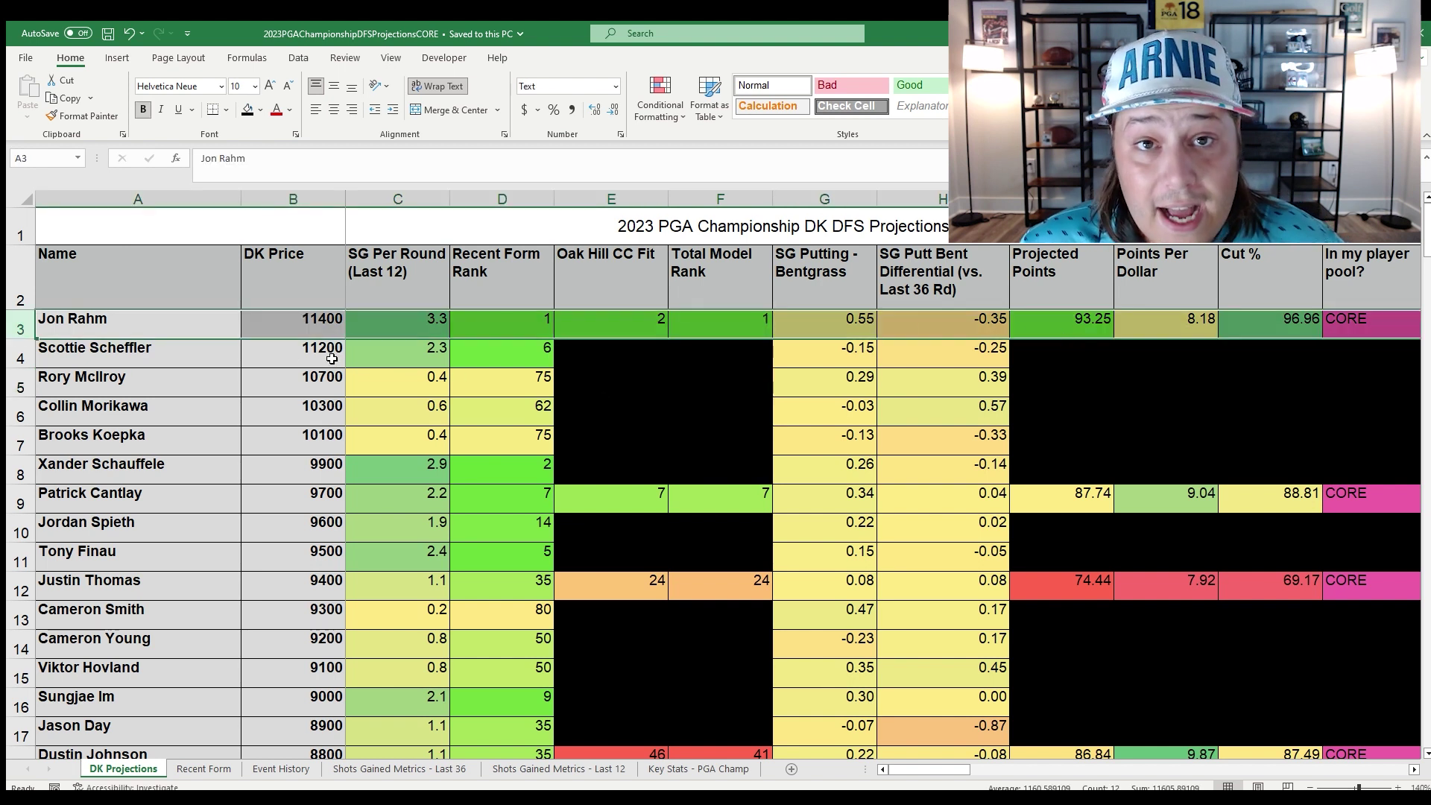
click(291, 361)
click(6, 329)
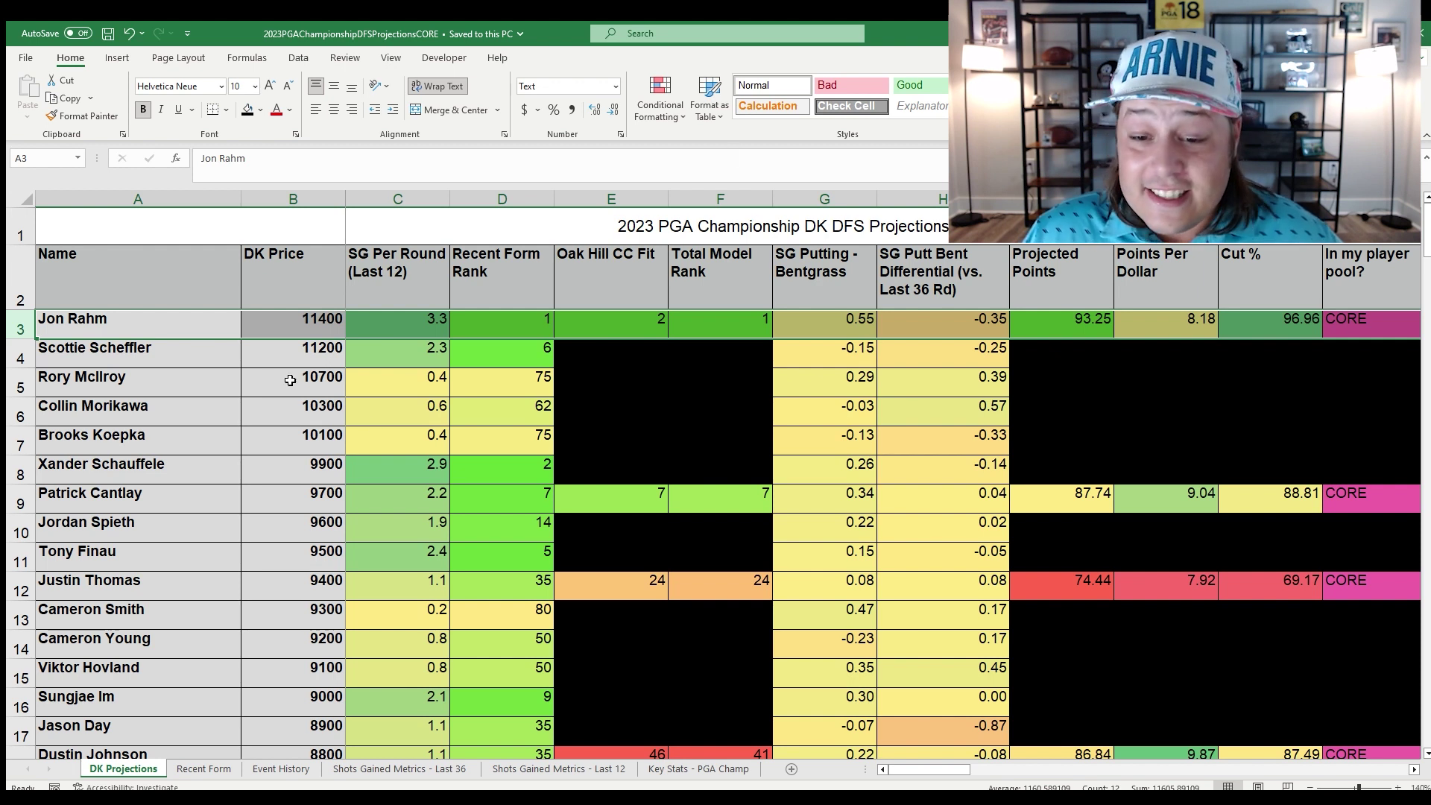
click(858, 321)
click(20, 325)
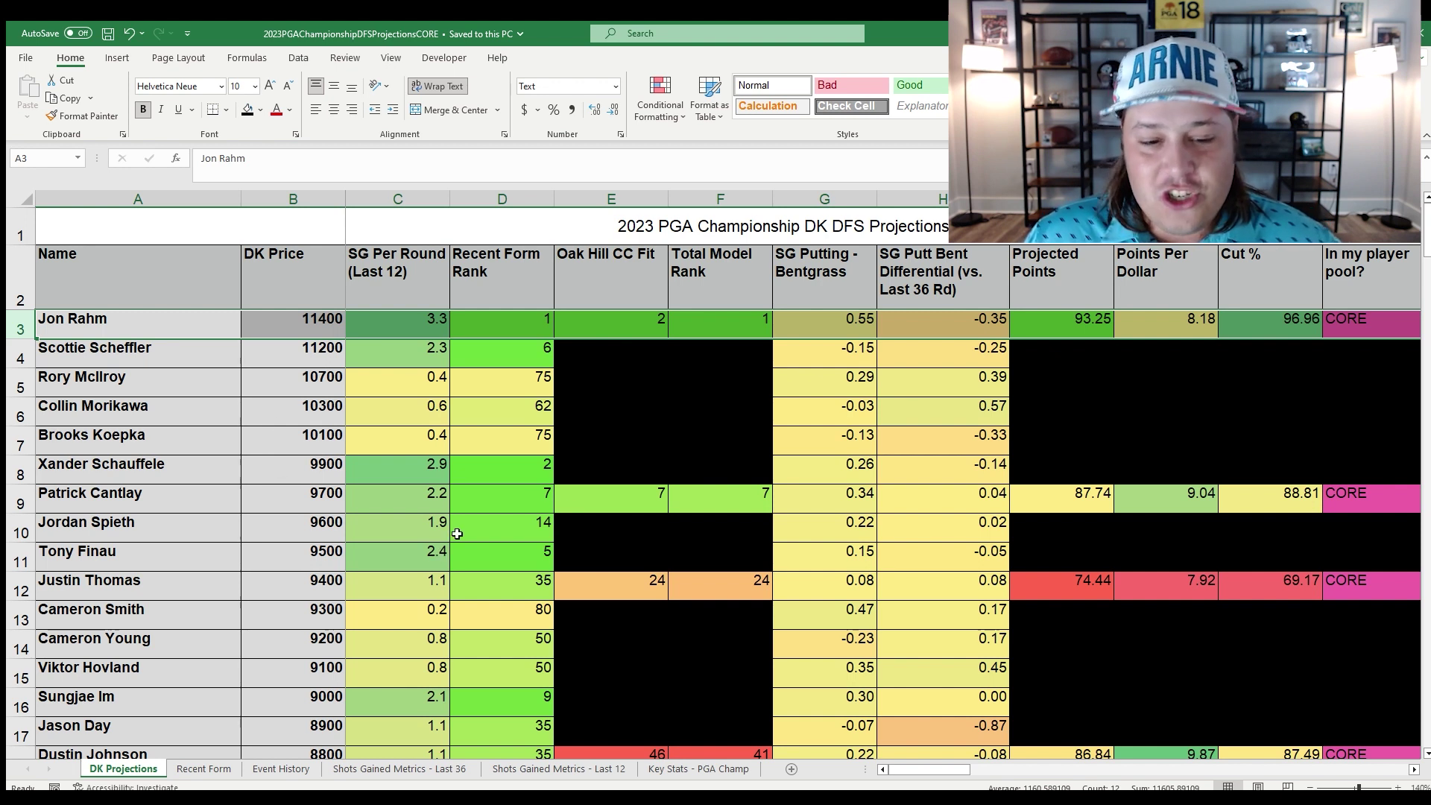
Review Patrick Cantlay's row in DK Projections and his off-the-tee strokes gained over the last 36 measured rounds.
click(20, 503)
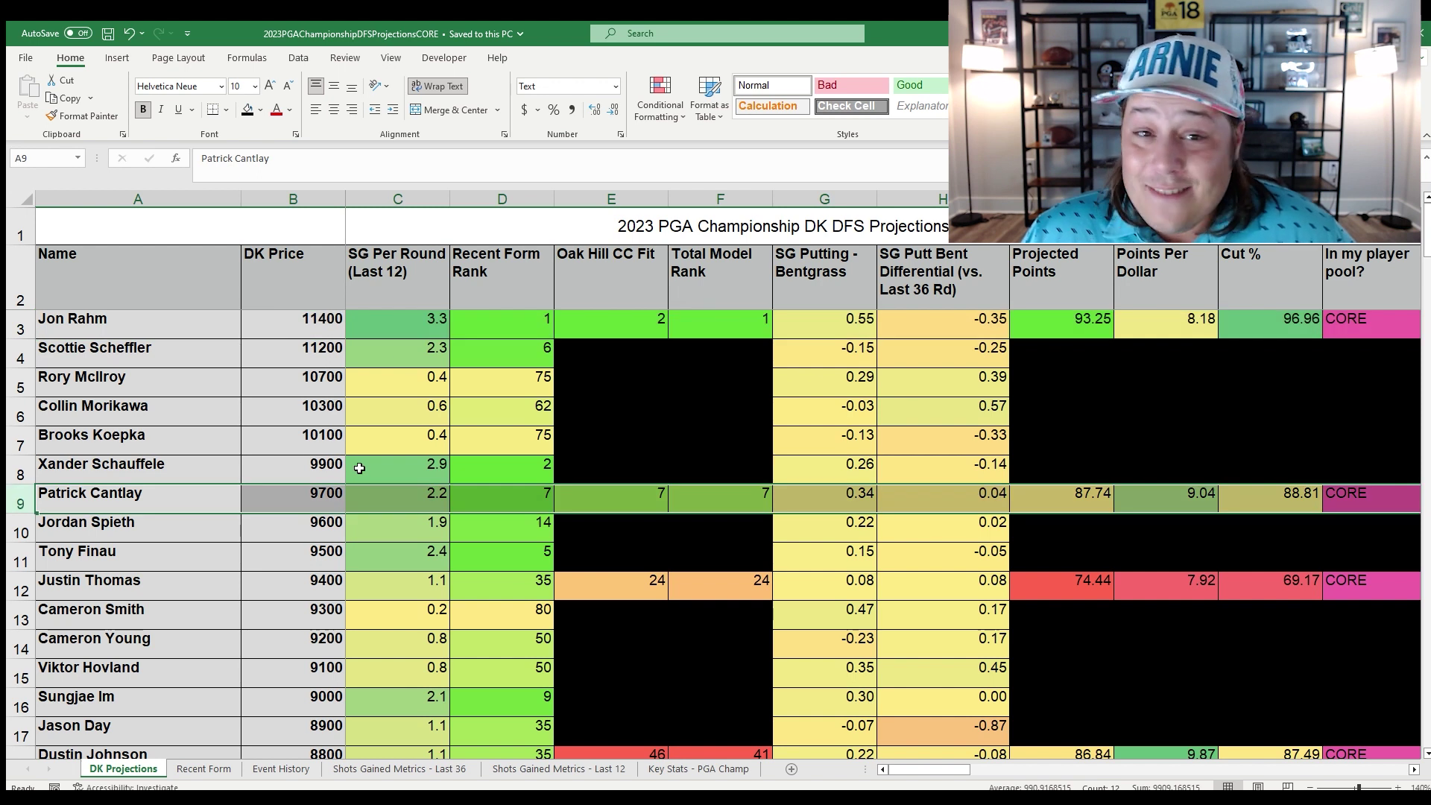
scroll(359, 467, down, 2)
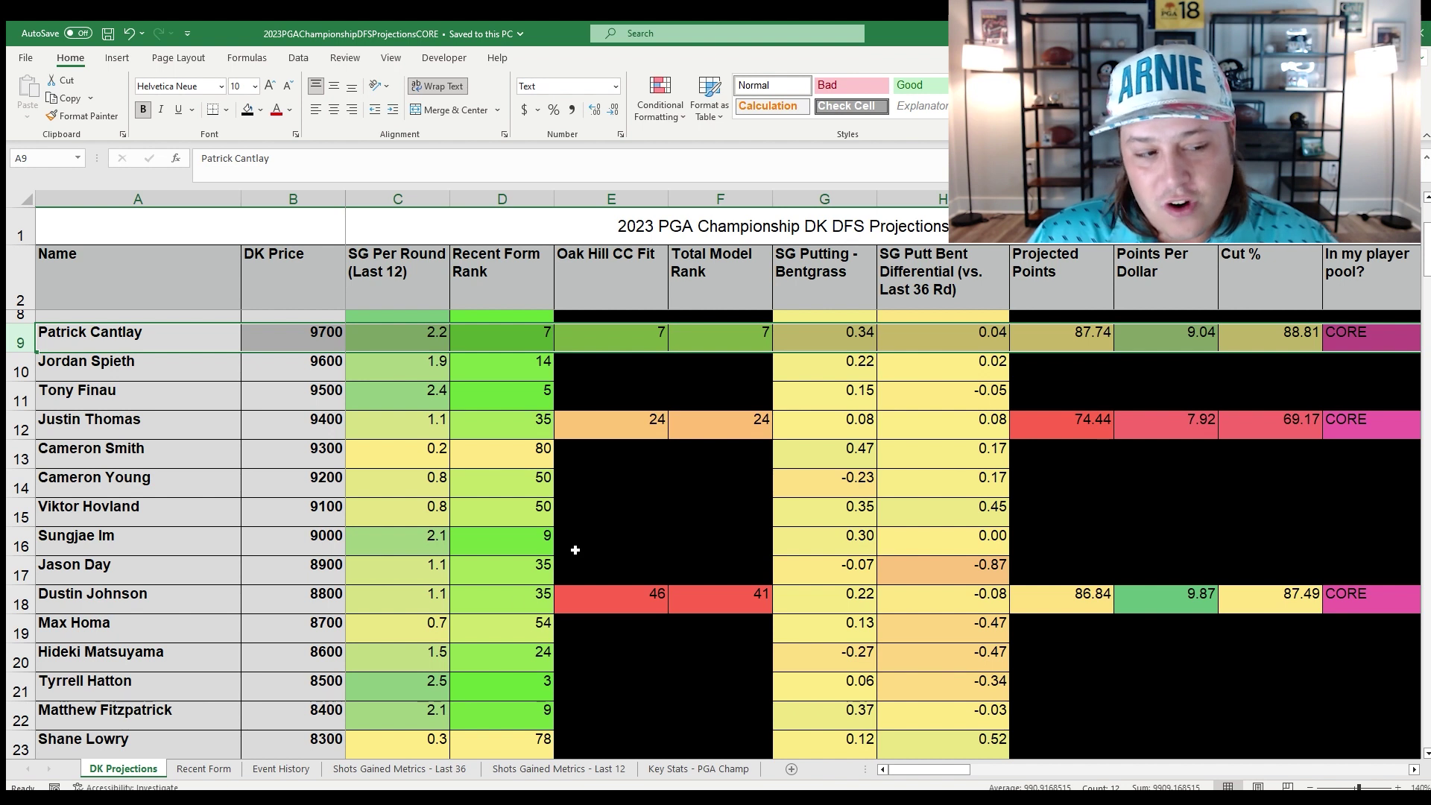
click(440, 766)
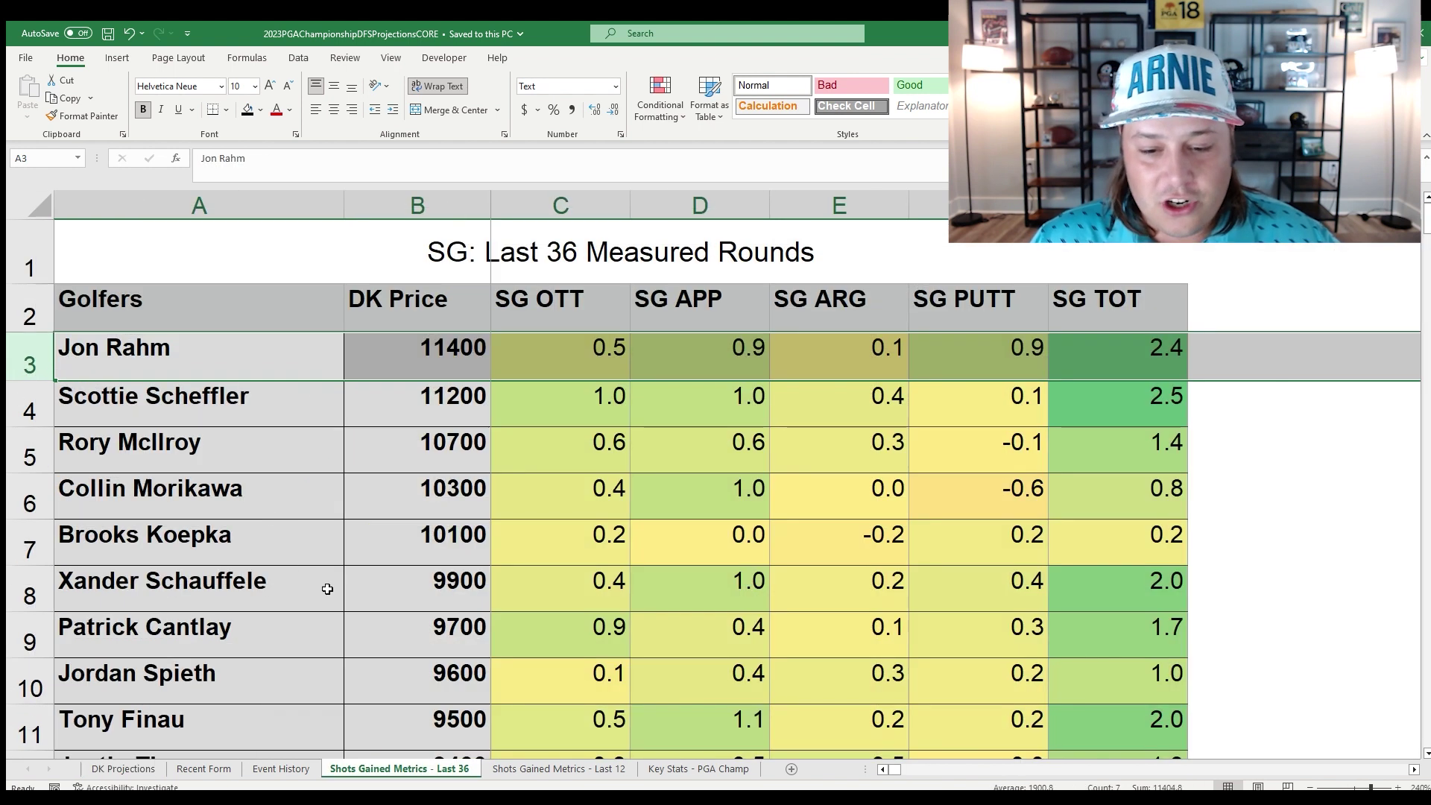
scroll(648, 534, up, 5)
scroll(648, 535, down, 1)
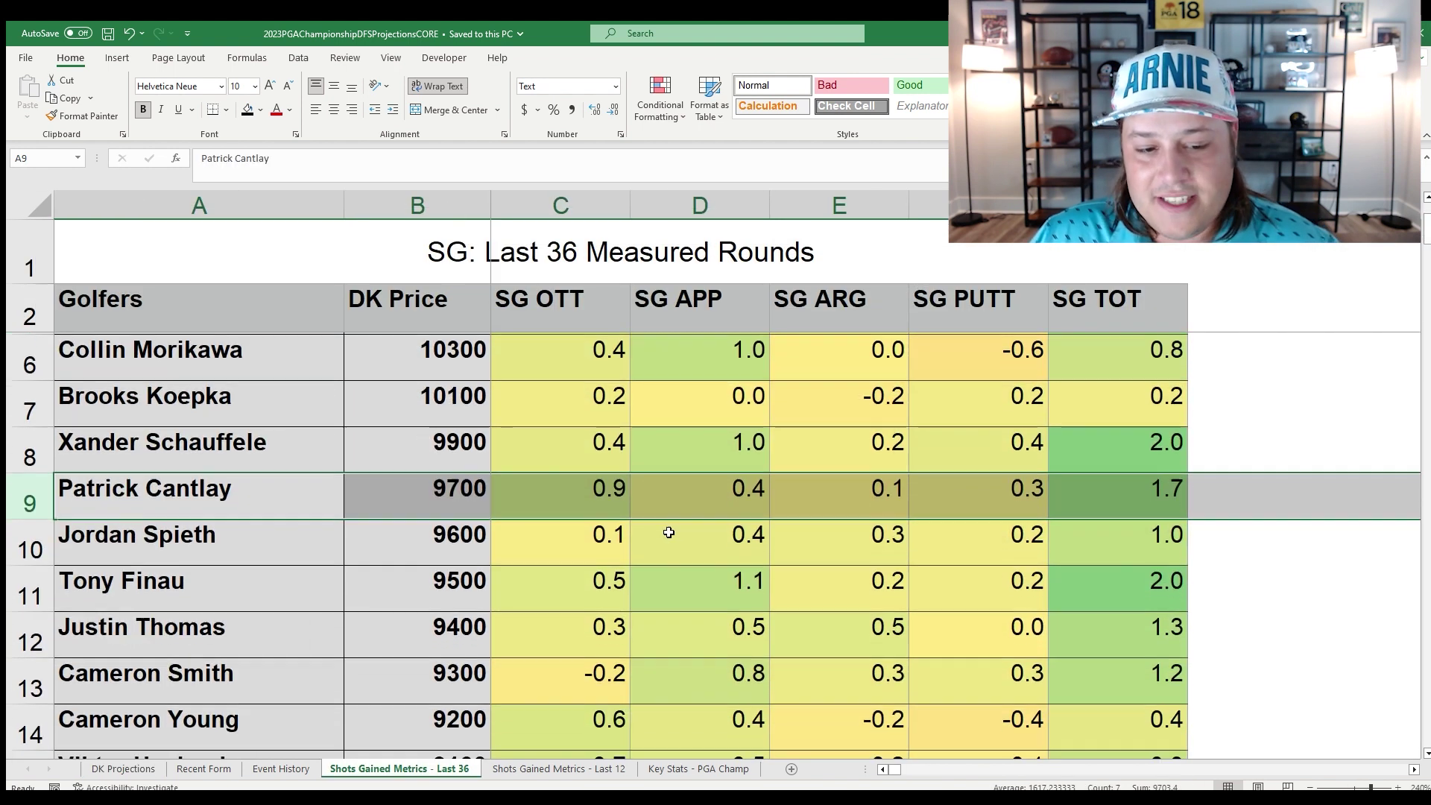
click(697, 534)
click(591, 502)
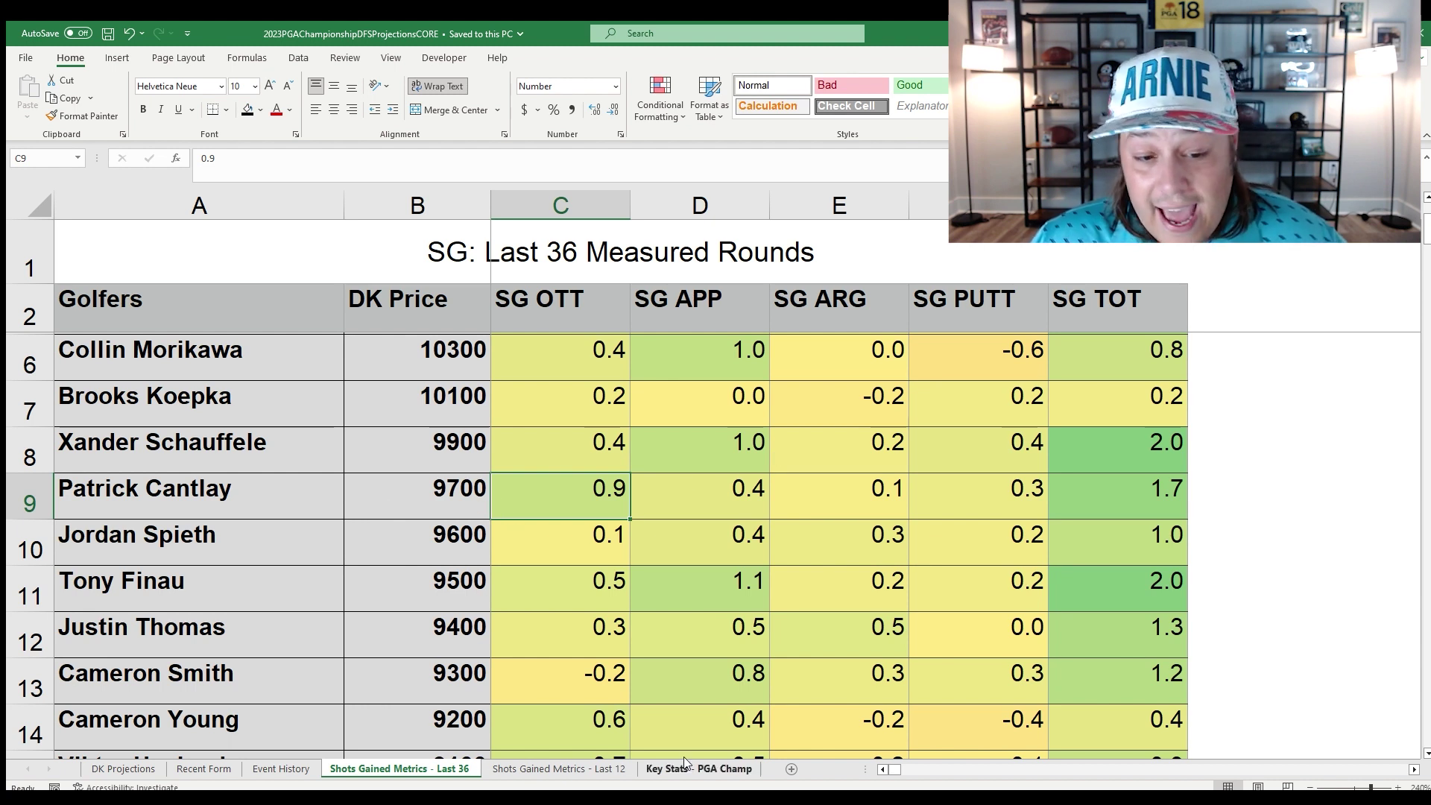
Examine Patrick Cantlay's strokes gained row over the last 12 measured rounds, focusing on his SG OTT value.
click(559, 768)
scroll(223, 491, down, 2)
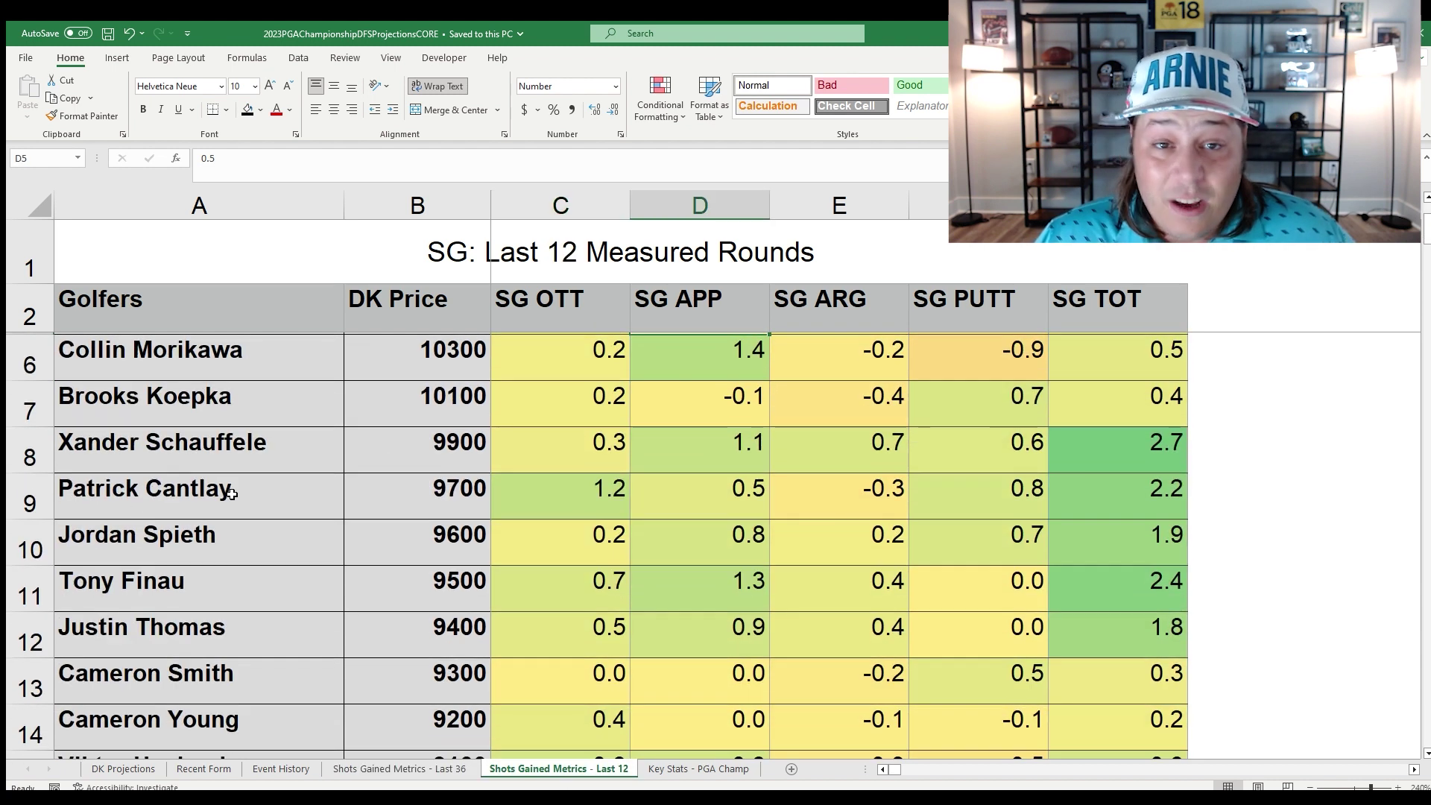
click(30, 495)
click(579, 490)
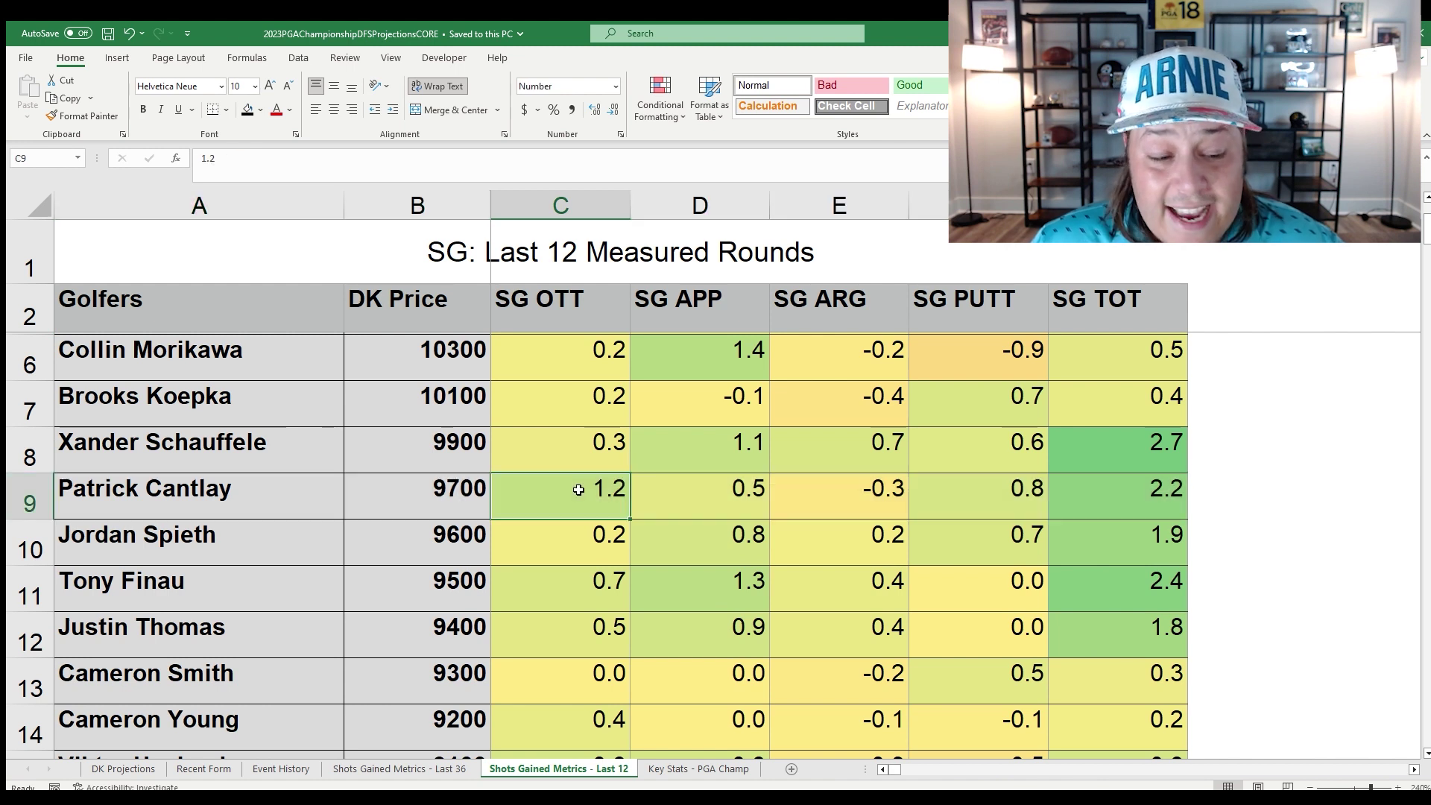
Recheck Patrick Cantlay's DK Projections row and compare his SG APP values across the last 12 and last 36 measured rounds.
click(131, 768)
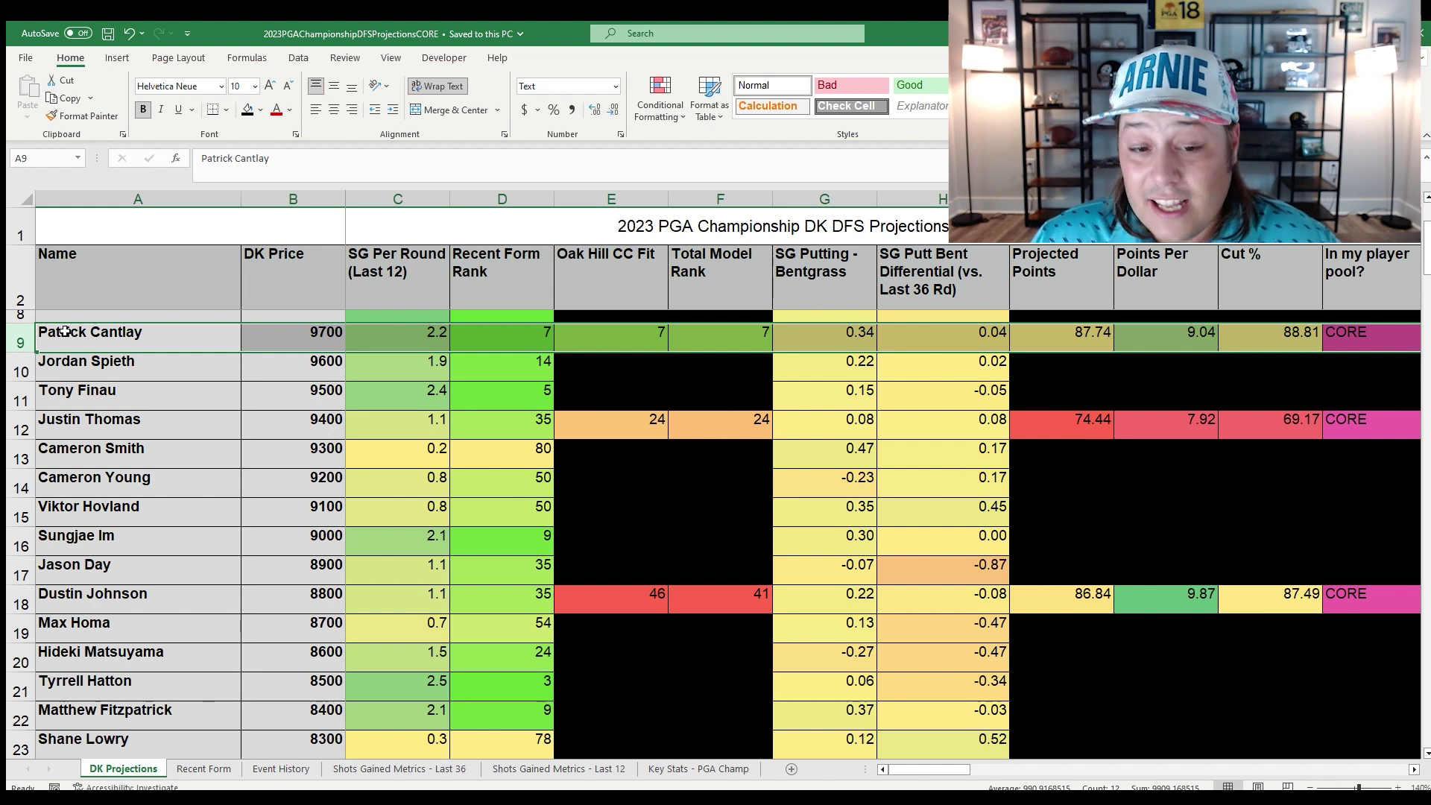
click(491, 768)
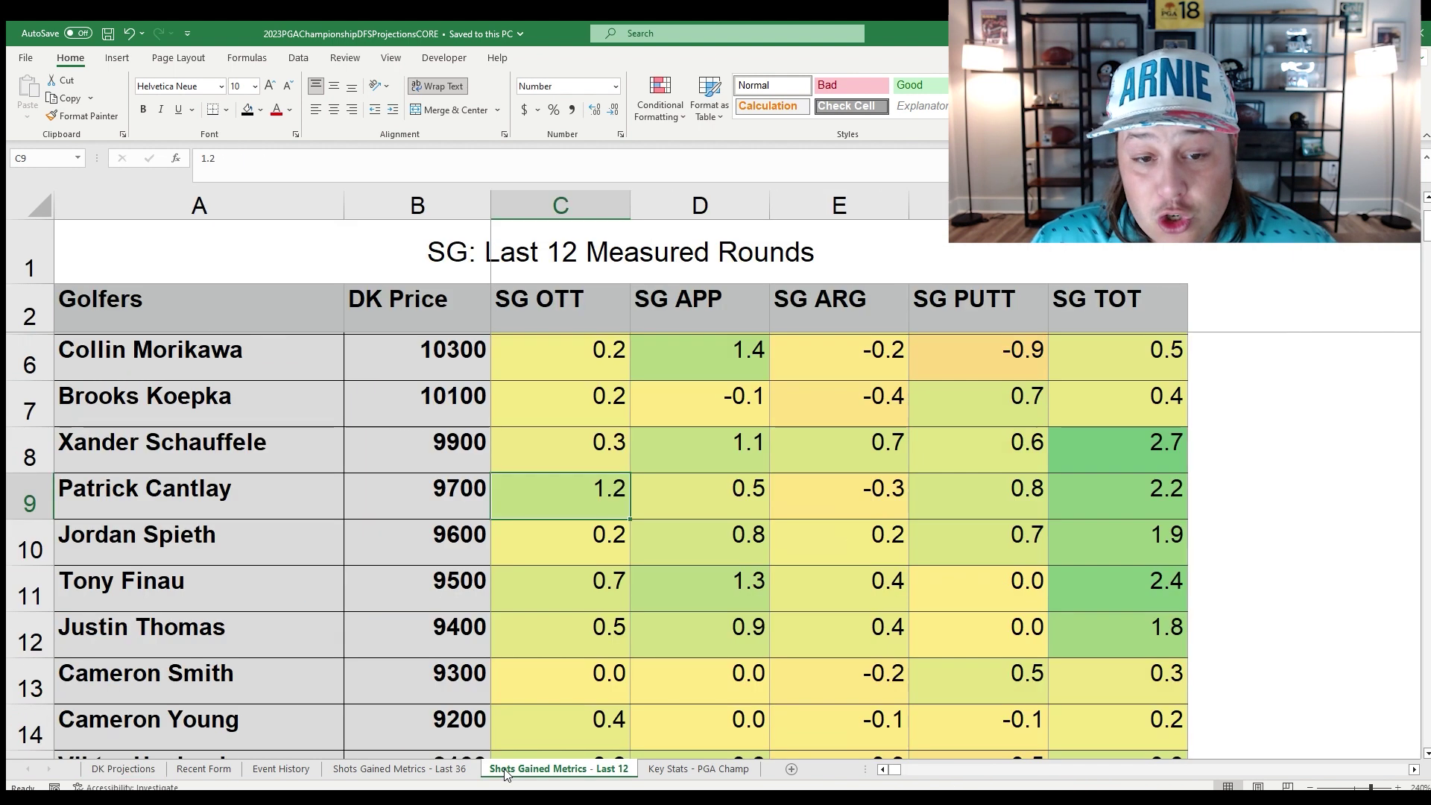
click(708, 488)
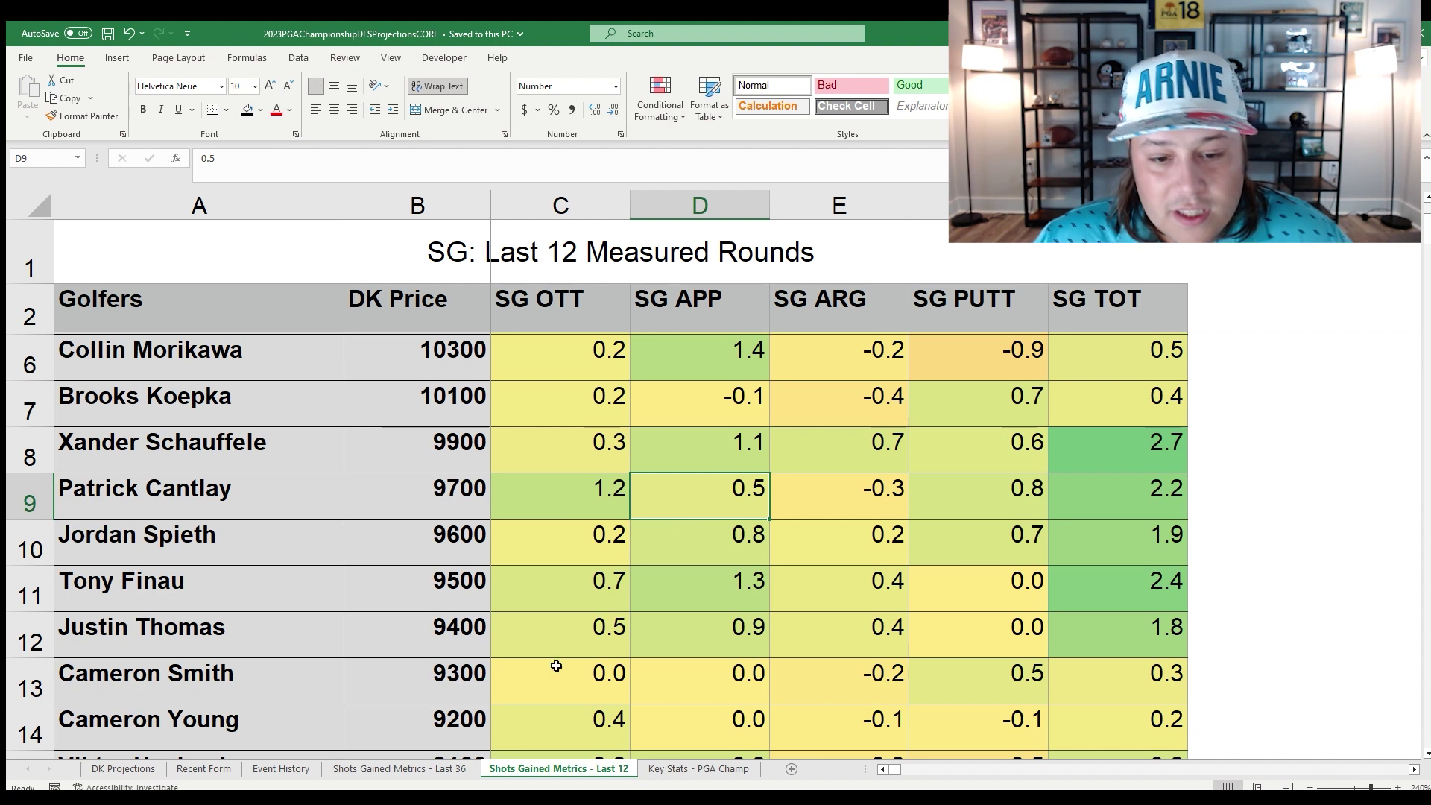
click(441, 767)
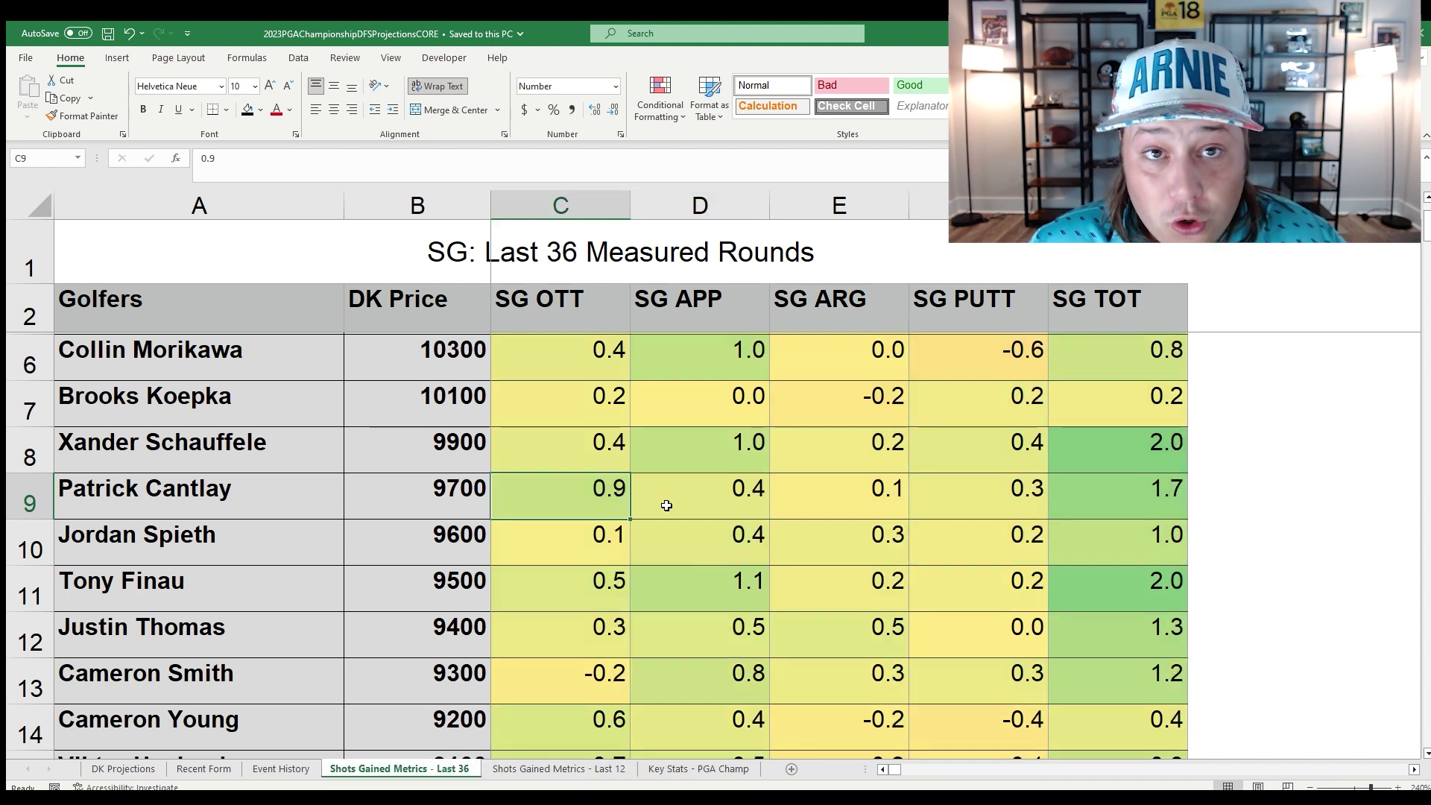
click(707, 497)
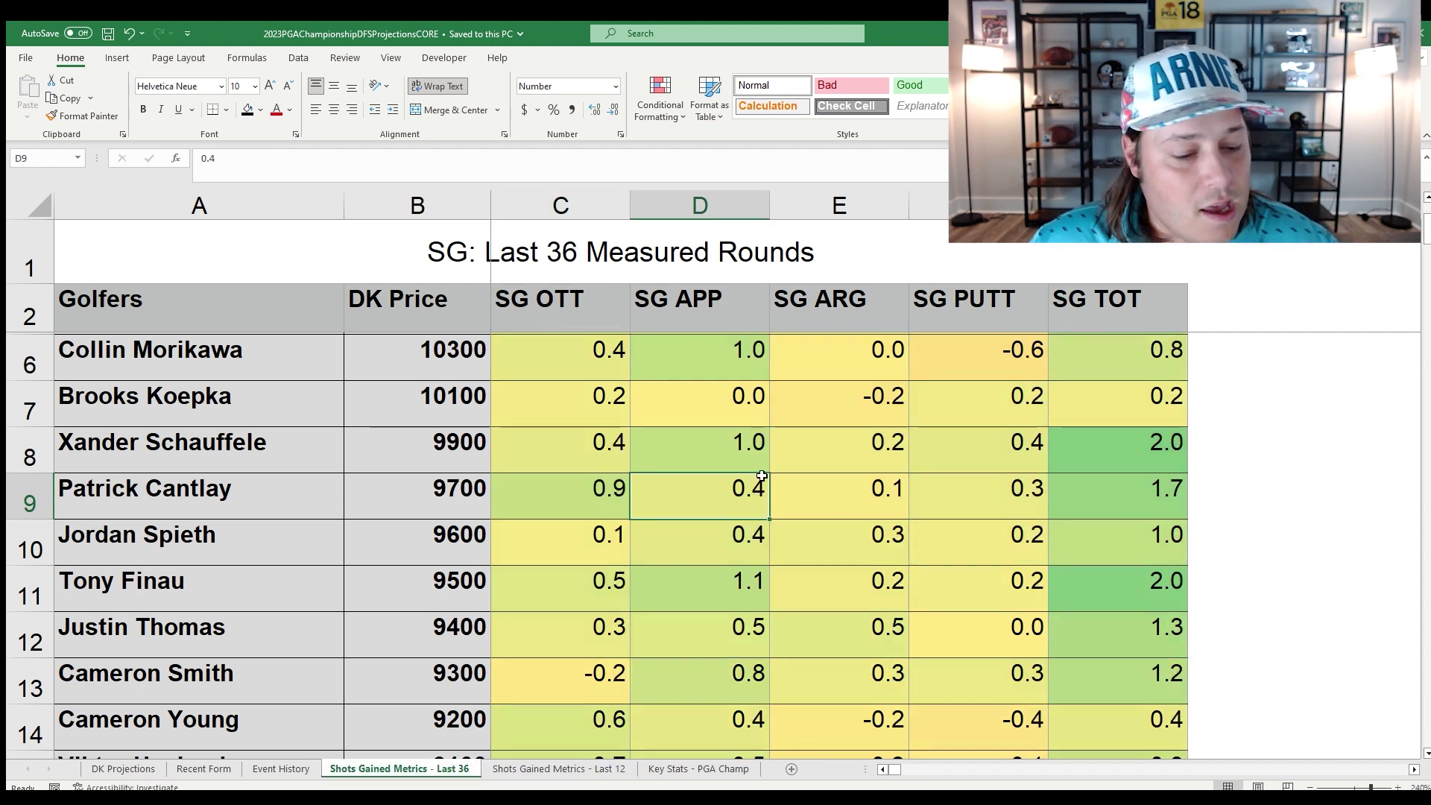
Look over Patrick Cantlay's projections again and highlight his full strokes gained row for the last 36 measured rounds.
click(123, 769)
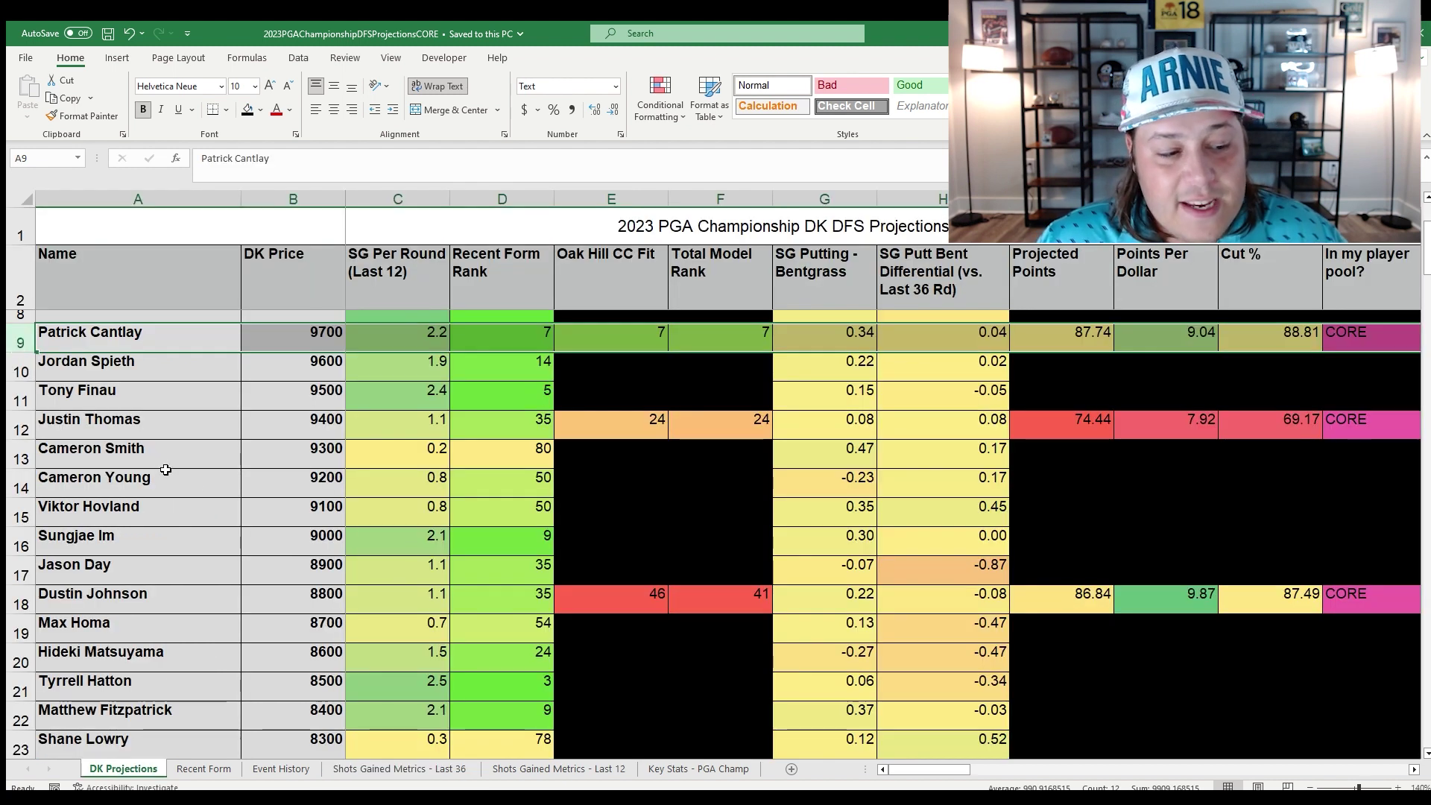
click(417, 769)
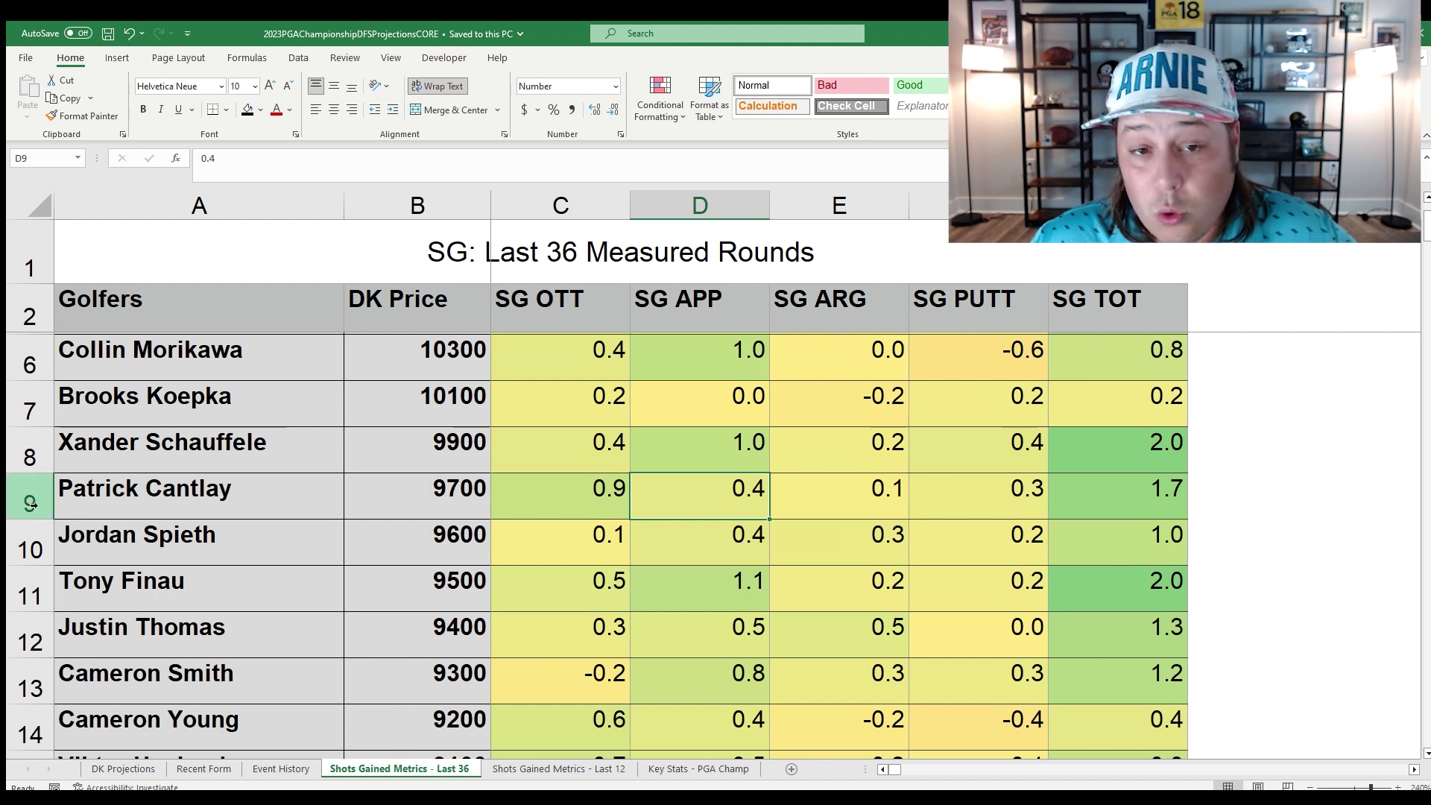
click(12, 506)
Return to the DK Projections sheet and review Patrick Cantlay's full row, including his points per dollar.
click(123, 769)
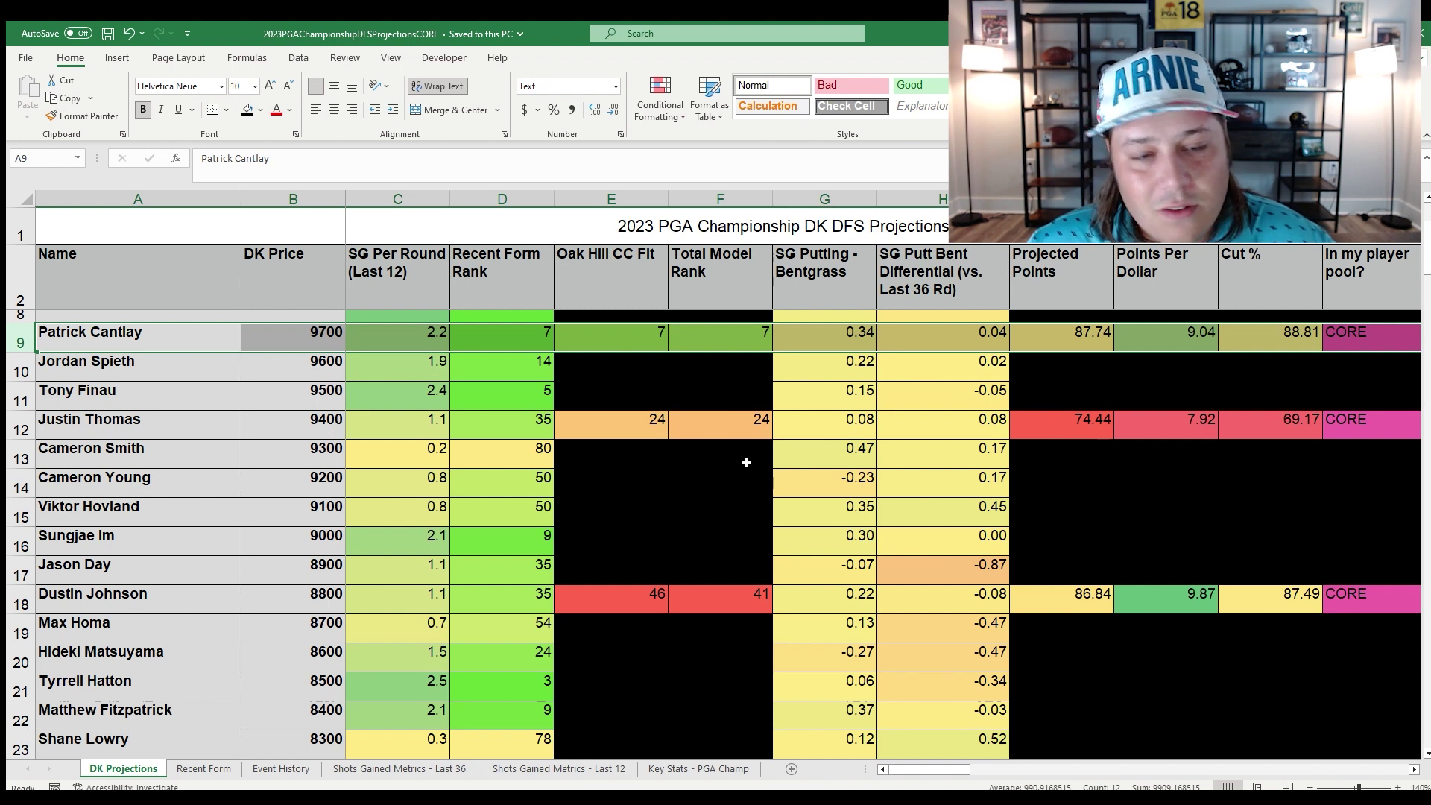
click(719, 450)
click(41, 347)
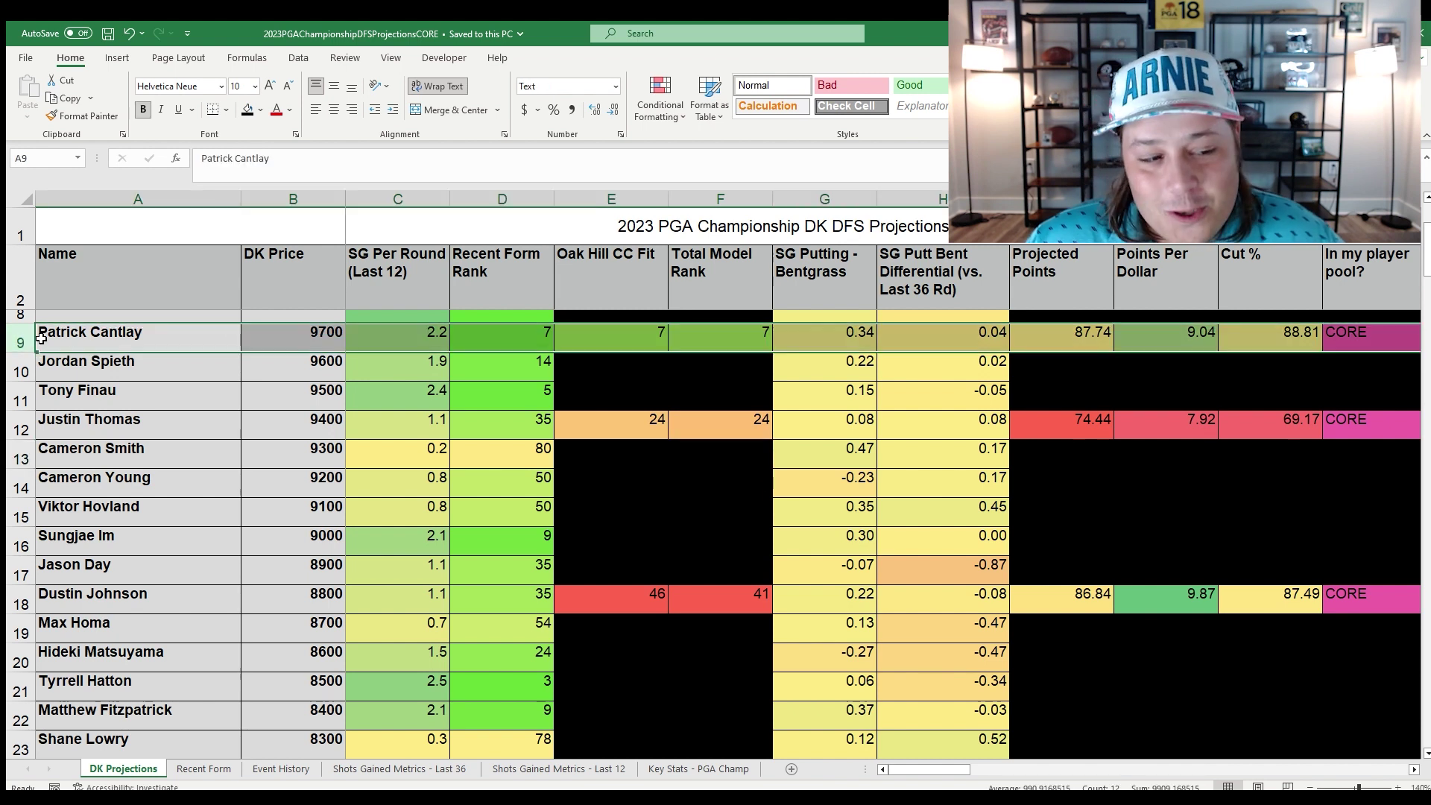
click(1193, 378)
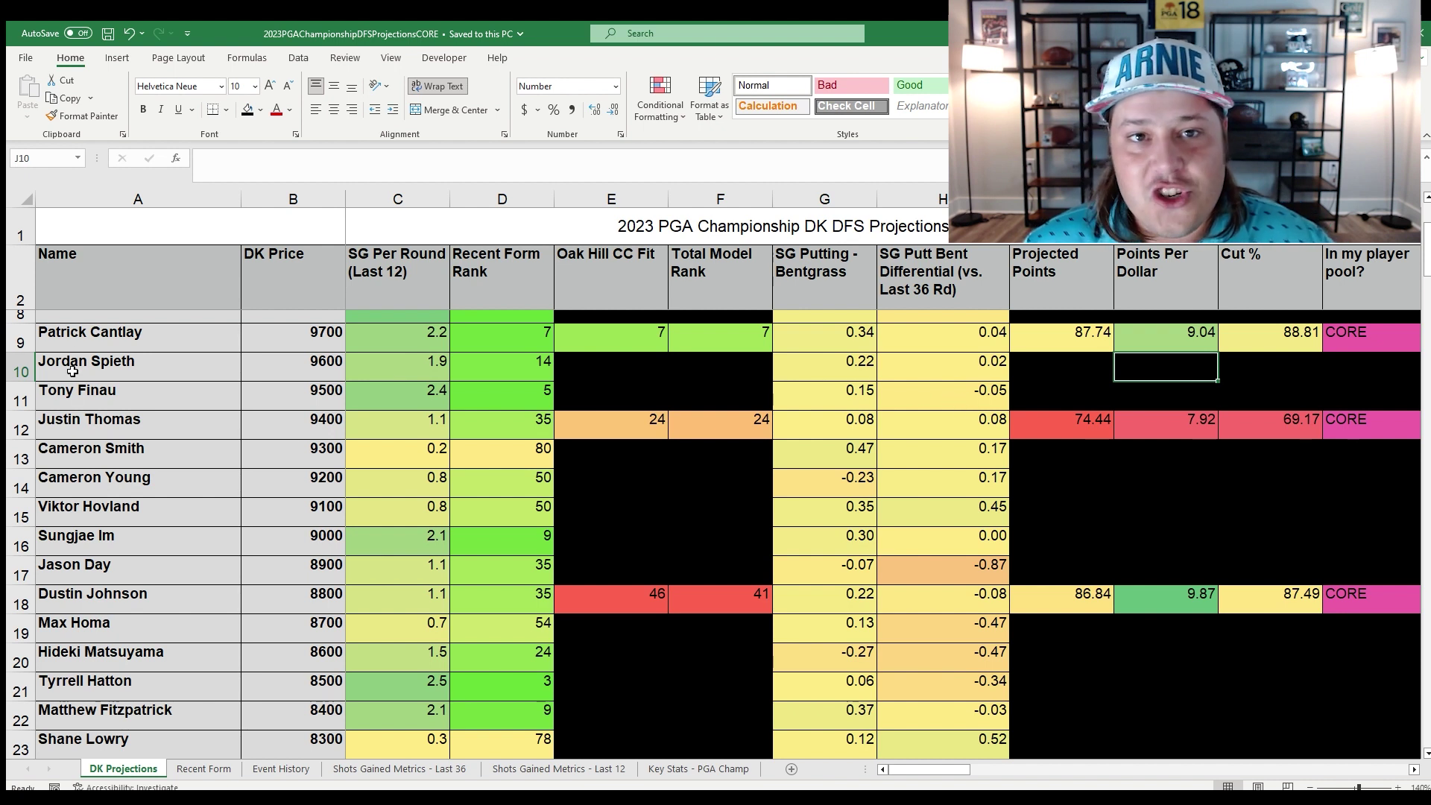
click(20, 339)
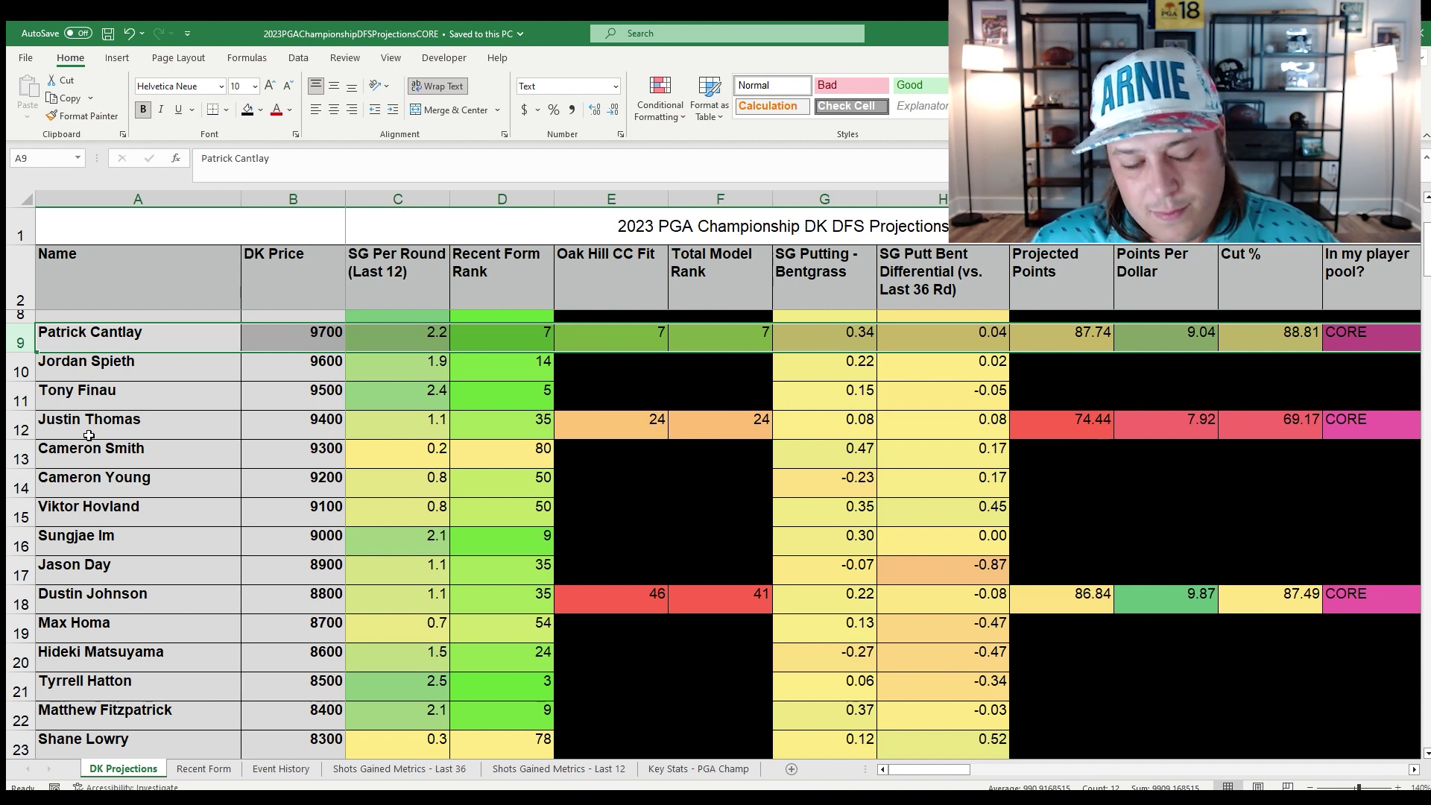
Compare the projections rows of Jordan Spieth and Collin Morikawa with Patrick Cantlay's row.
click(21, 369)
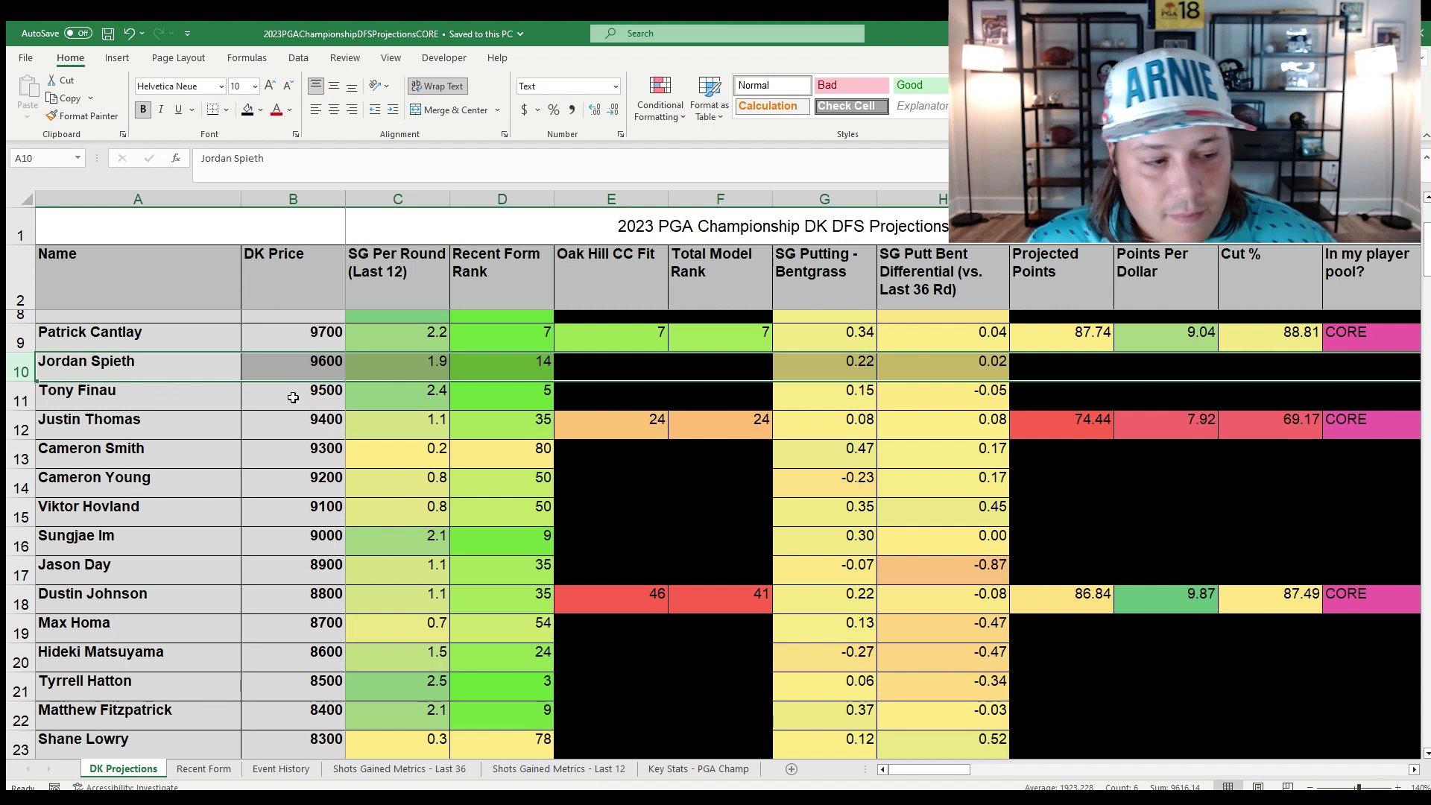
scroll(227, 418, up, 1)
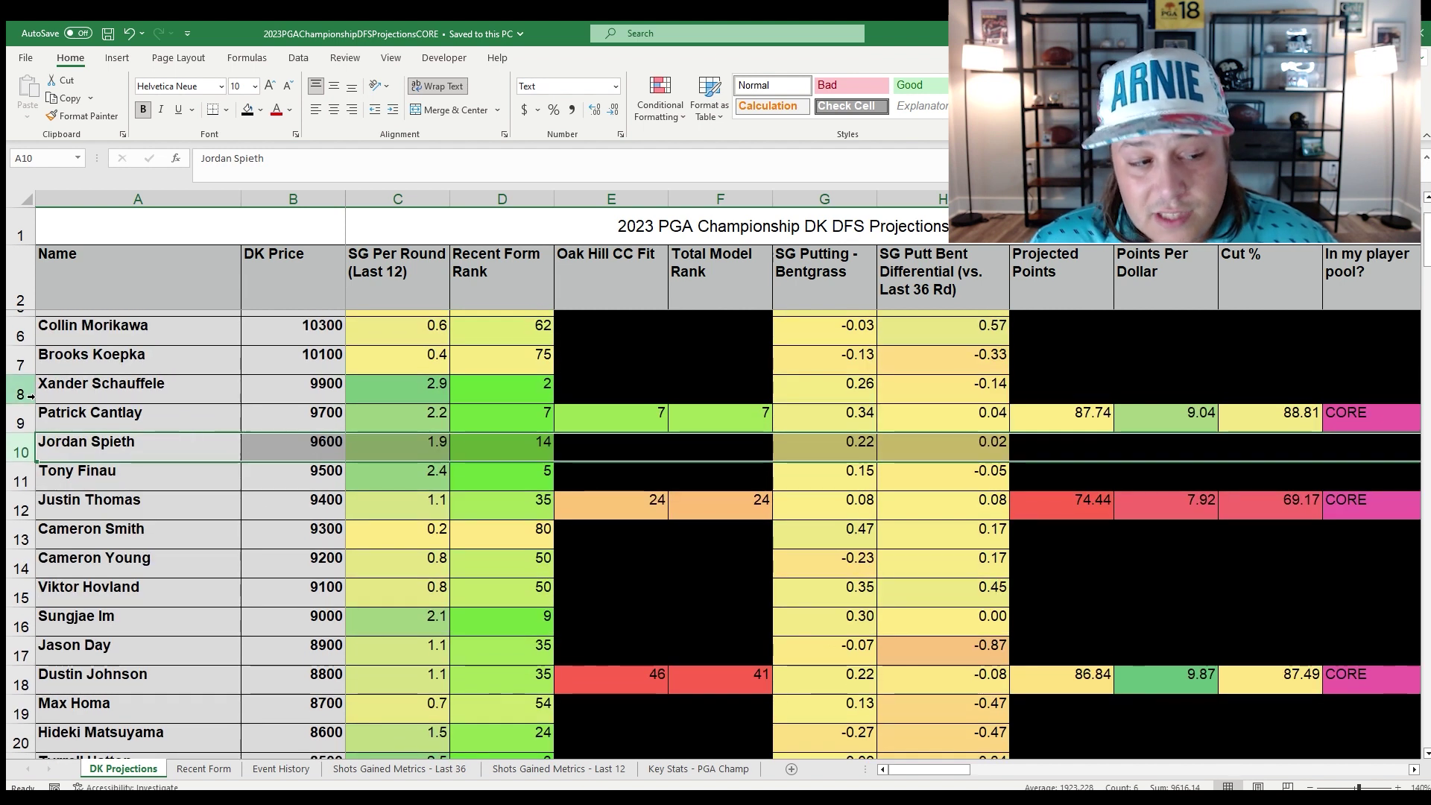
click(31, 365)
click(39, 334)
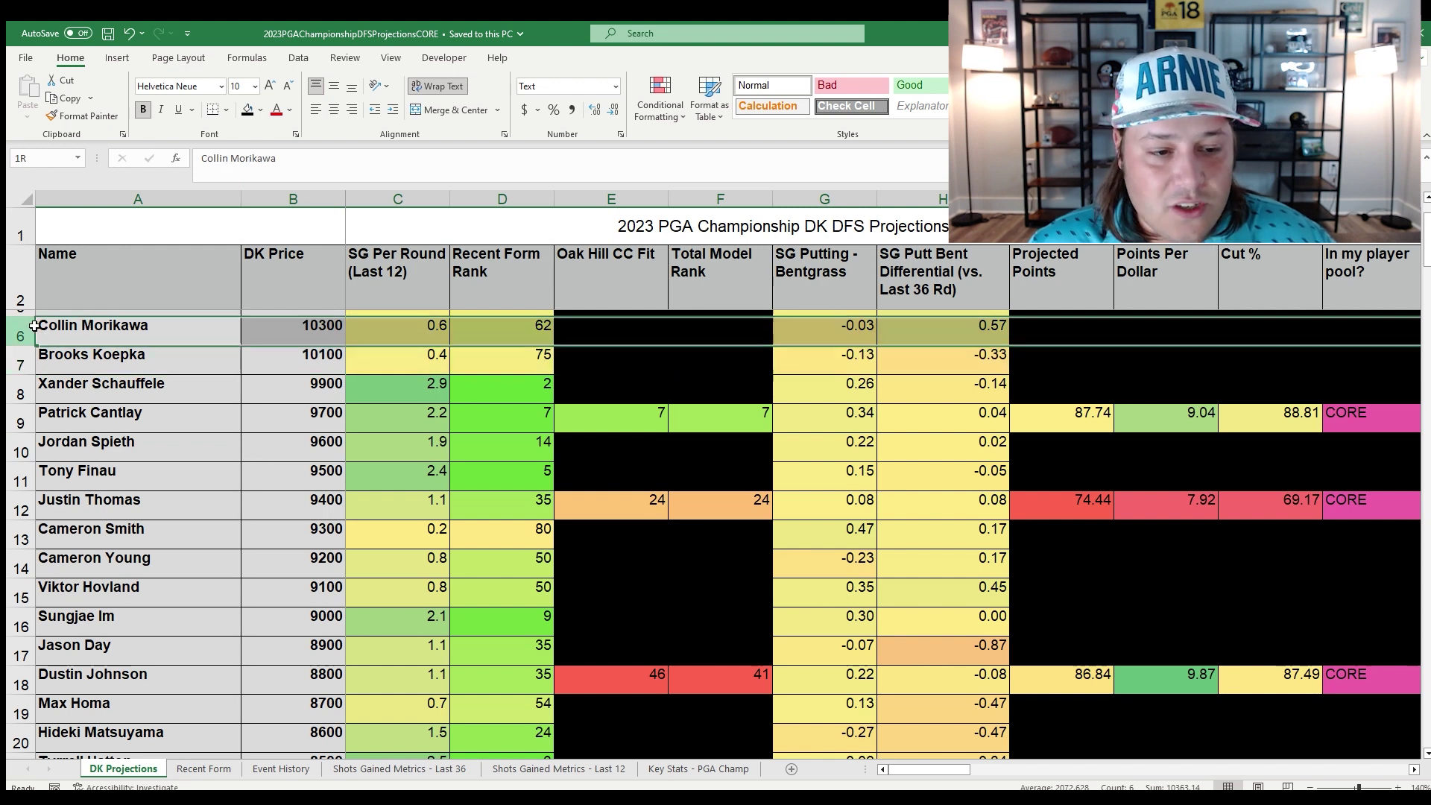
click(23, 421)
scroll(235, 406, down, 1)
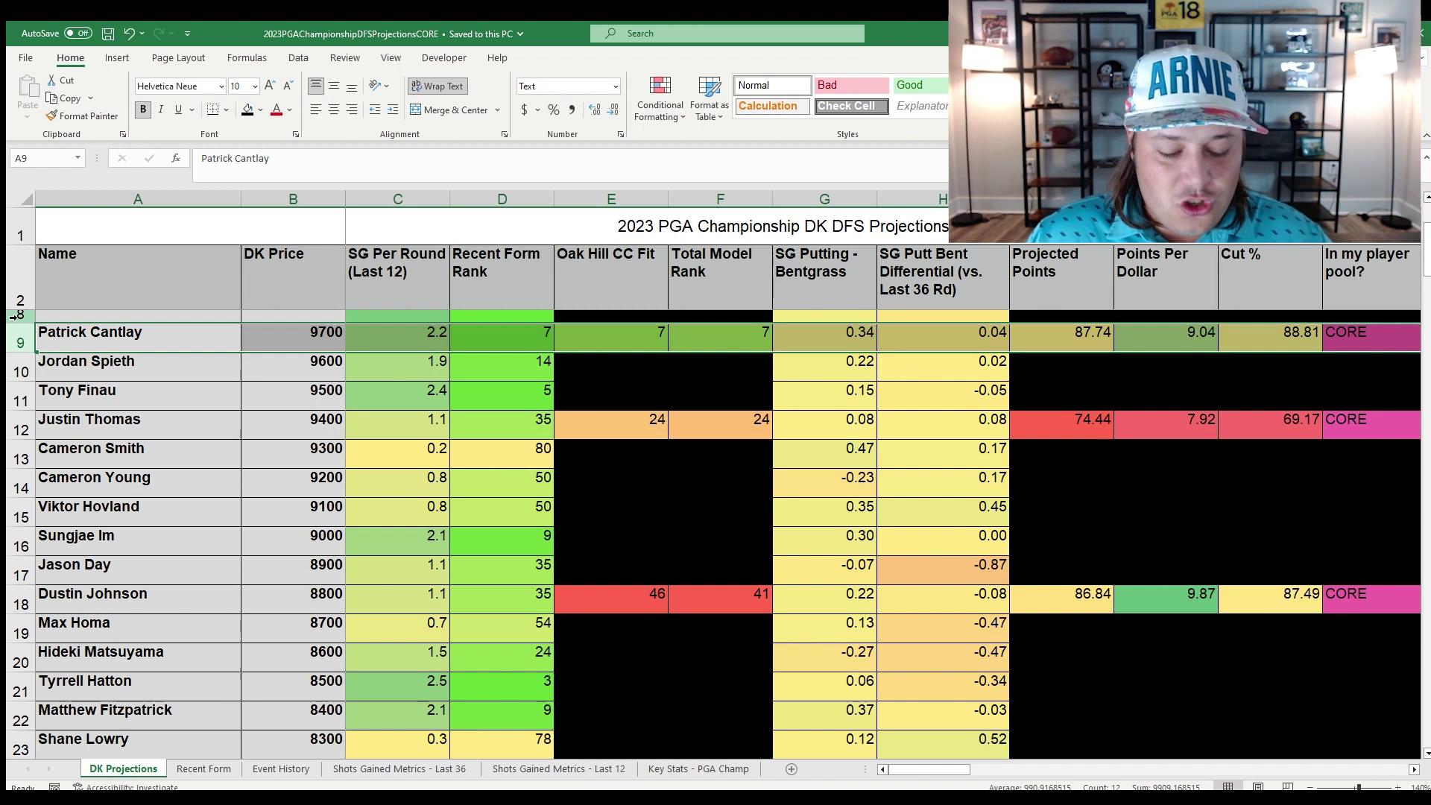
scroll(9, 326, up, 2)
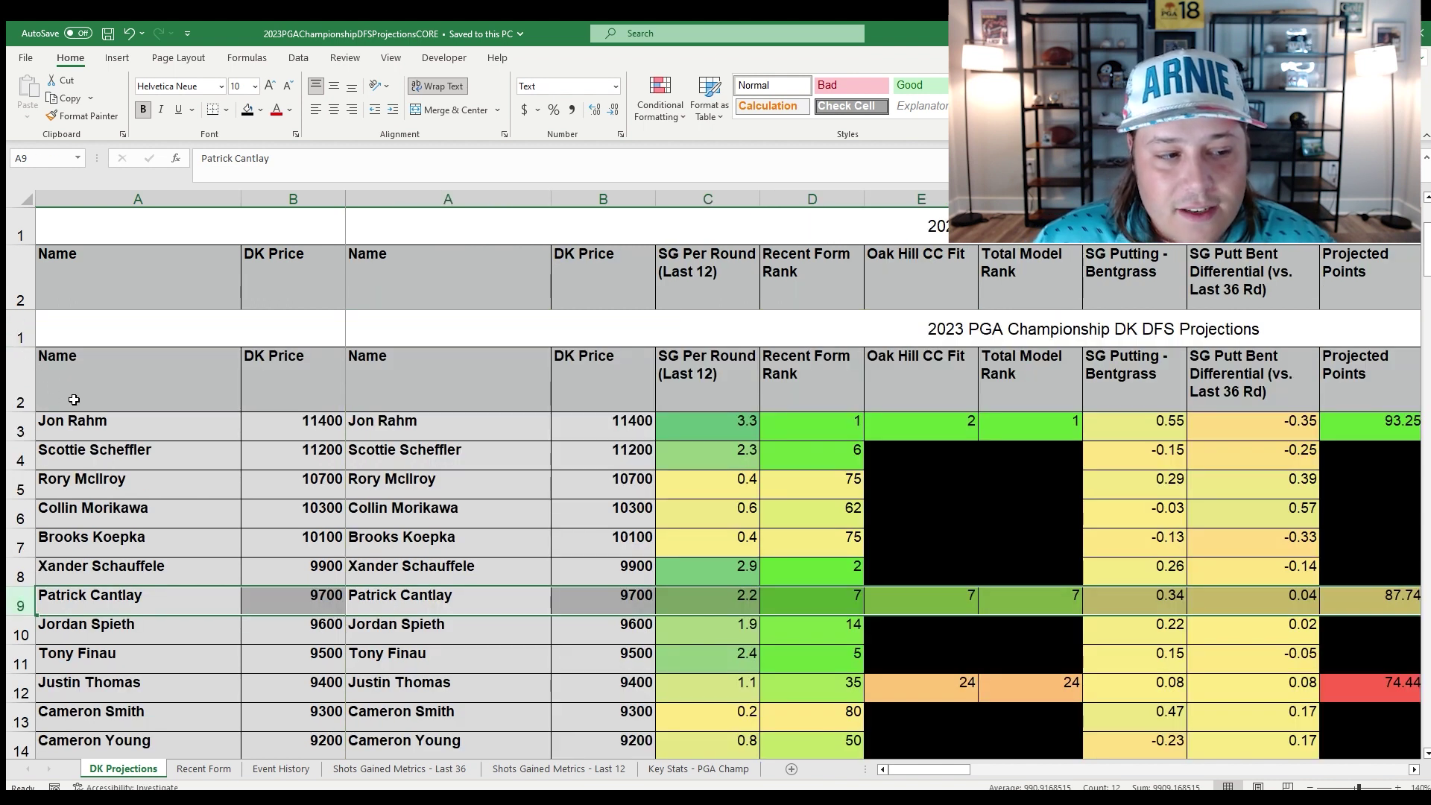
text(z)
key(Escape)
key(Down)
key(Down)
Review Patrick Cantlay's full projections row again, followed by Justin Thomas's row.
scroll(204, 491, down, 3)
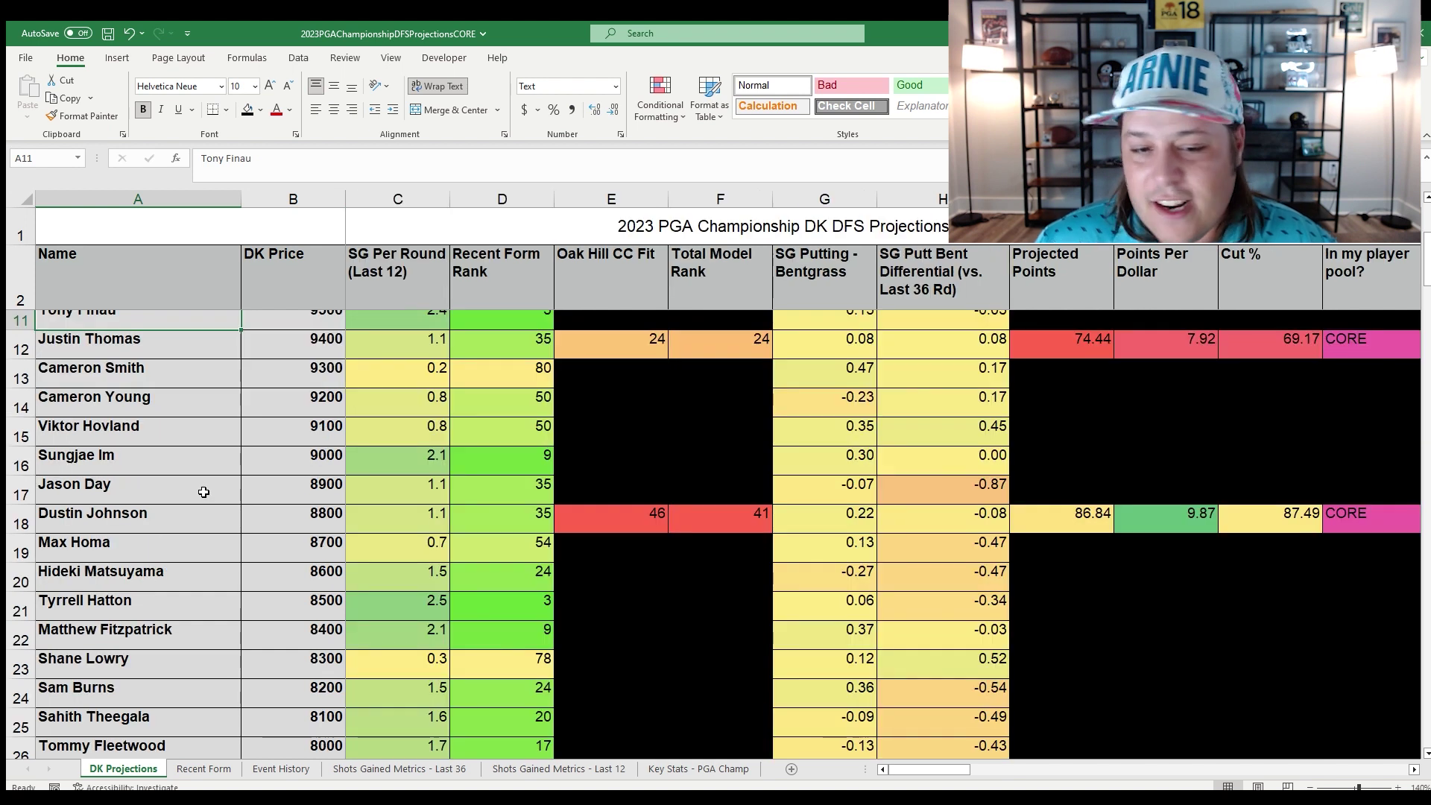
scroll(235, 489, up, 1)
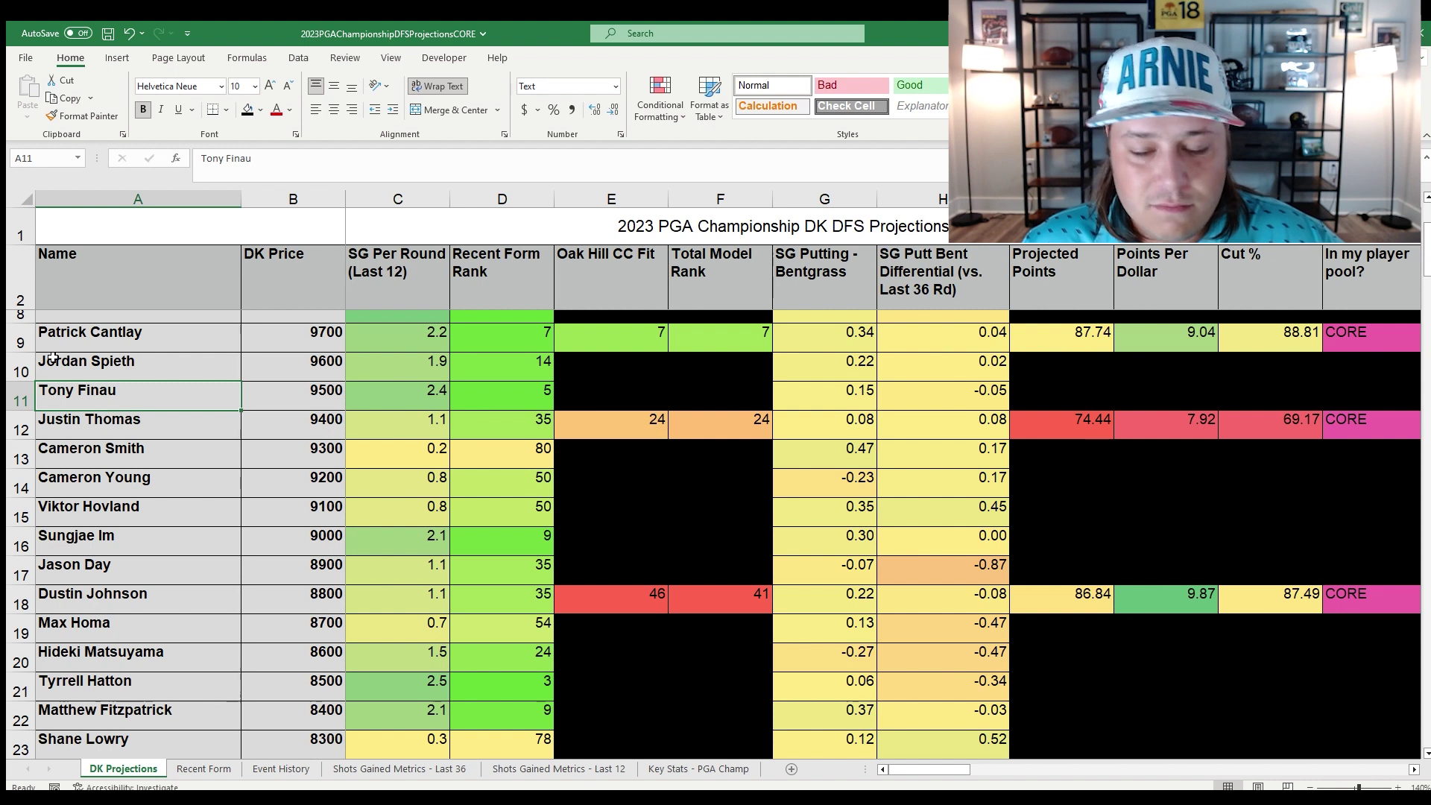
click(31, 347)
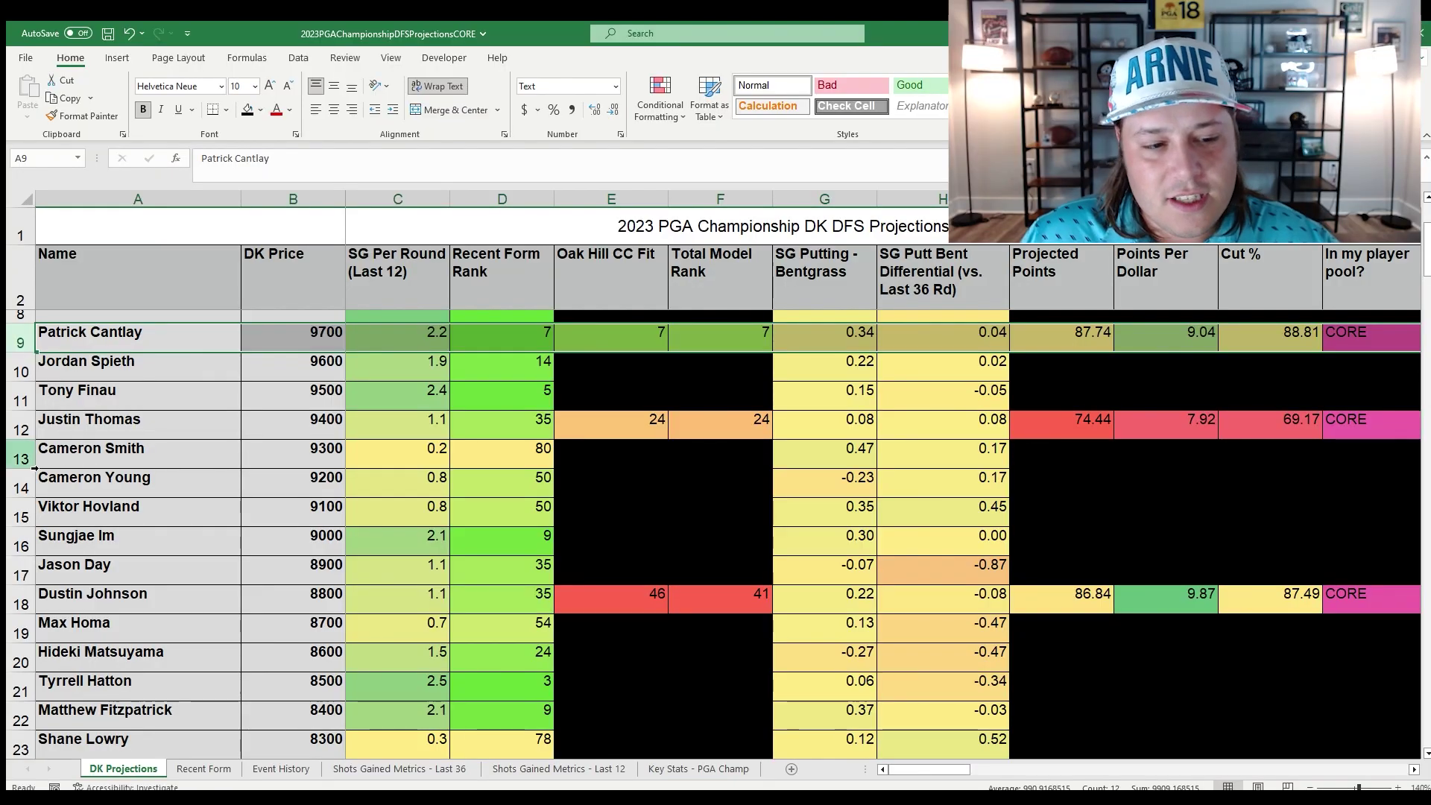
click(7, 437)
scroll(383, 479, down, 1)
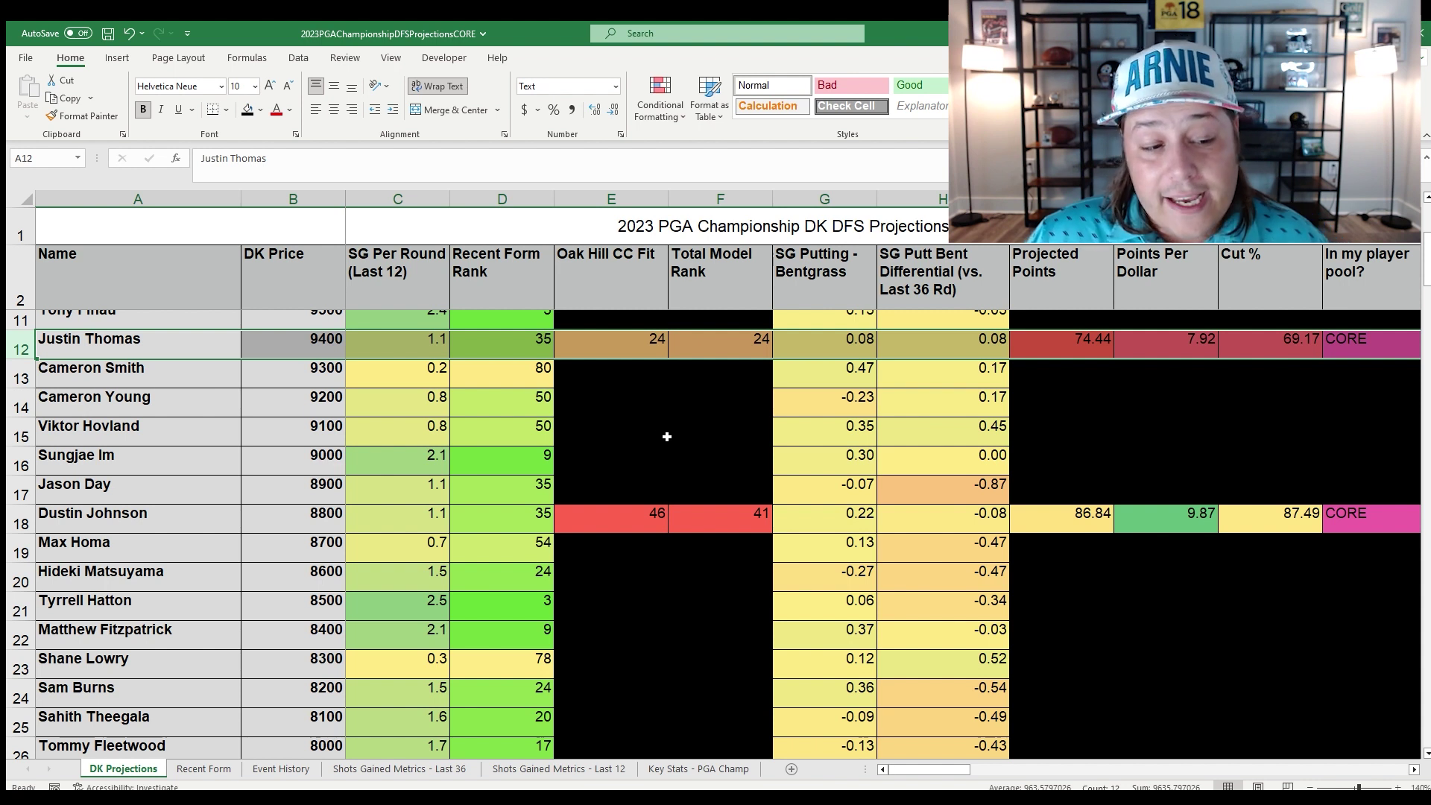
Examine Justin Thomas's strokes gained over the last 12 measured rounds, focusing on his SG OTT, SG APP and SG ARG values.
click(549, 768)
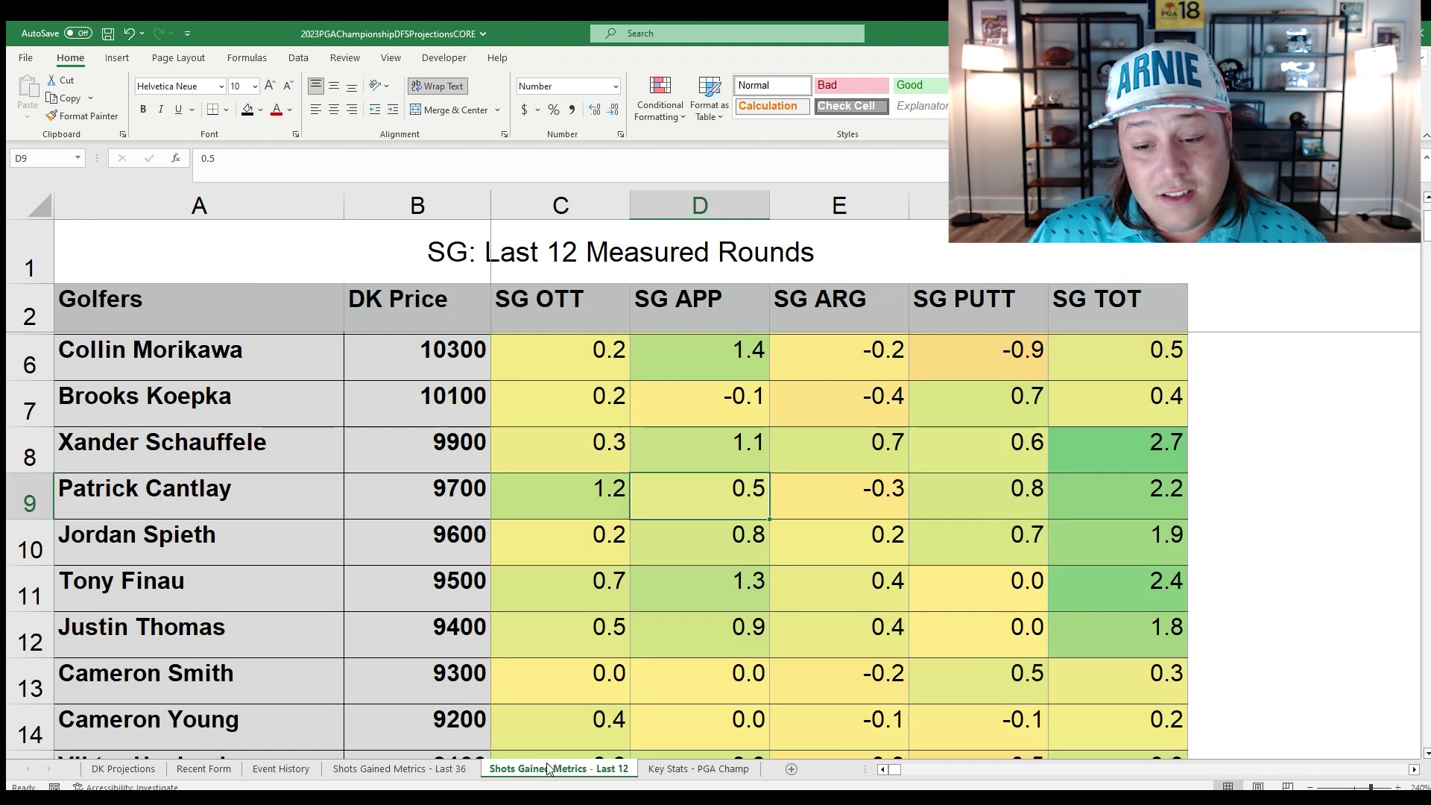
scroll(262, 553, down, 1)
click(30, 496)
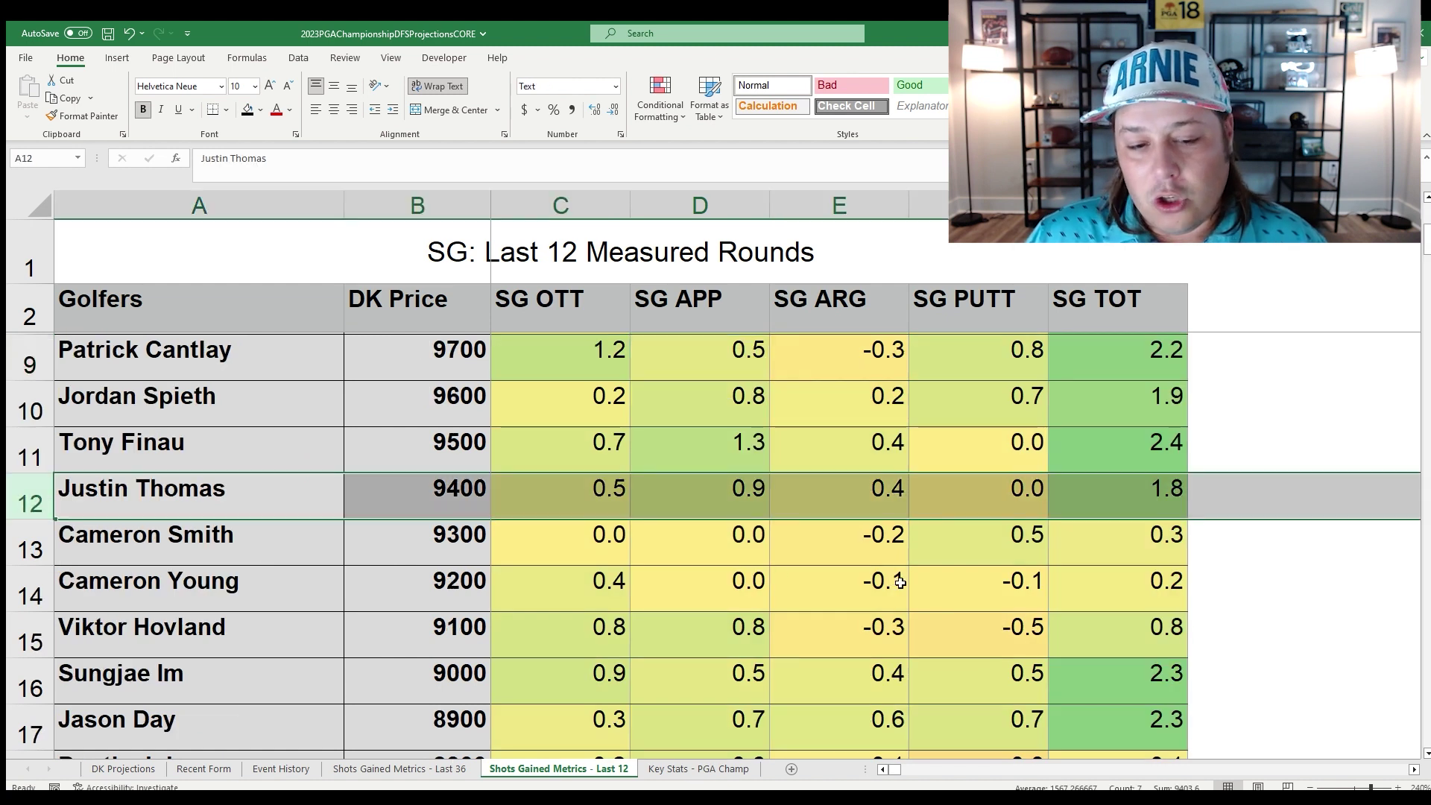
click(900, 582)
drag(586, 483, 881, 494)
click(853, 489)
drag(616, 486, 836, 493)
click(538, 488)
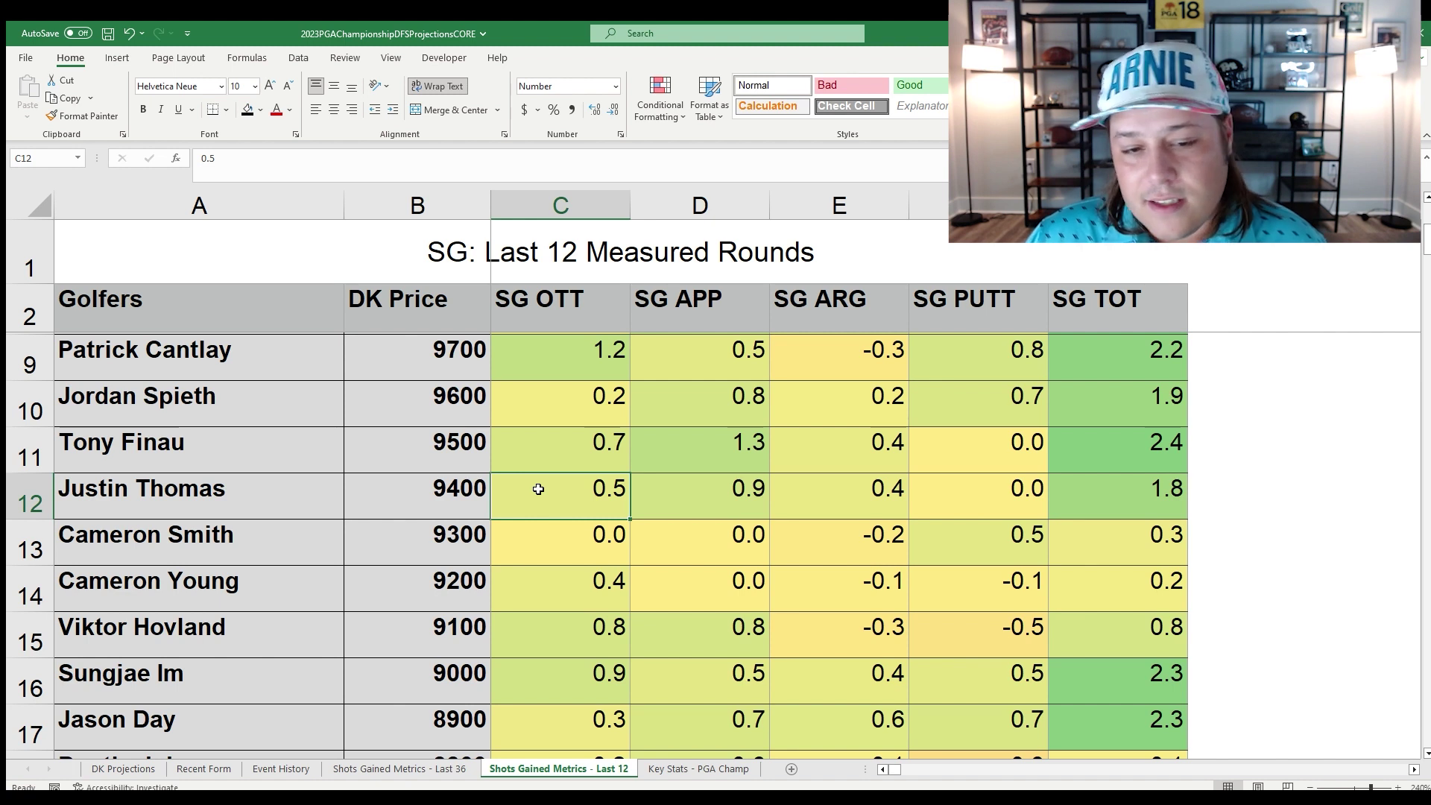
click(703, 491)
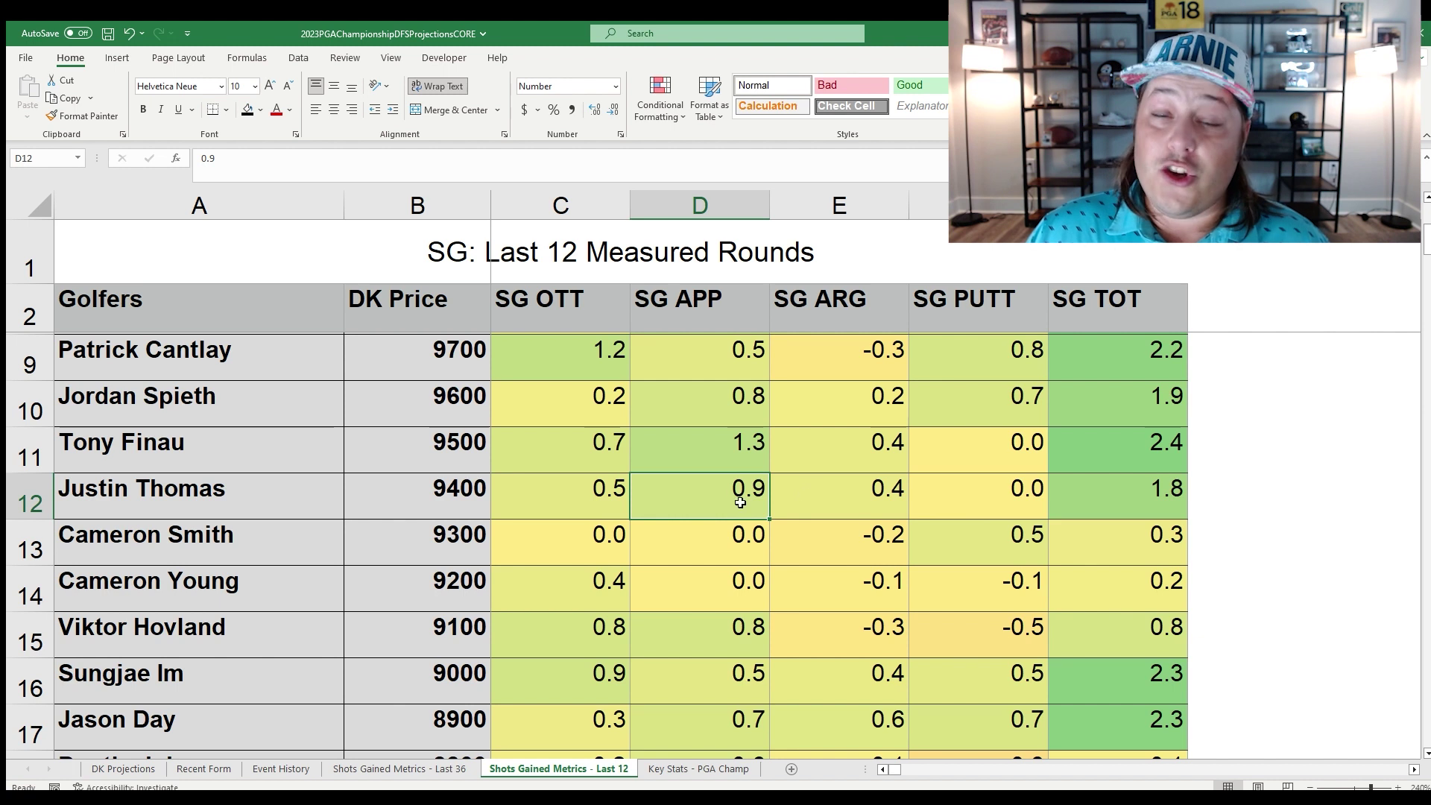
click(29, 499)
click(721, 505)
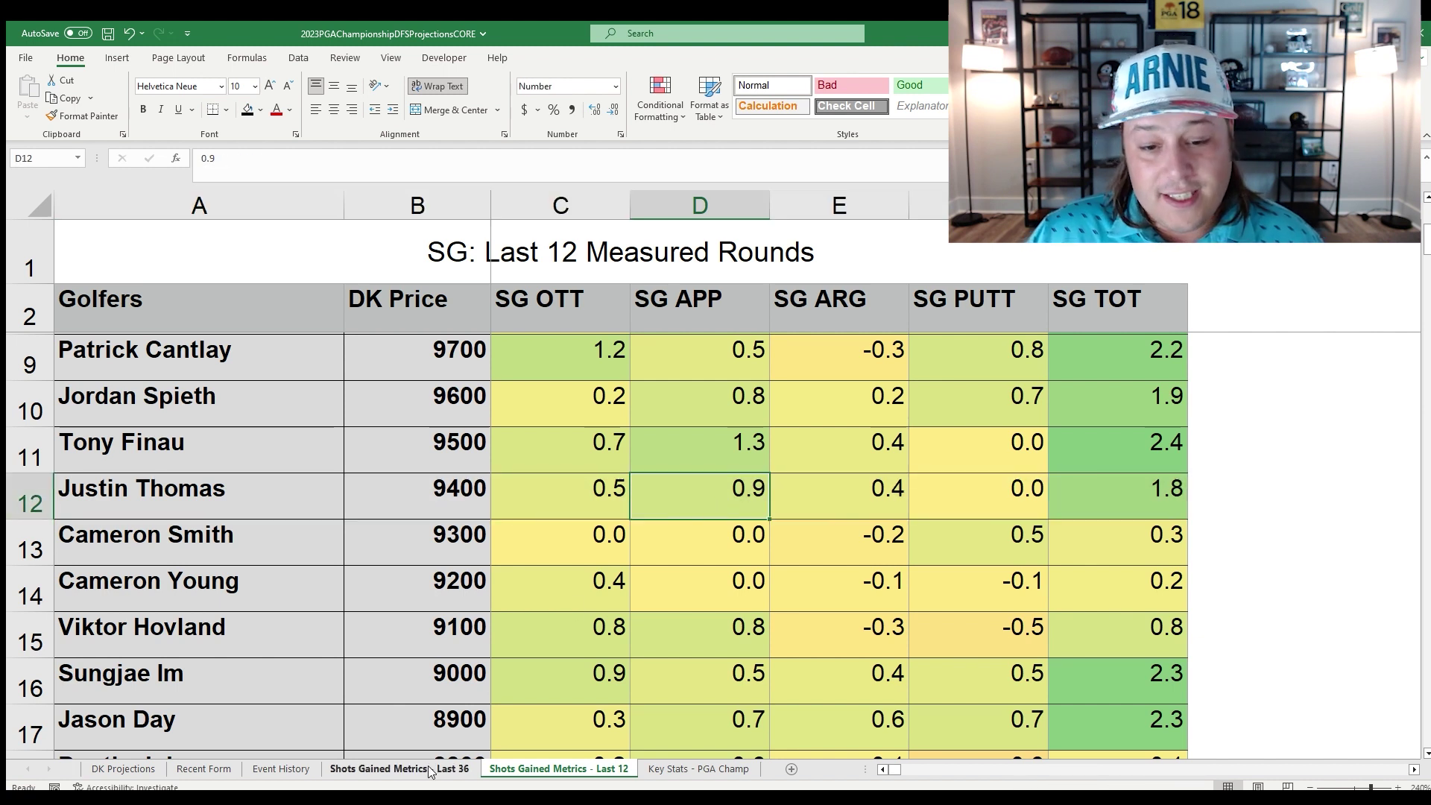
Check Justin Thomas's SG OTT, SG APP and SG ARG values over the last 36 measured rounds.
click(400, 768)
scroll(81, 599, down, 1)
click(28, 495)
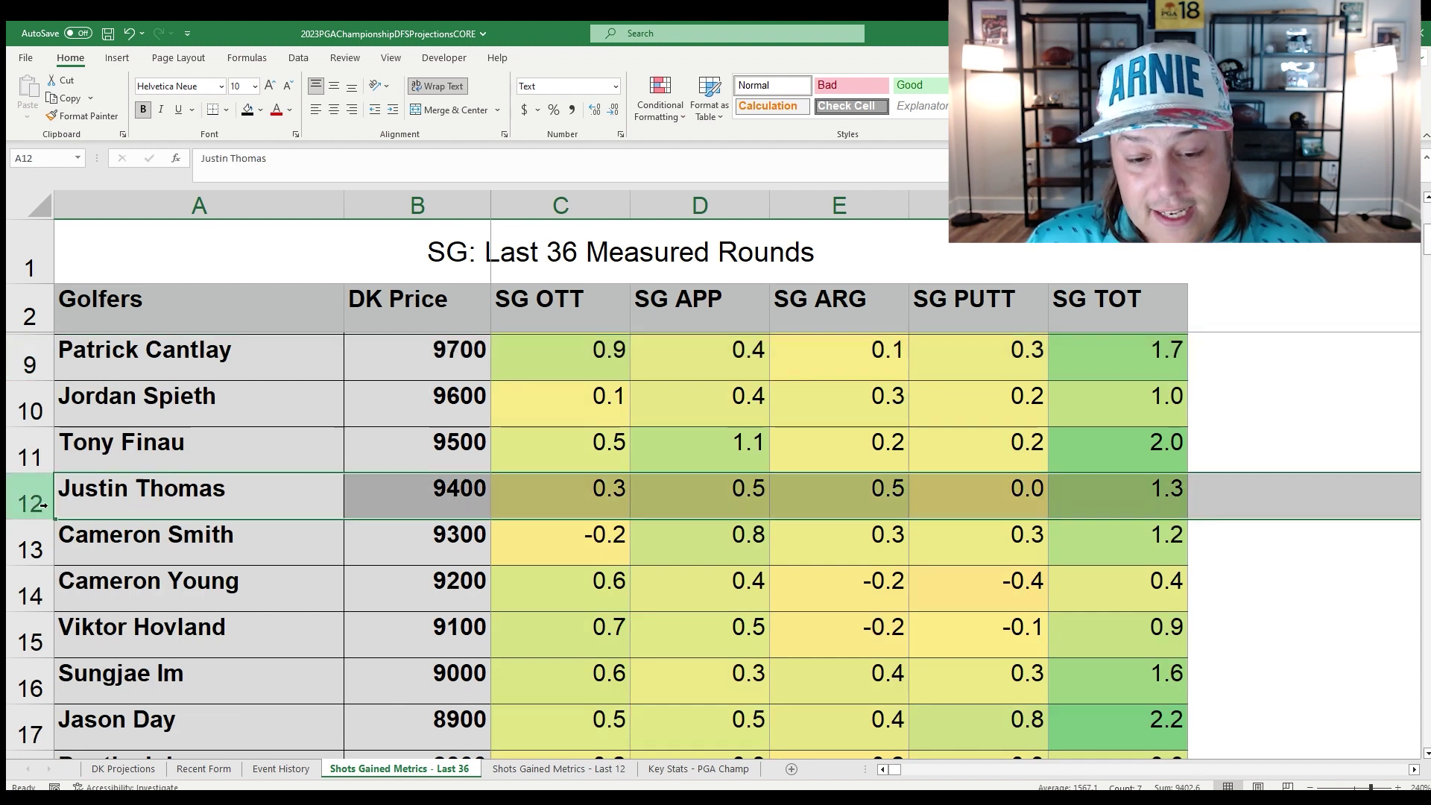
click(729, 495)
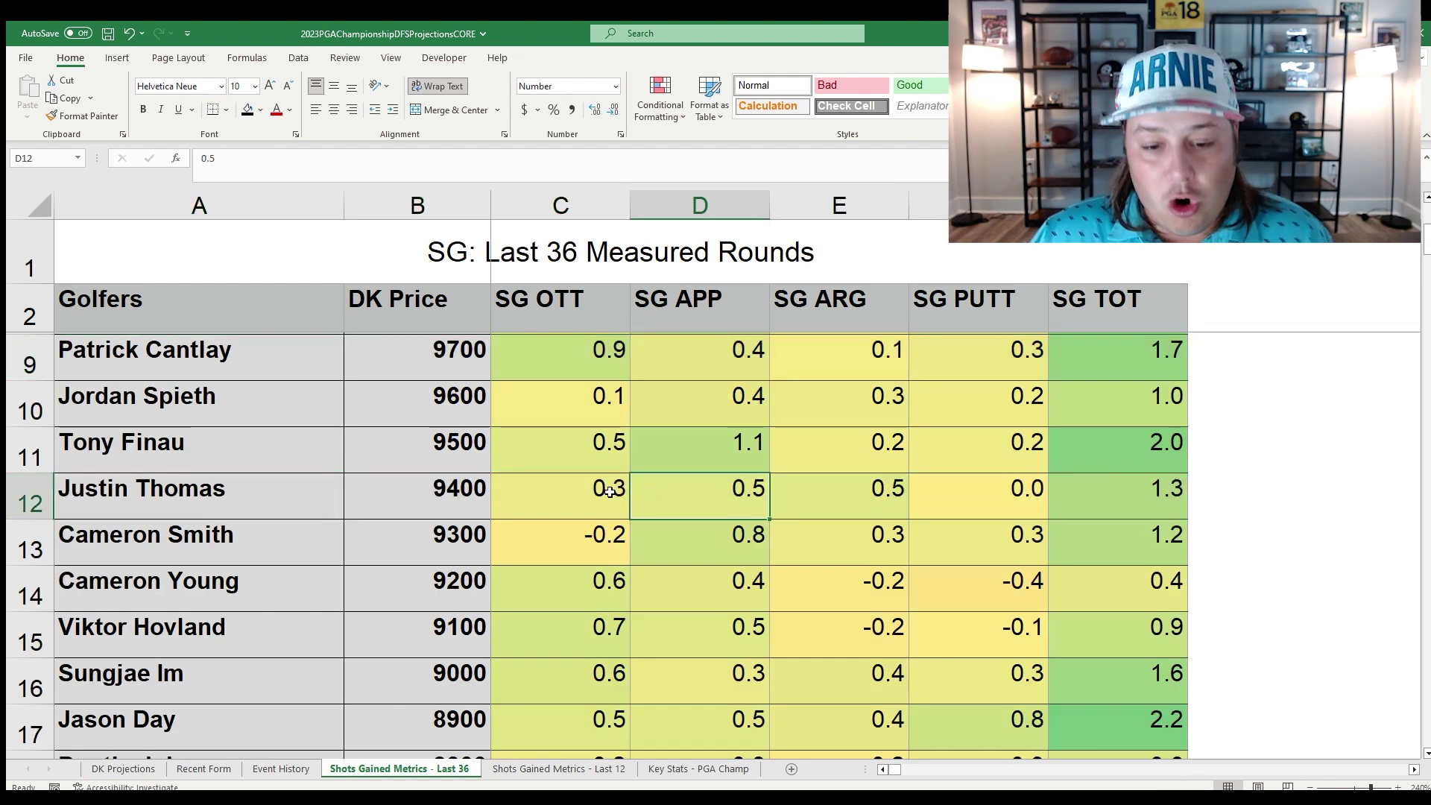
drag(611, 492, 849, 489)
Return to the last 12 measured rounds and go through Justin Thomas's SG OTT, APP, ARG and PUTT values.
click(559, 769)
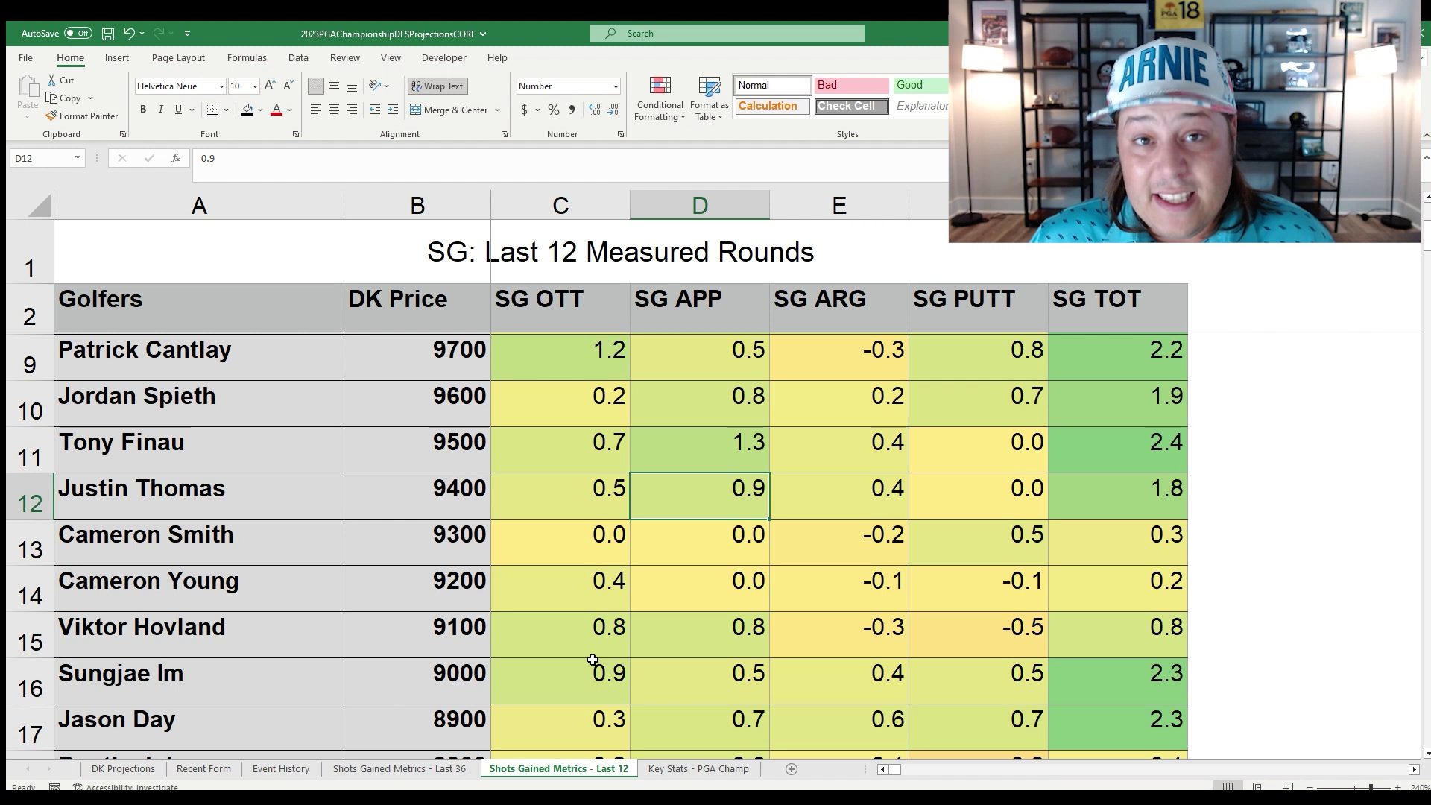
click(33, 500)
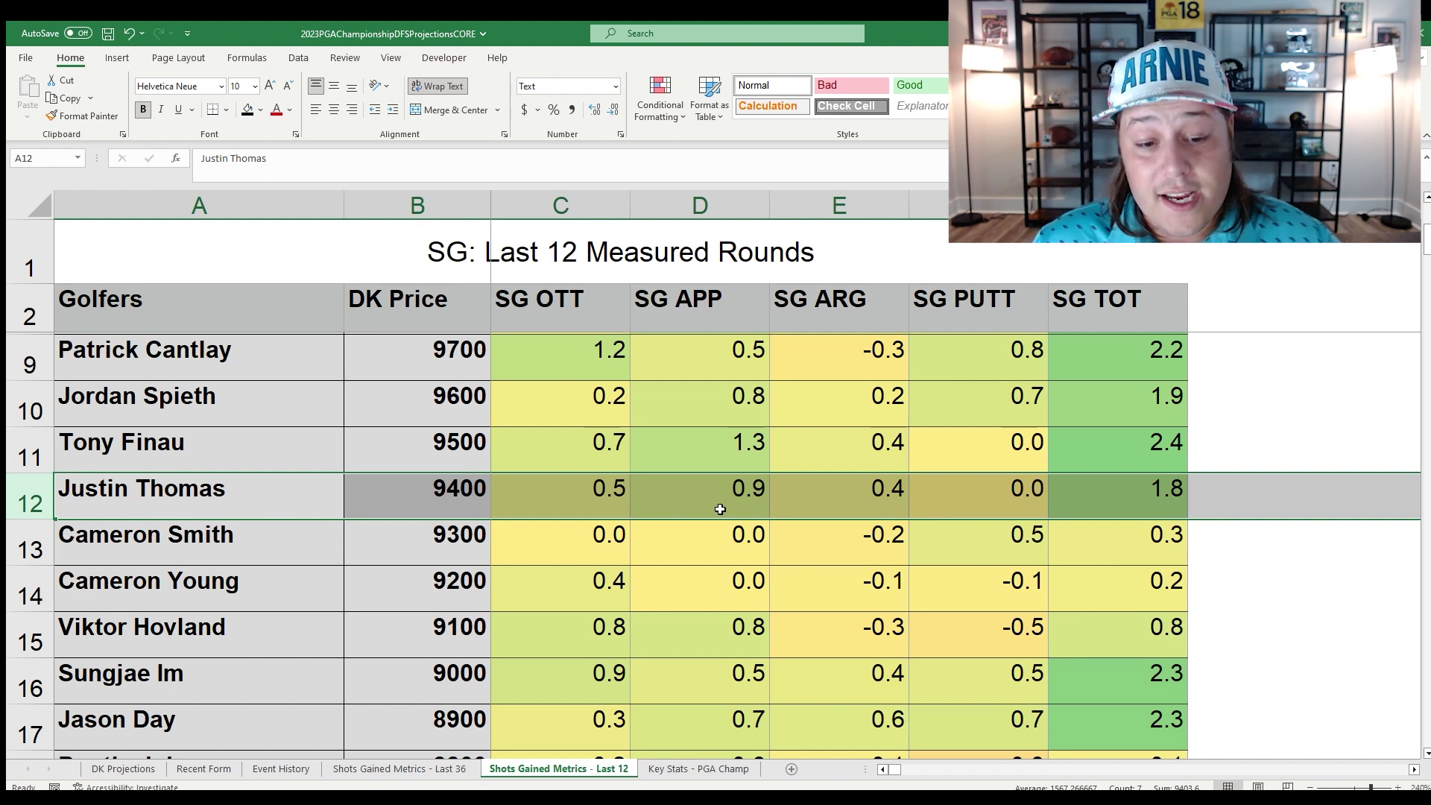
click(569, 503)
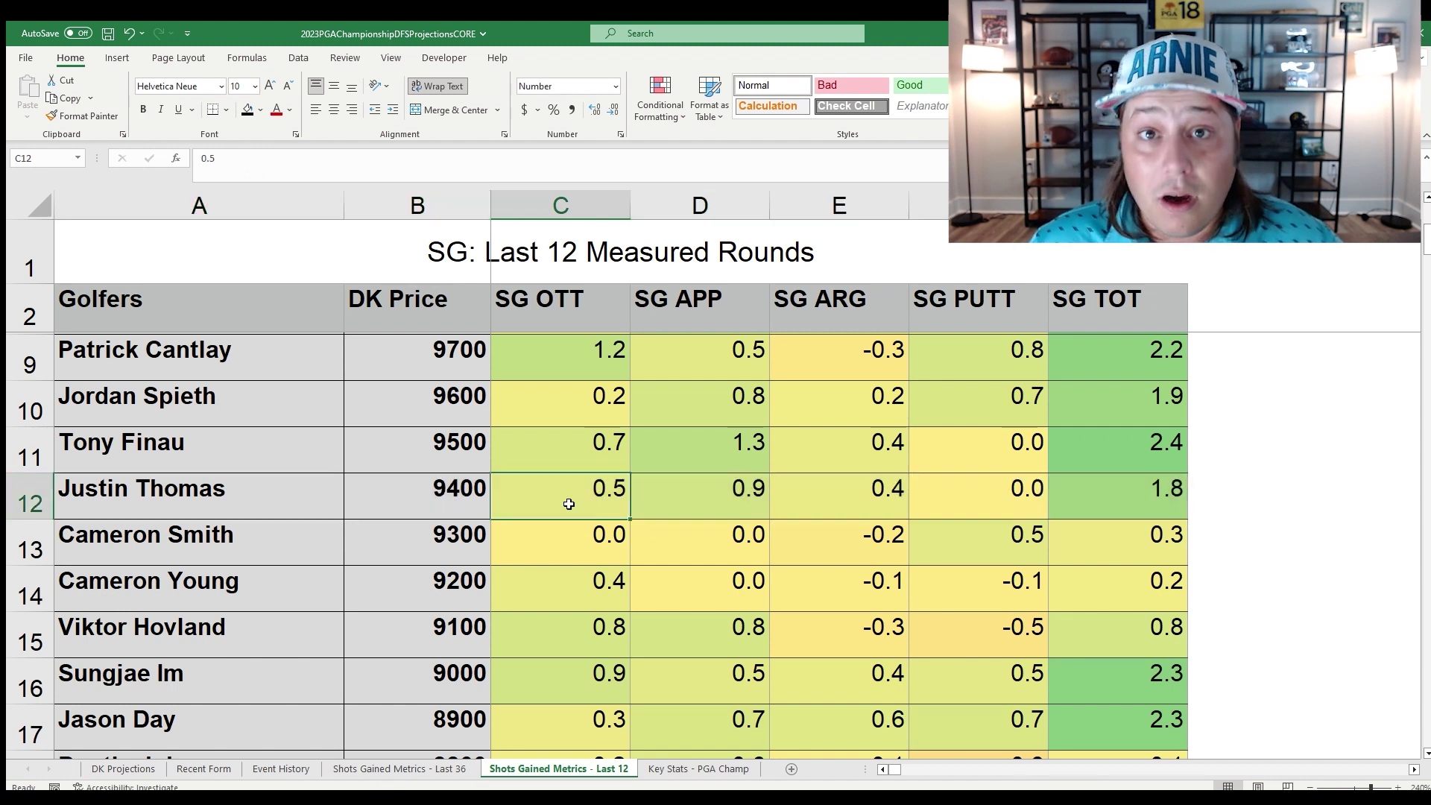
drag(680, 504, 593, 505)
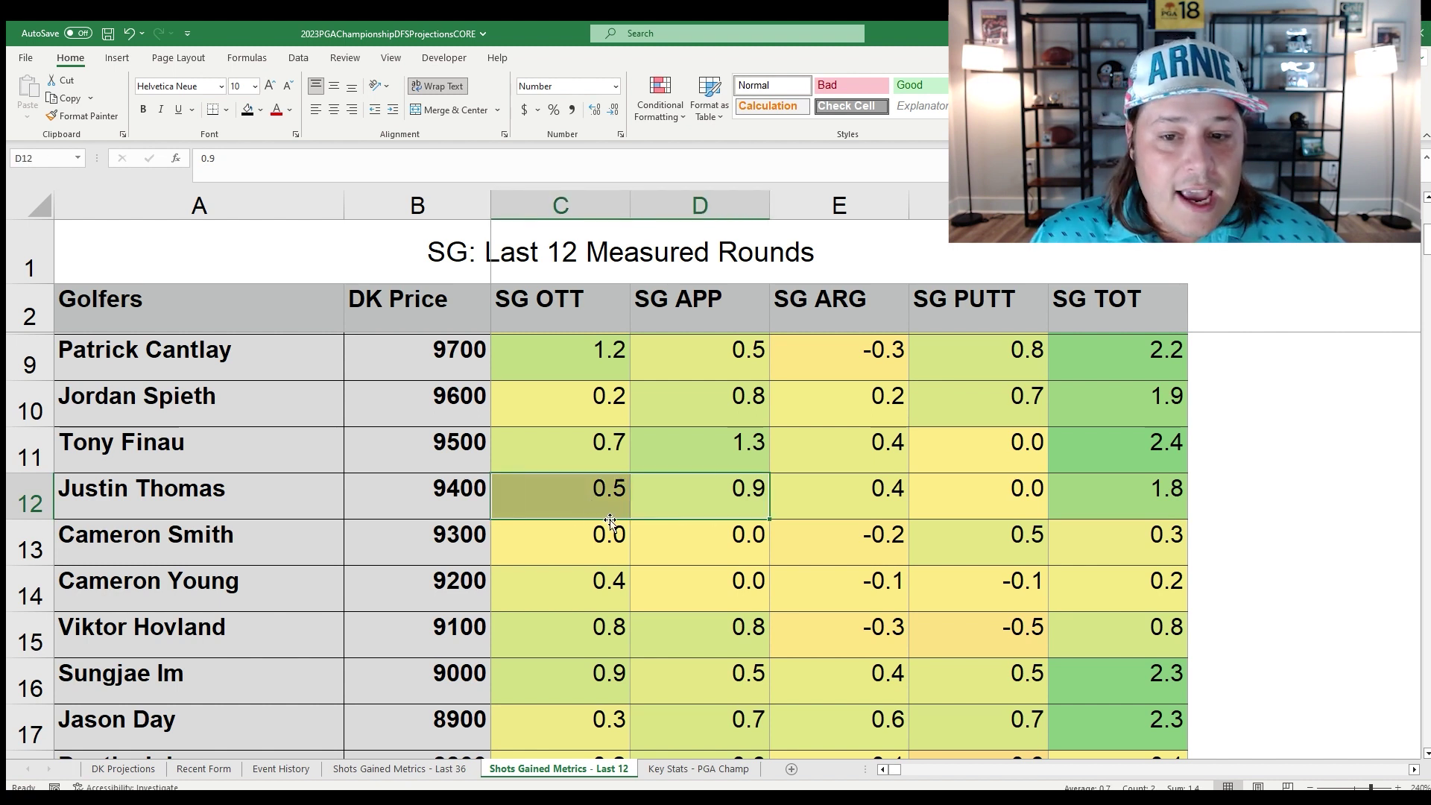
click(879, 496)
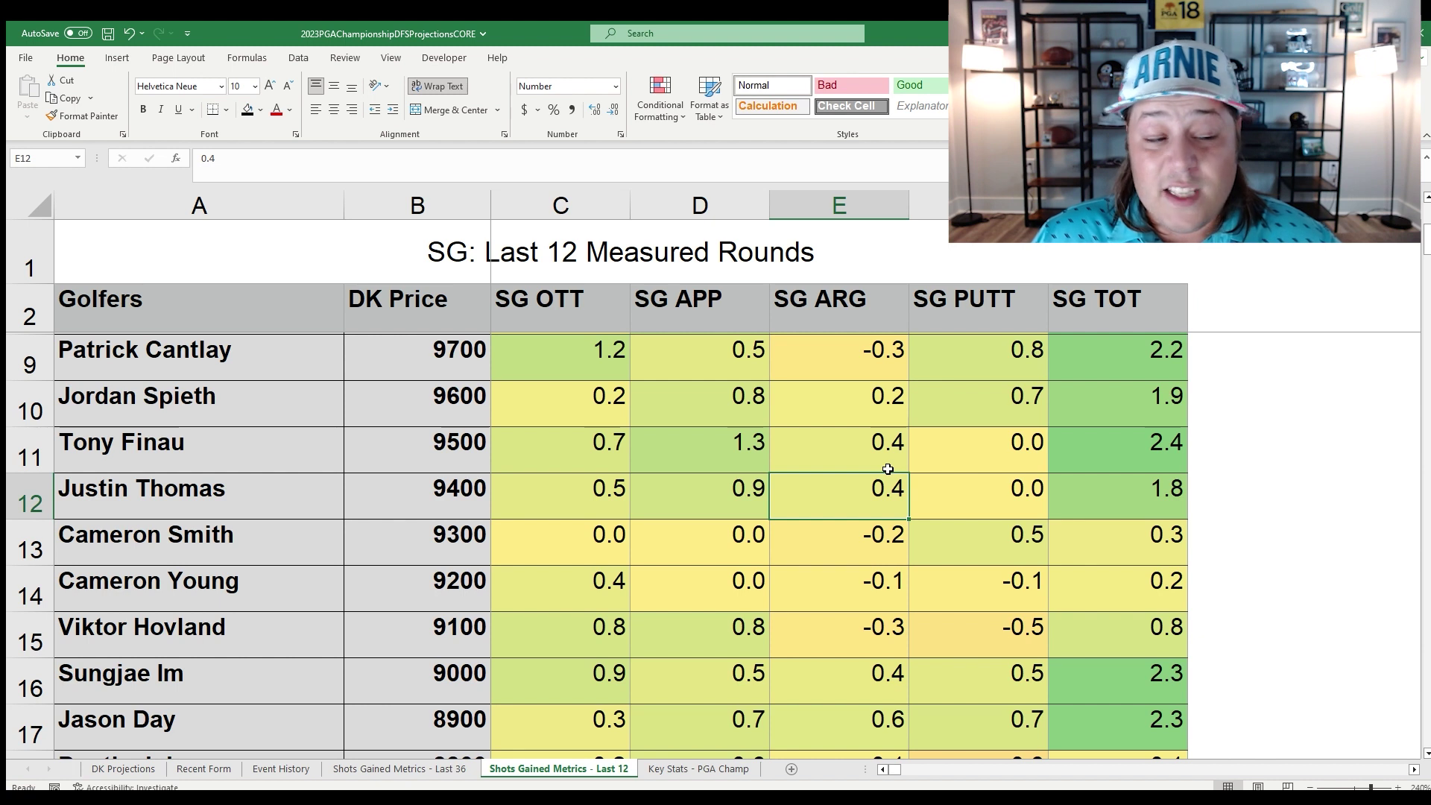
click(966, 481)
click(35, 506)
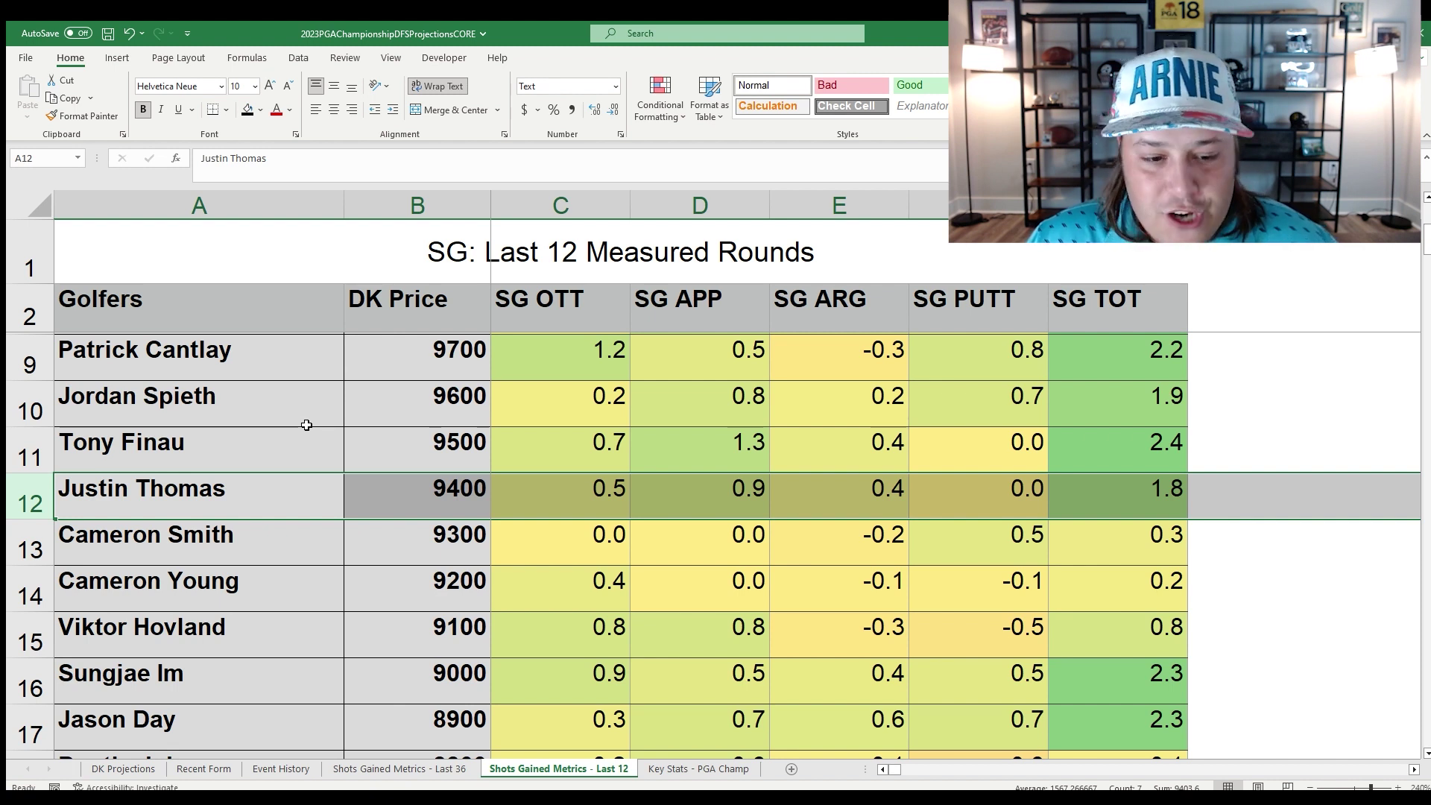
Return to the DK Projections sheet and compare Justin Thomas's row with those of Cameron Young, Viktor Hovland and Sungjae Im.
click(124, 768)
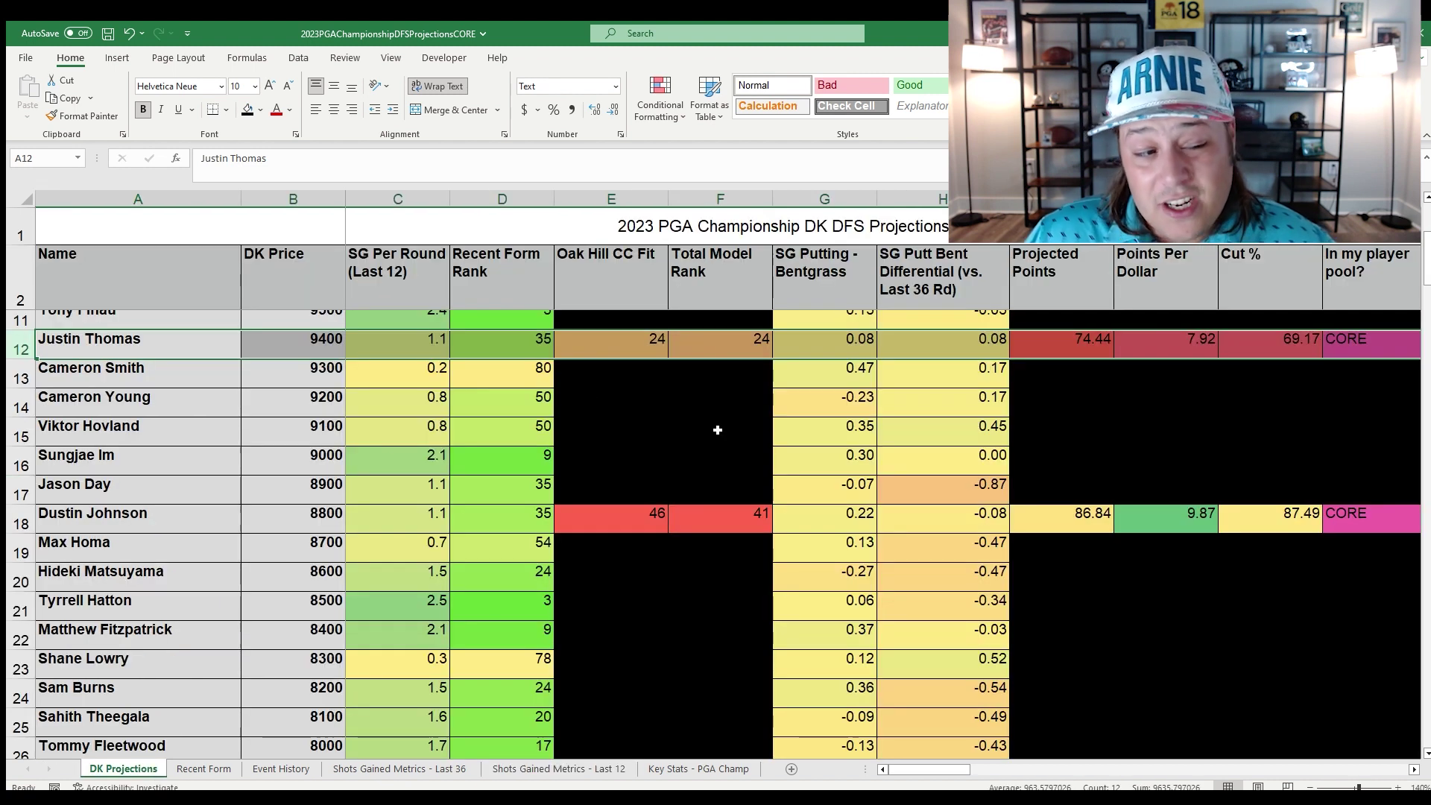
click(717, 430)
click(54, 351)
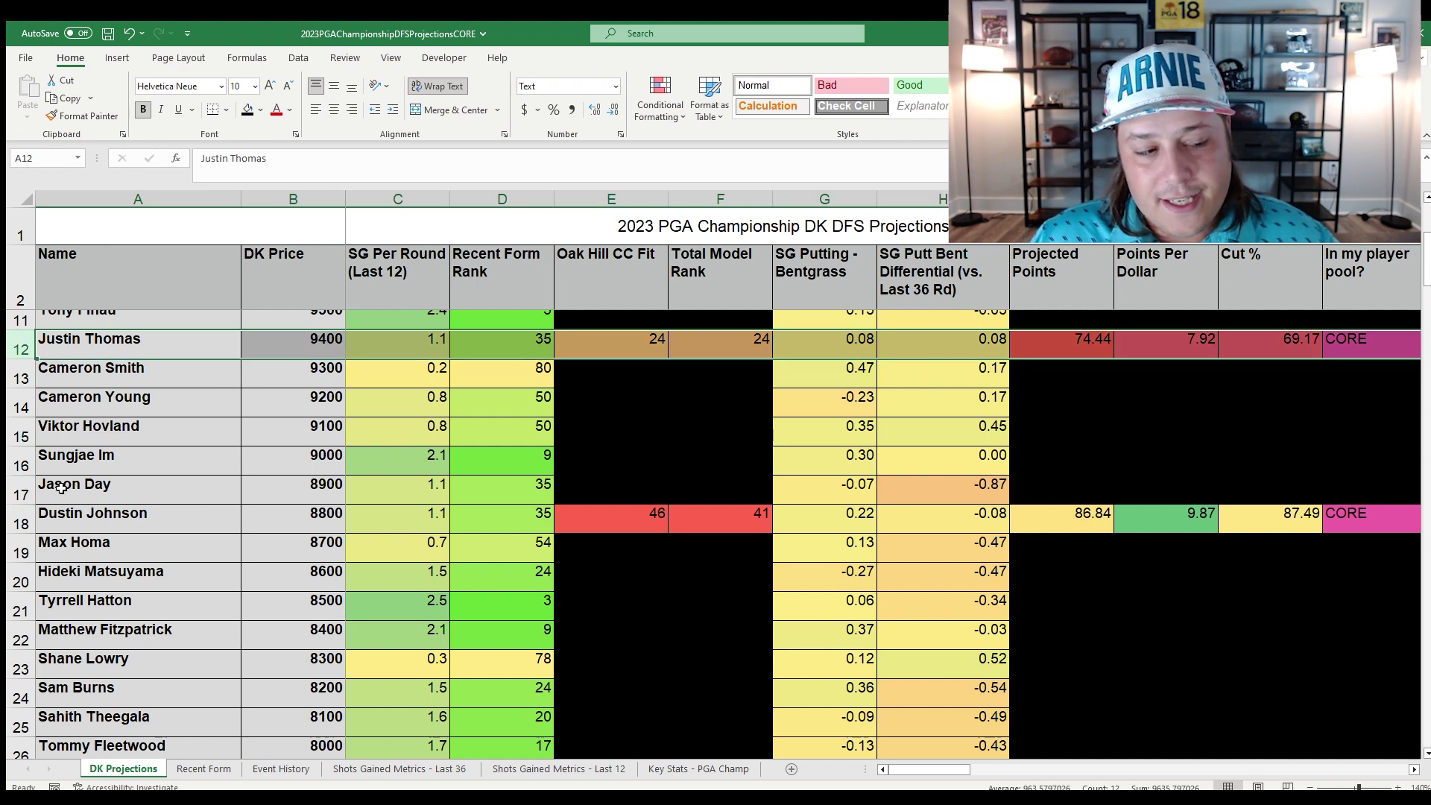
click(16, 411)
click(17, 437)
click(13, 465)
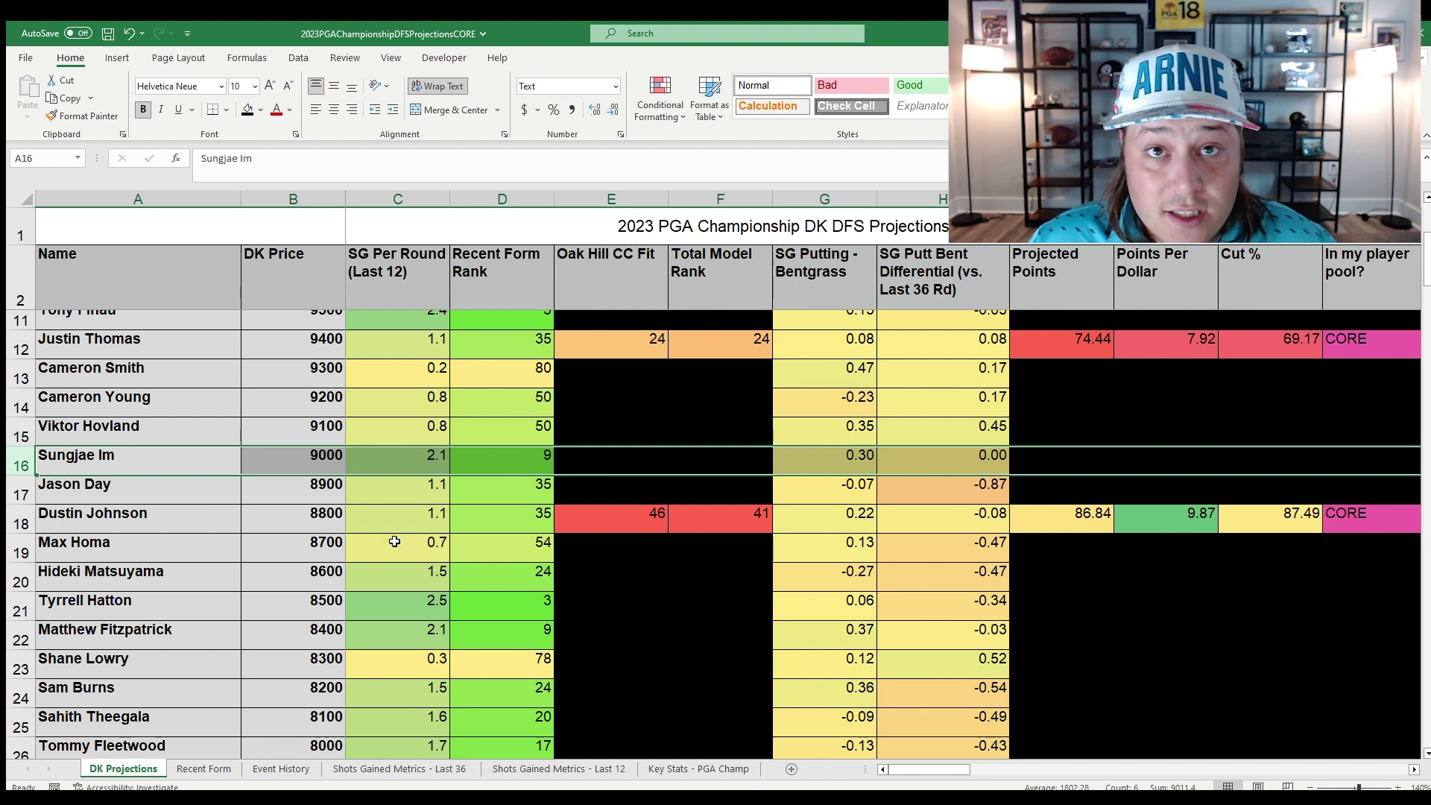
click(18, 350)
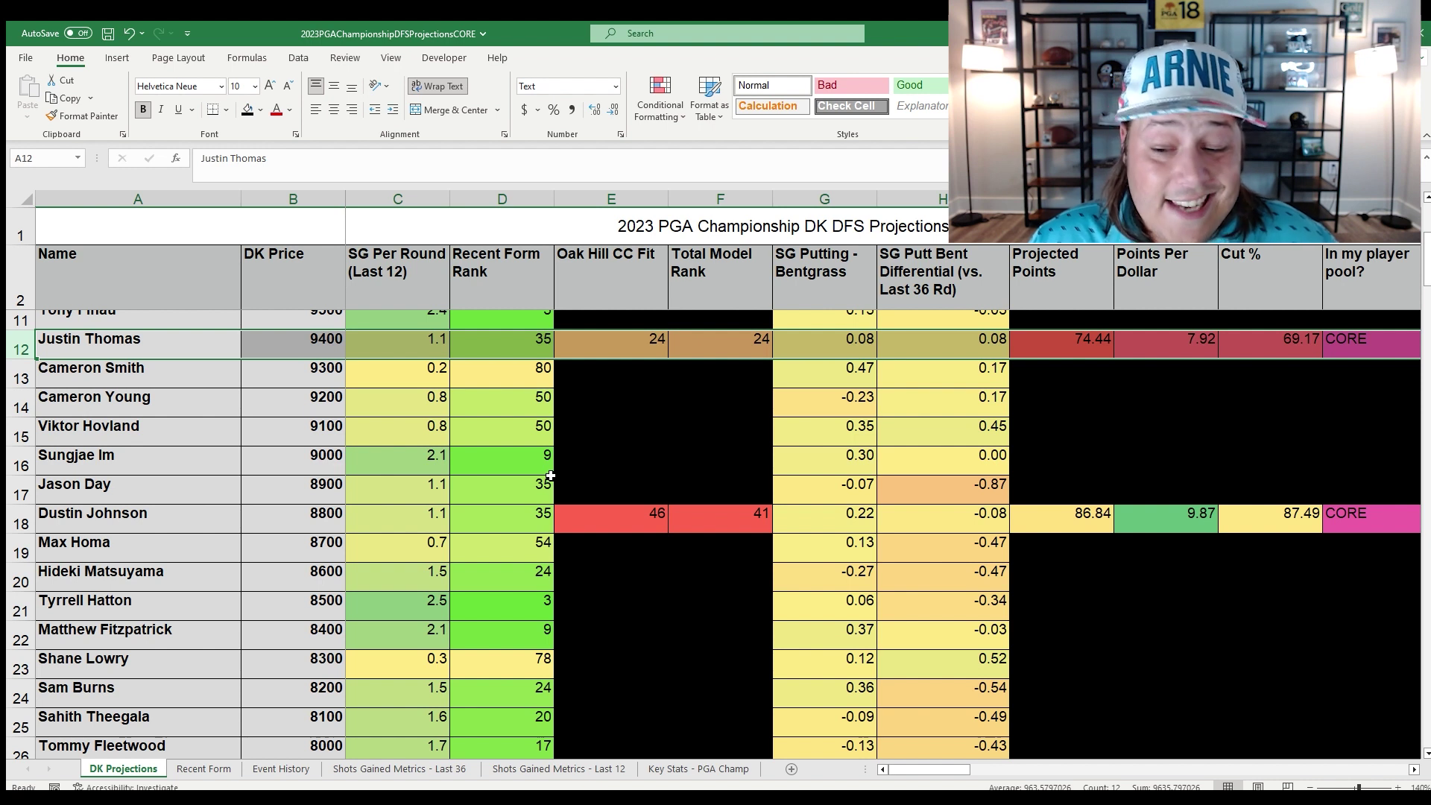
click(1122, 382)
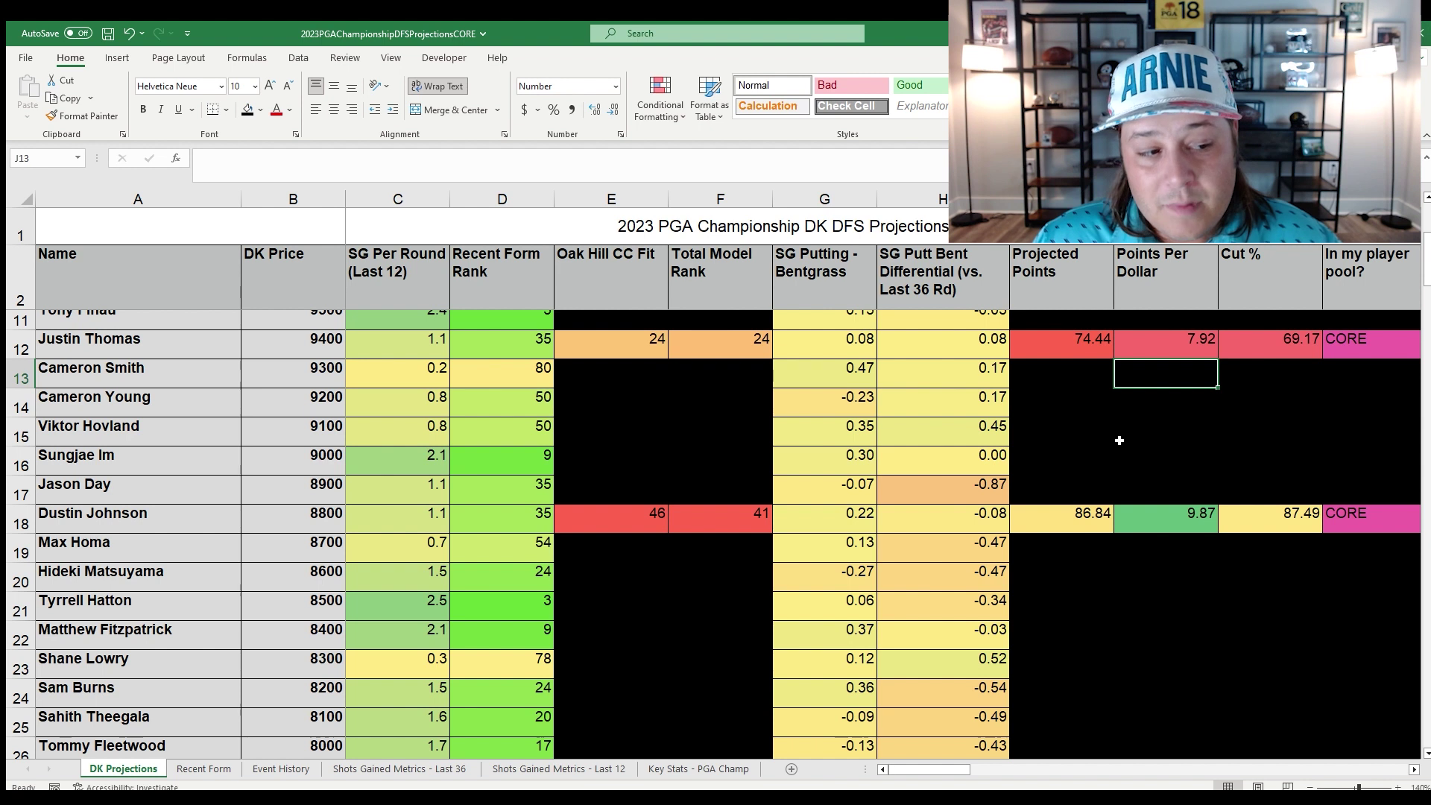
Review Dustin Johnson's full row on the DK Projections sheet, including his SG Putting - Bentgrass value.
scroll(1081, 454, down, 2)
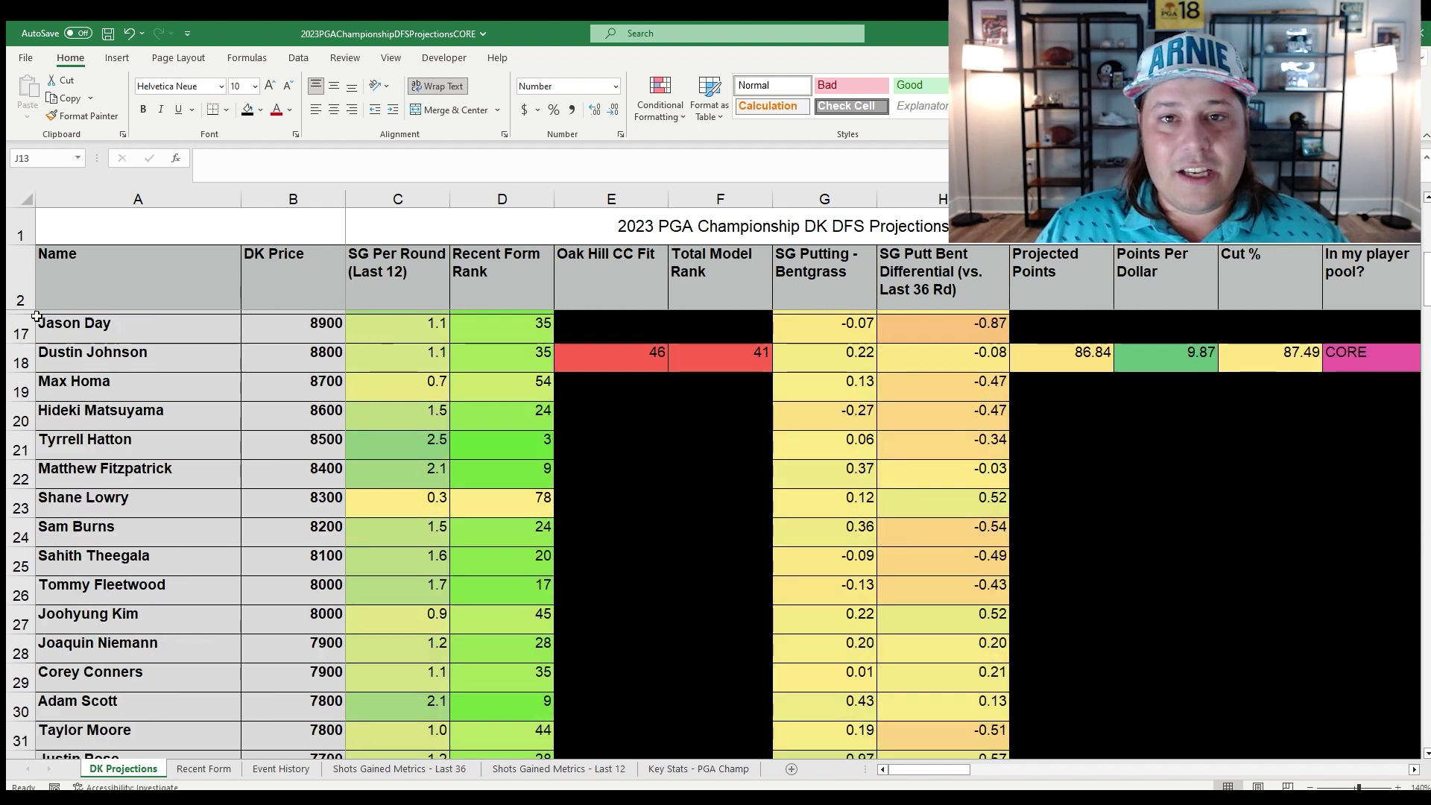
click(9, 360)
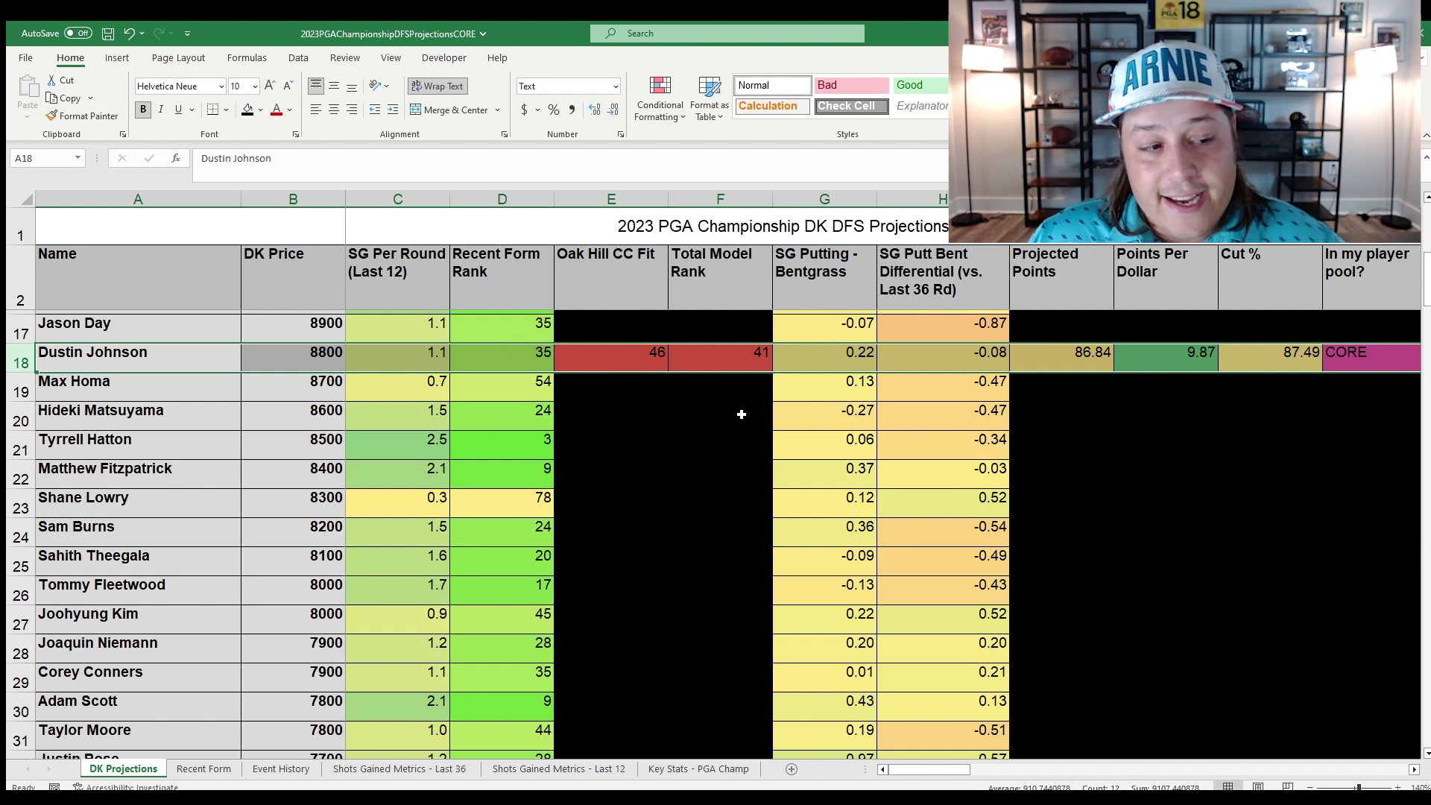
click(689, 417)
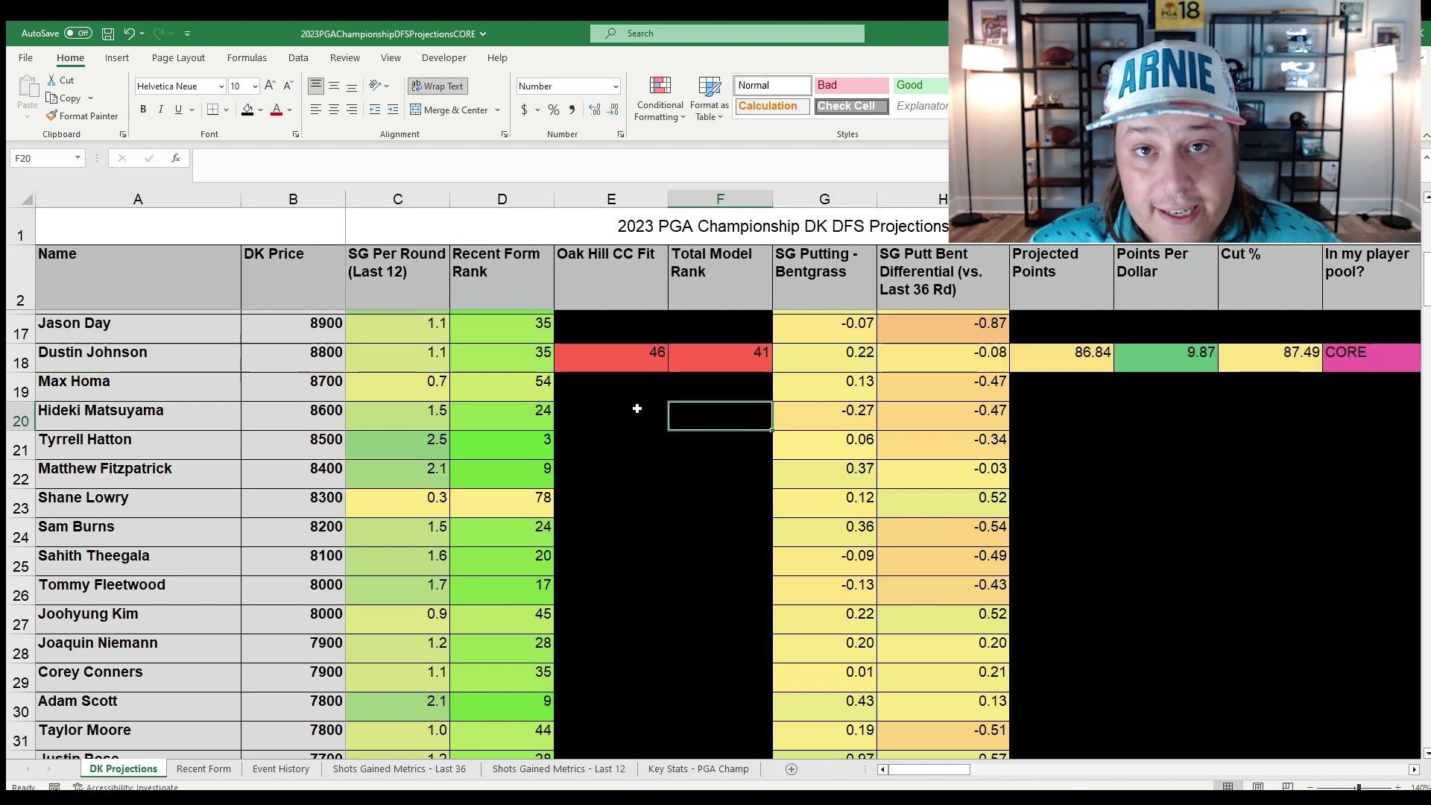
click(24, 363)
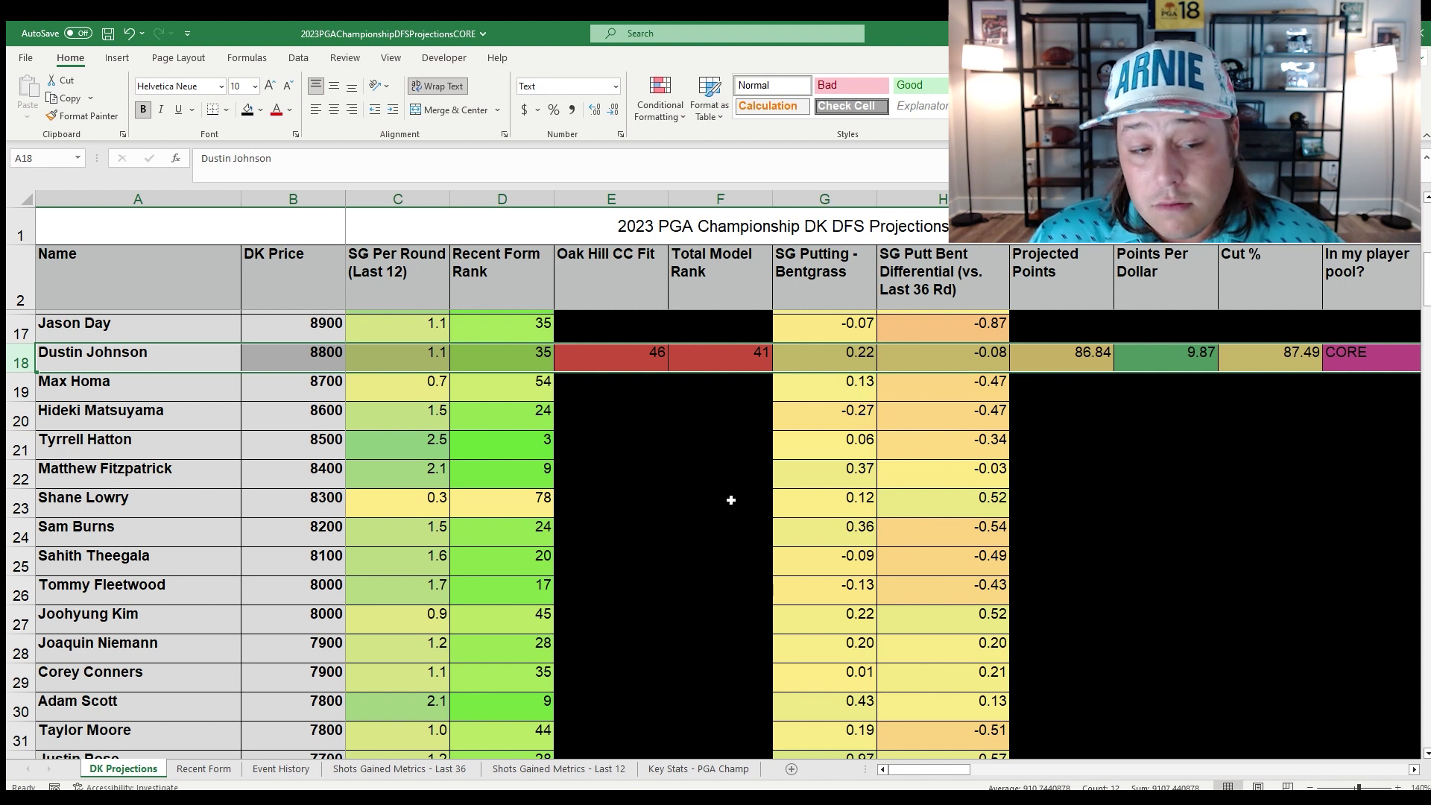
click(682, 443)
click(78, 348)
key(shift+space)
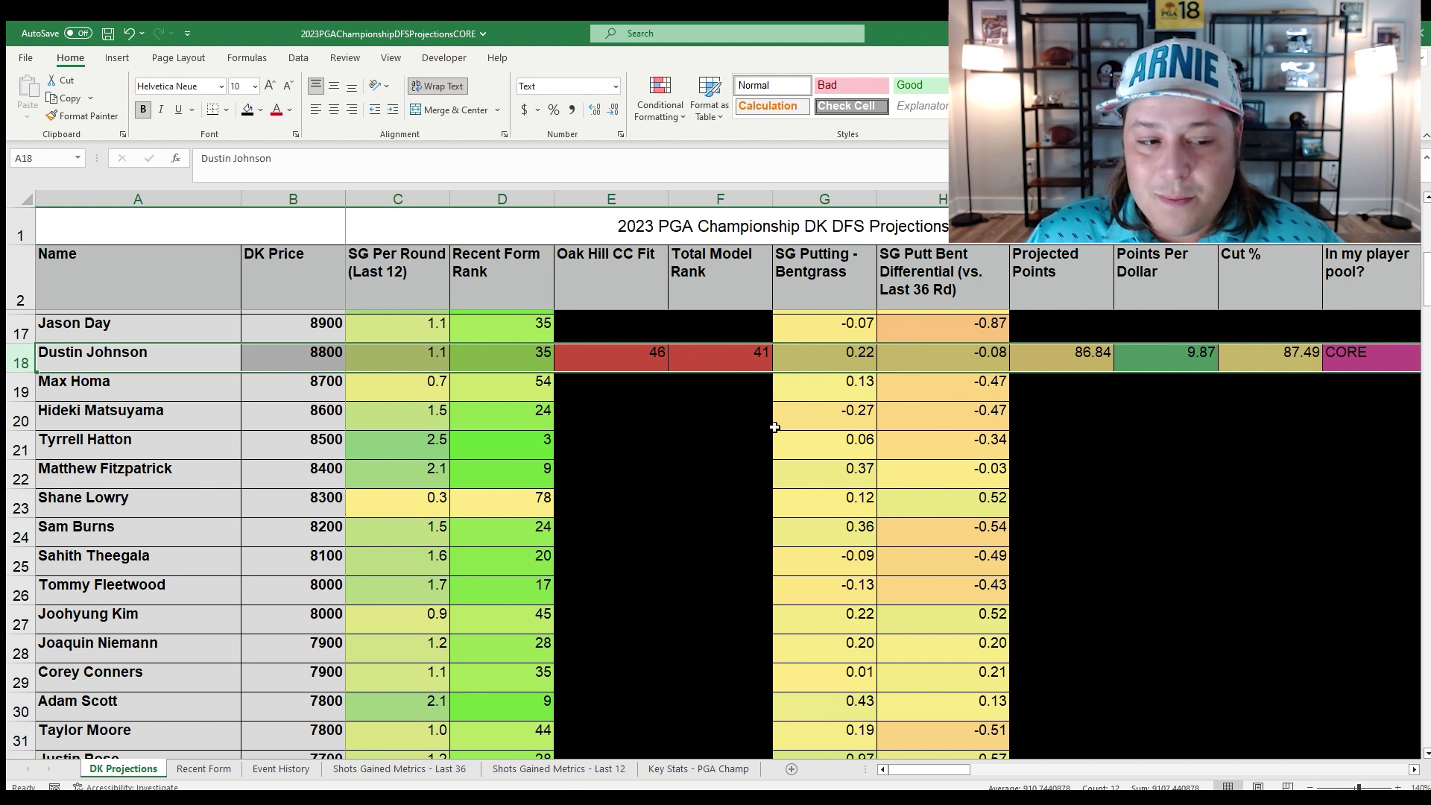
click(841, 360)
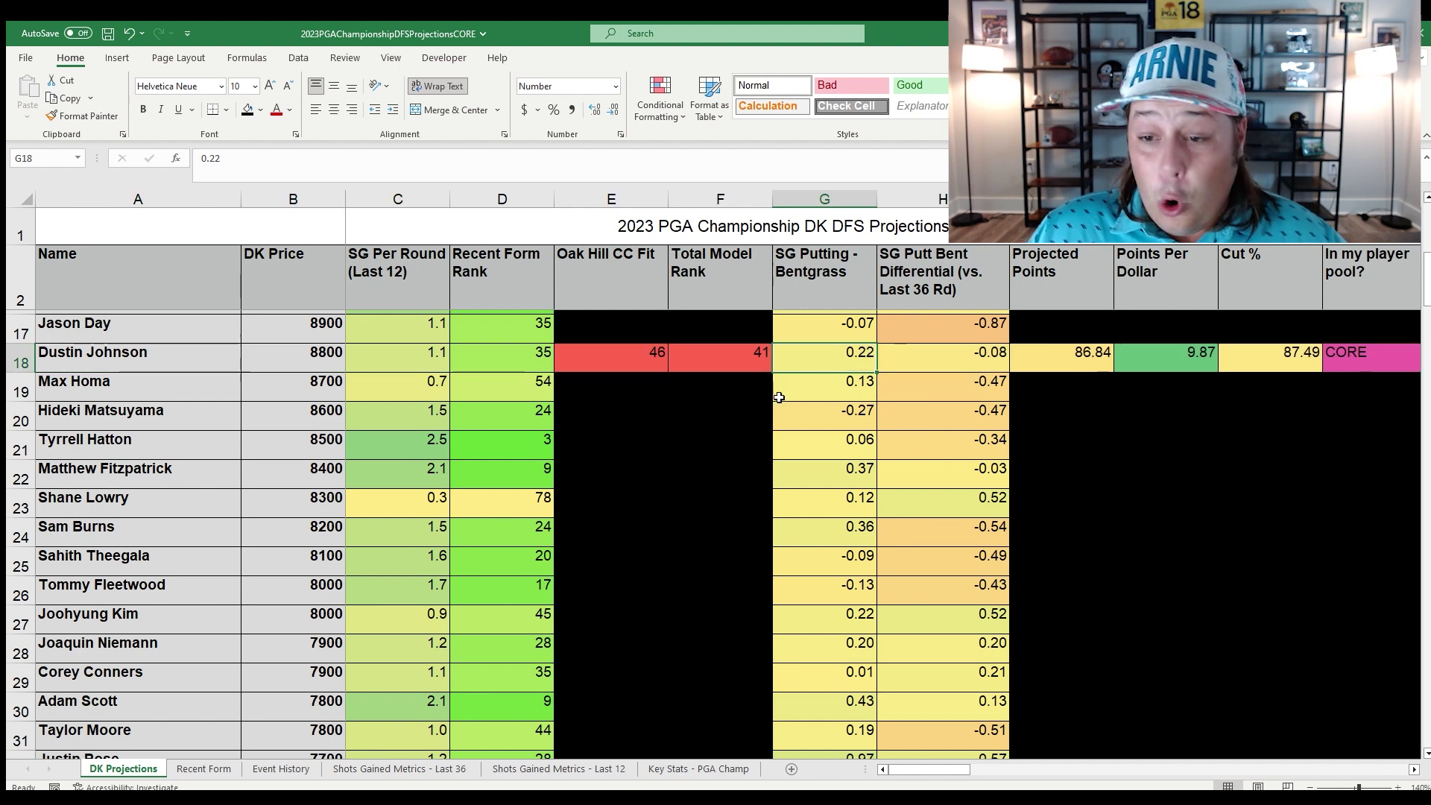
click(20, 361)
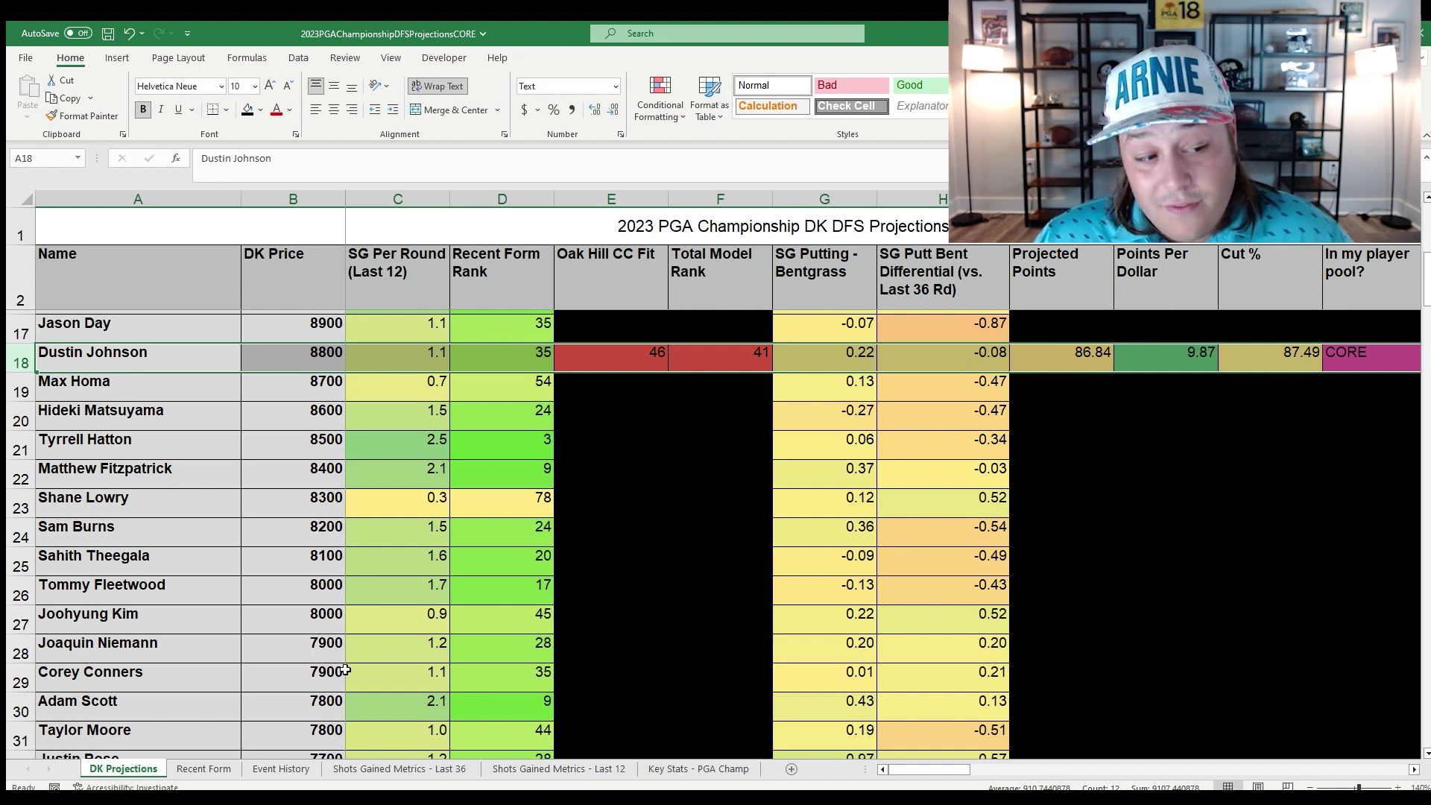
Go through Dustin Johnson's results year by year from 2022 backwards on the Event History sheet and return to DK Projections.
click(194, 763)
click(277, 766)
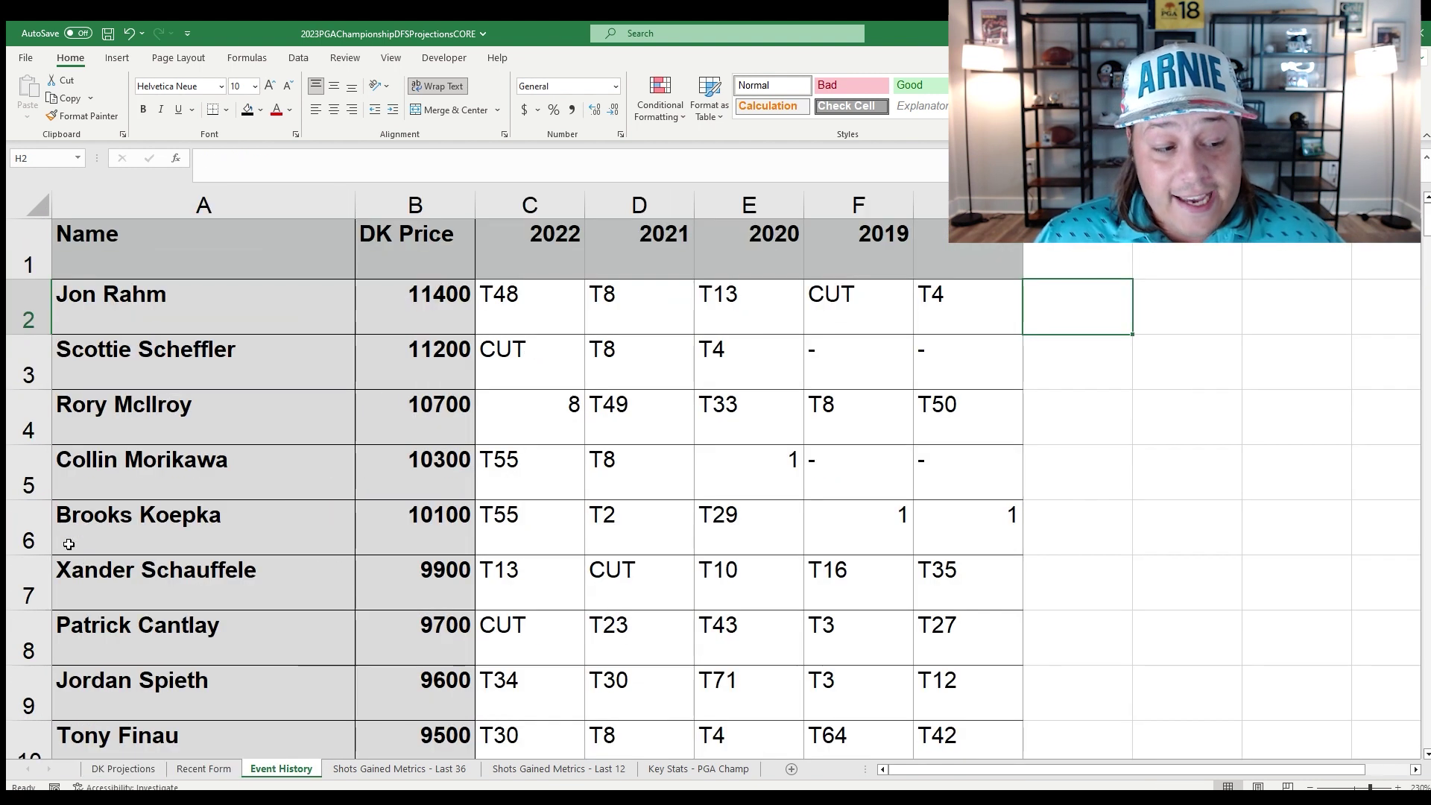
scroll(56, 571, down, 1)
scroll(56, 571, down, 3)
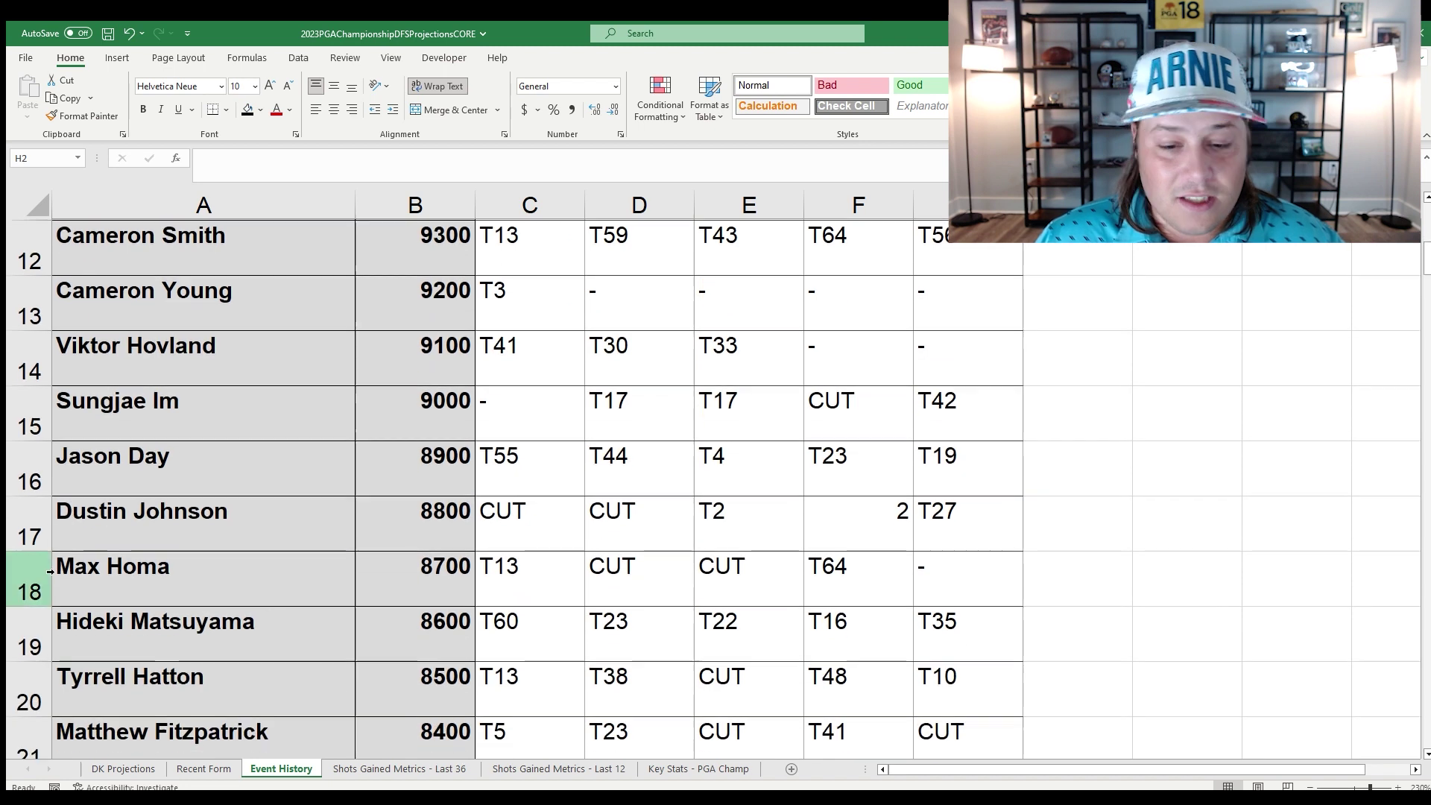
click(50, 539)
scroll(496, 523, down, 1)
click(568, 433)
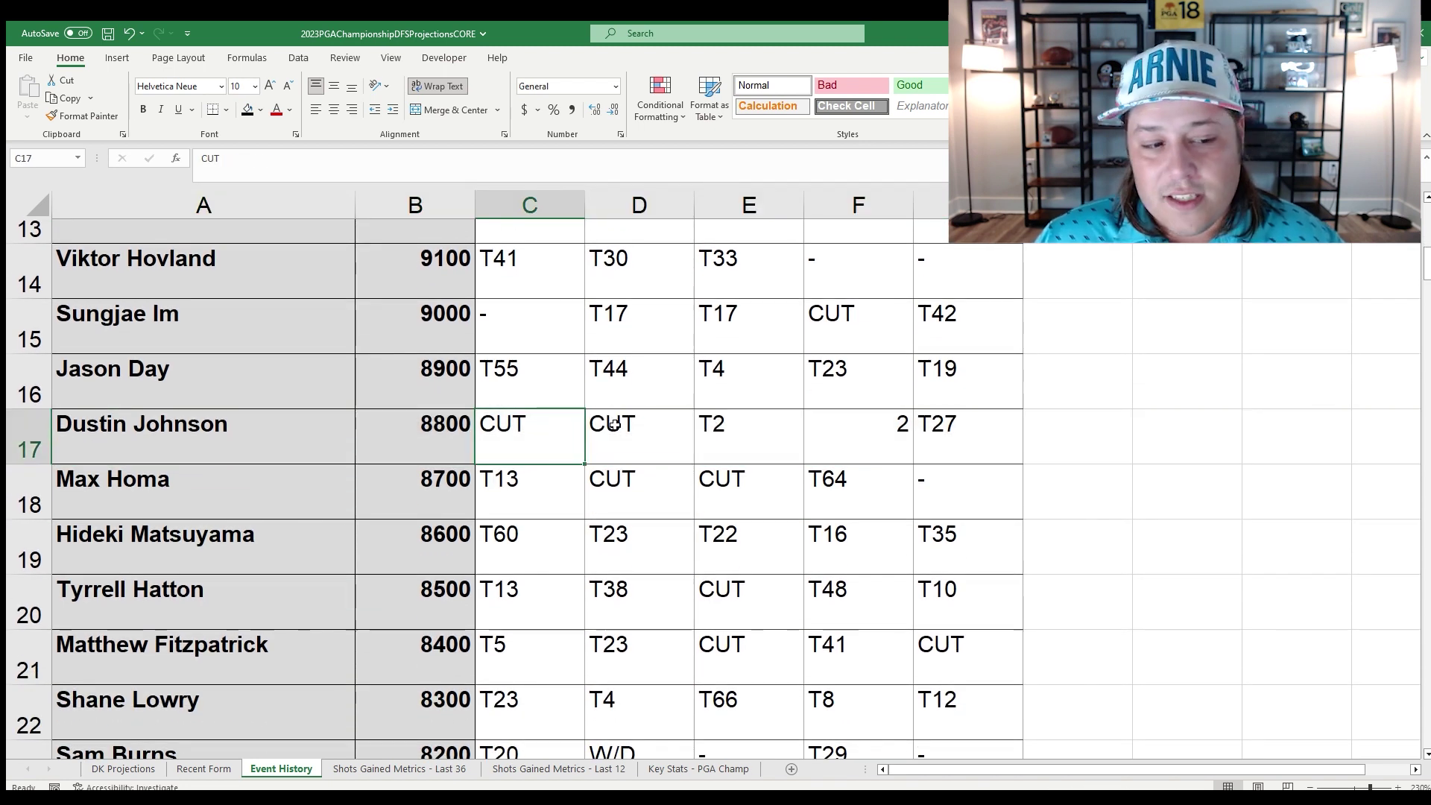
click(613, 423)
click(721, 425)
click(906, 429)
click(954, 432)
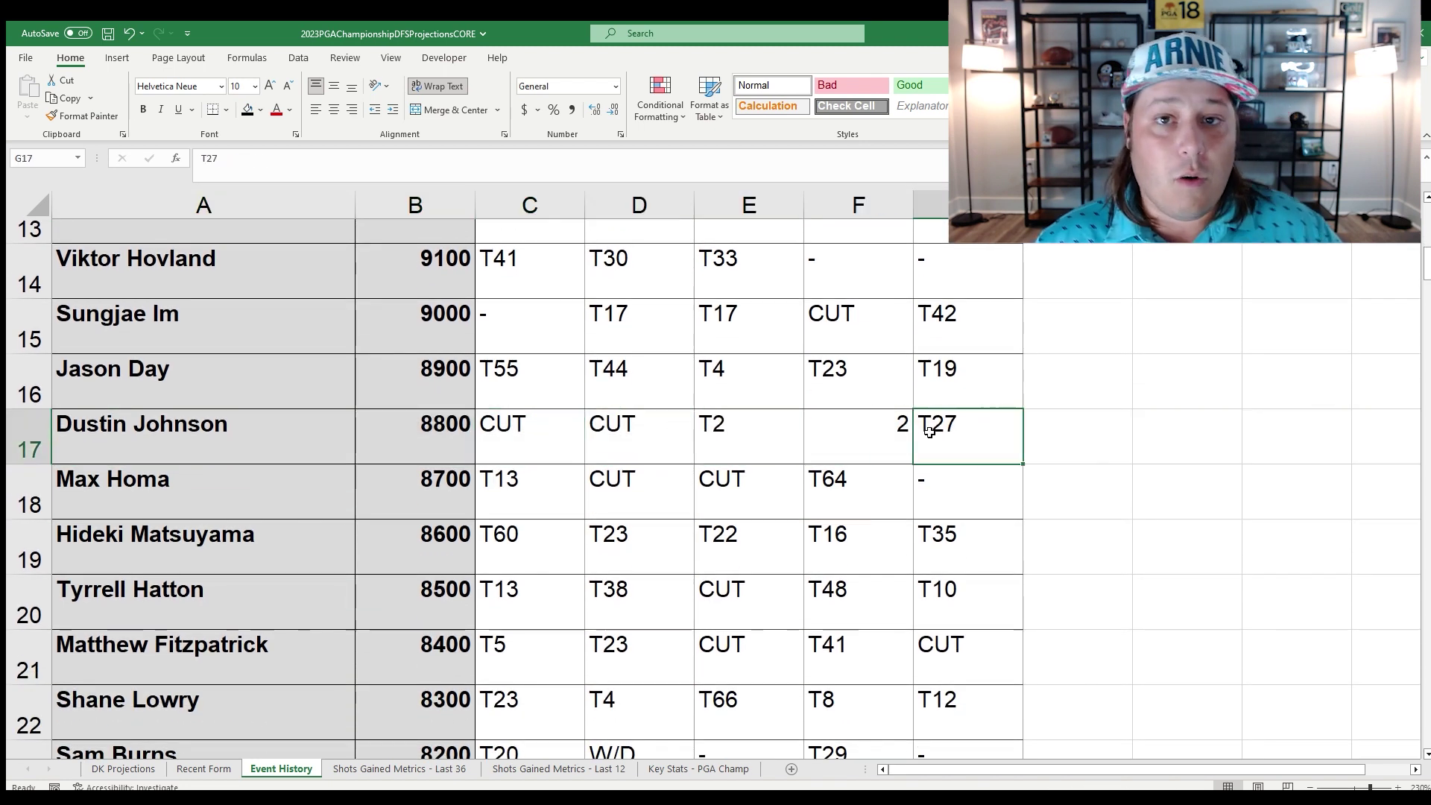
click(94, 766)
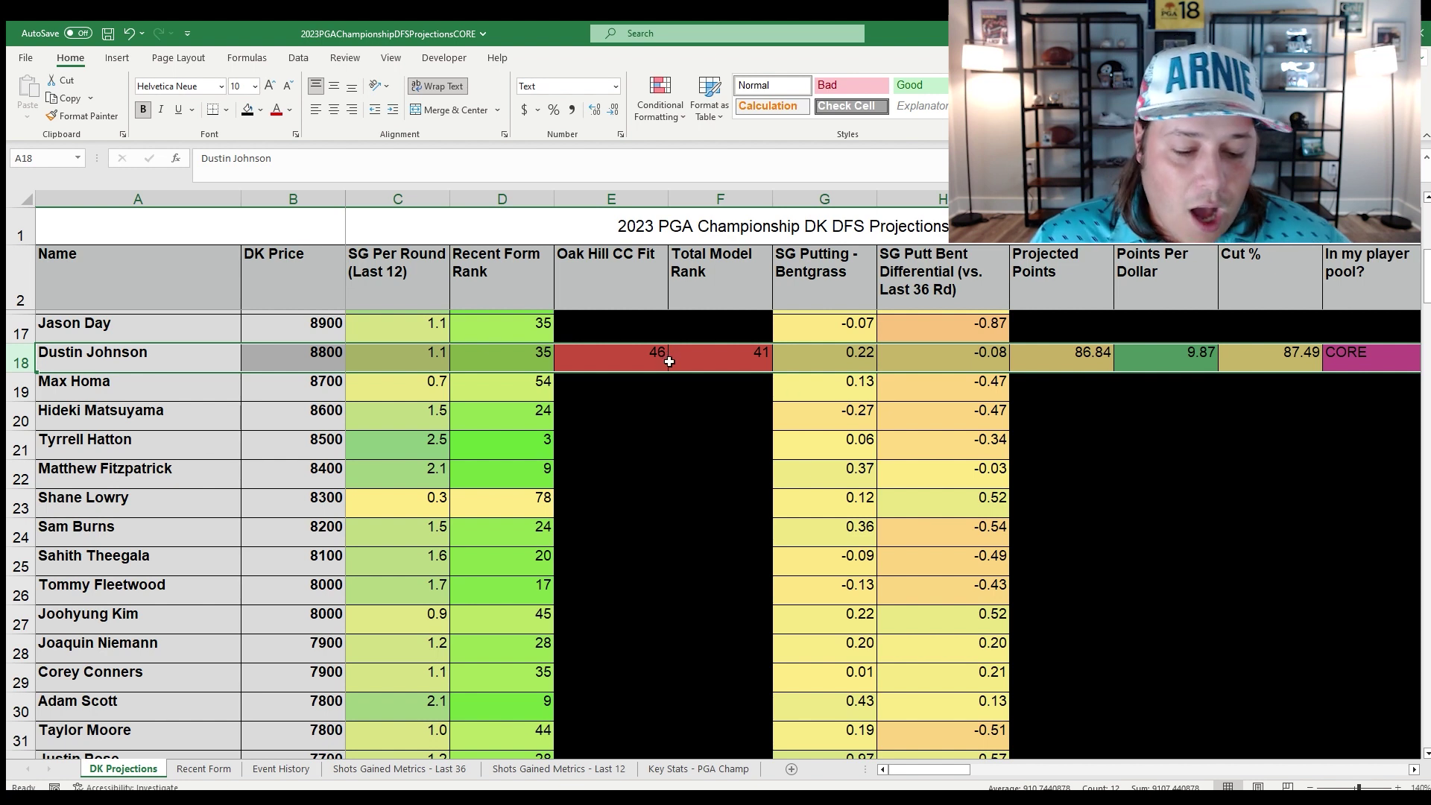
Check Dustin Johnson's SG OTT, APP, ARG and PUTT values over the last 36 measured rounds and go back to DK Projections.
click(456, 766)
scroll(28, 363, down, 3)
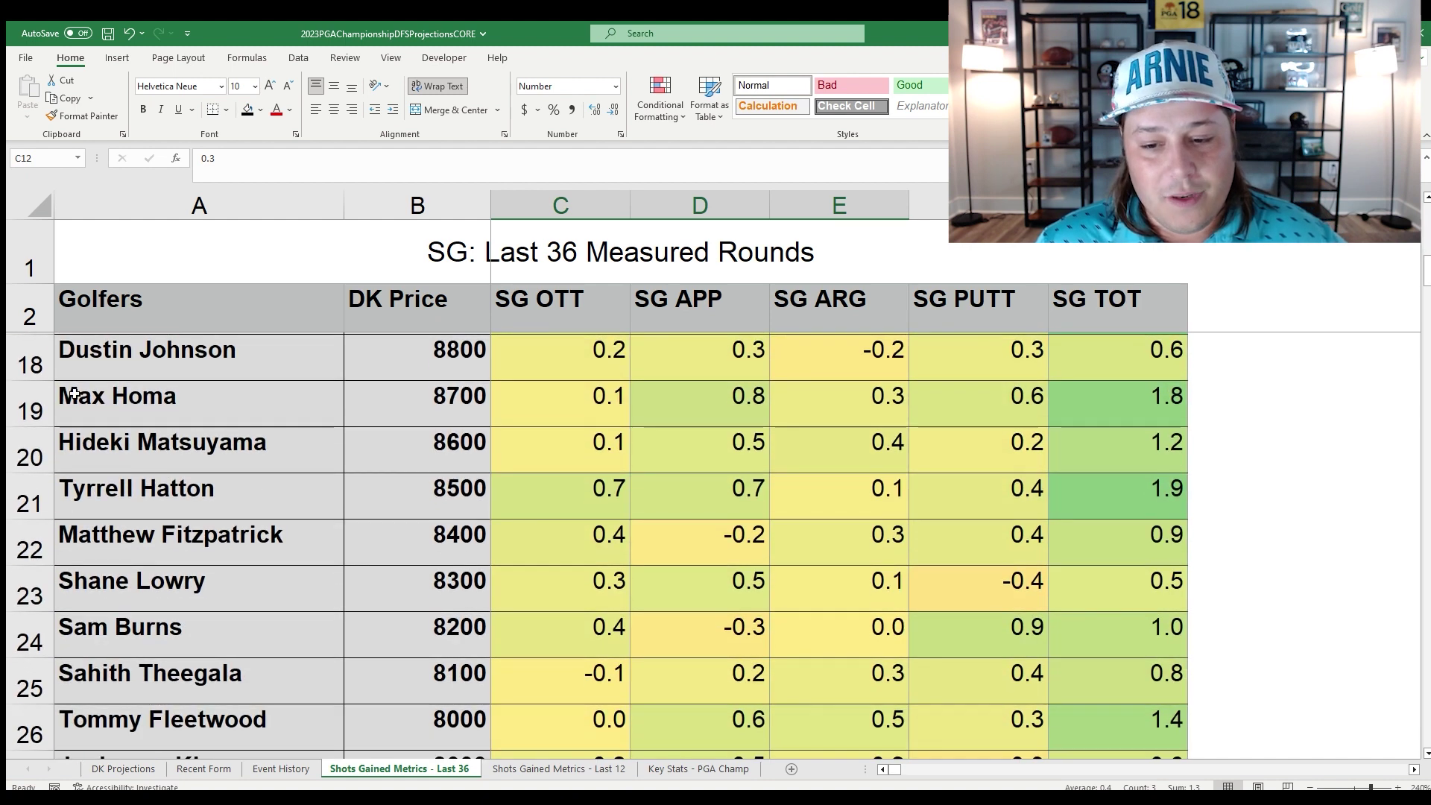
click(28, 363)
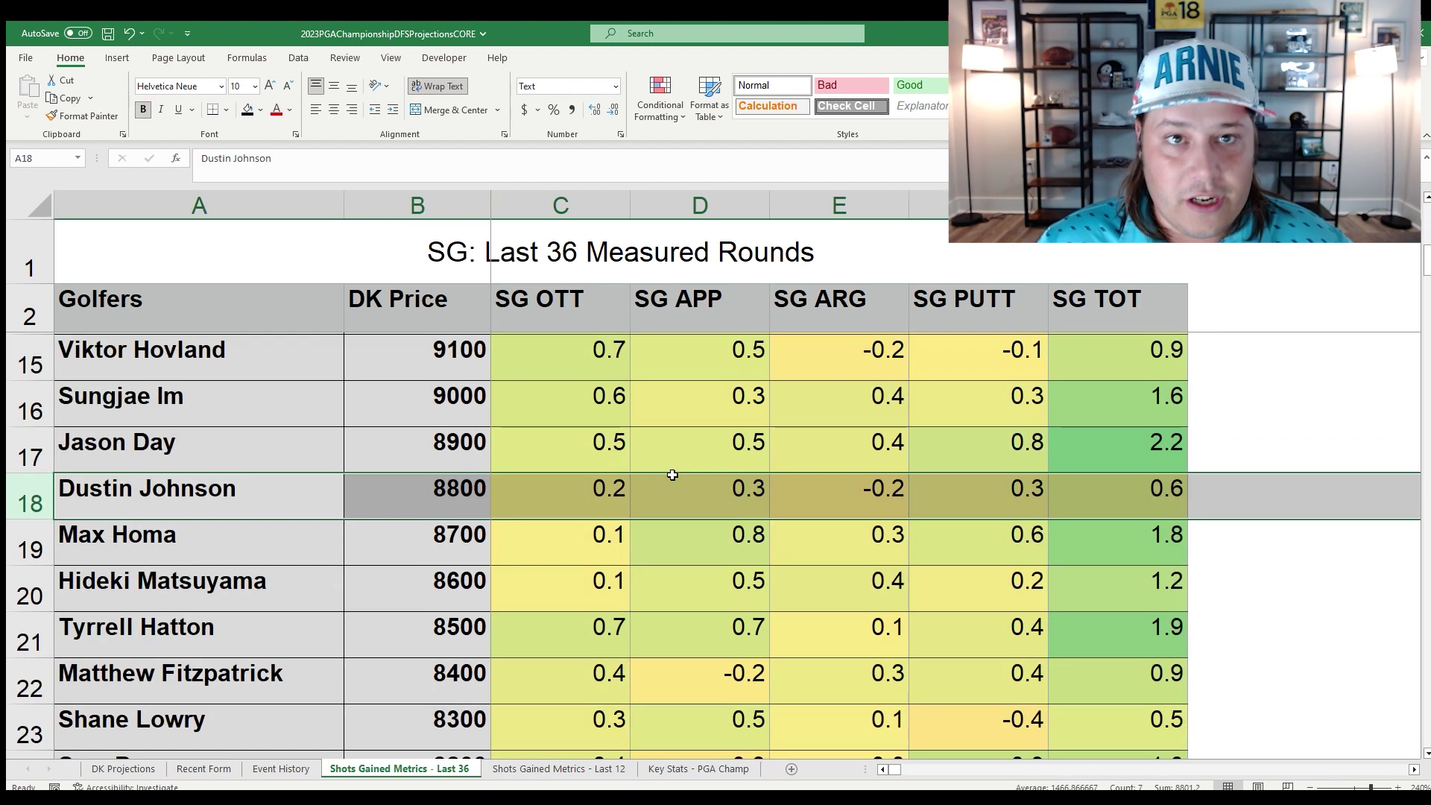
scroll(678, 480, up, 1)
drag(579, 510, 1035, 492)
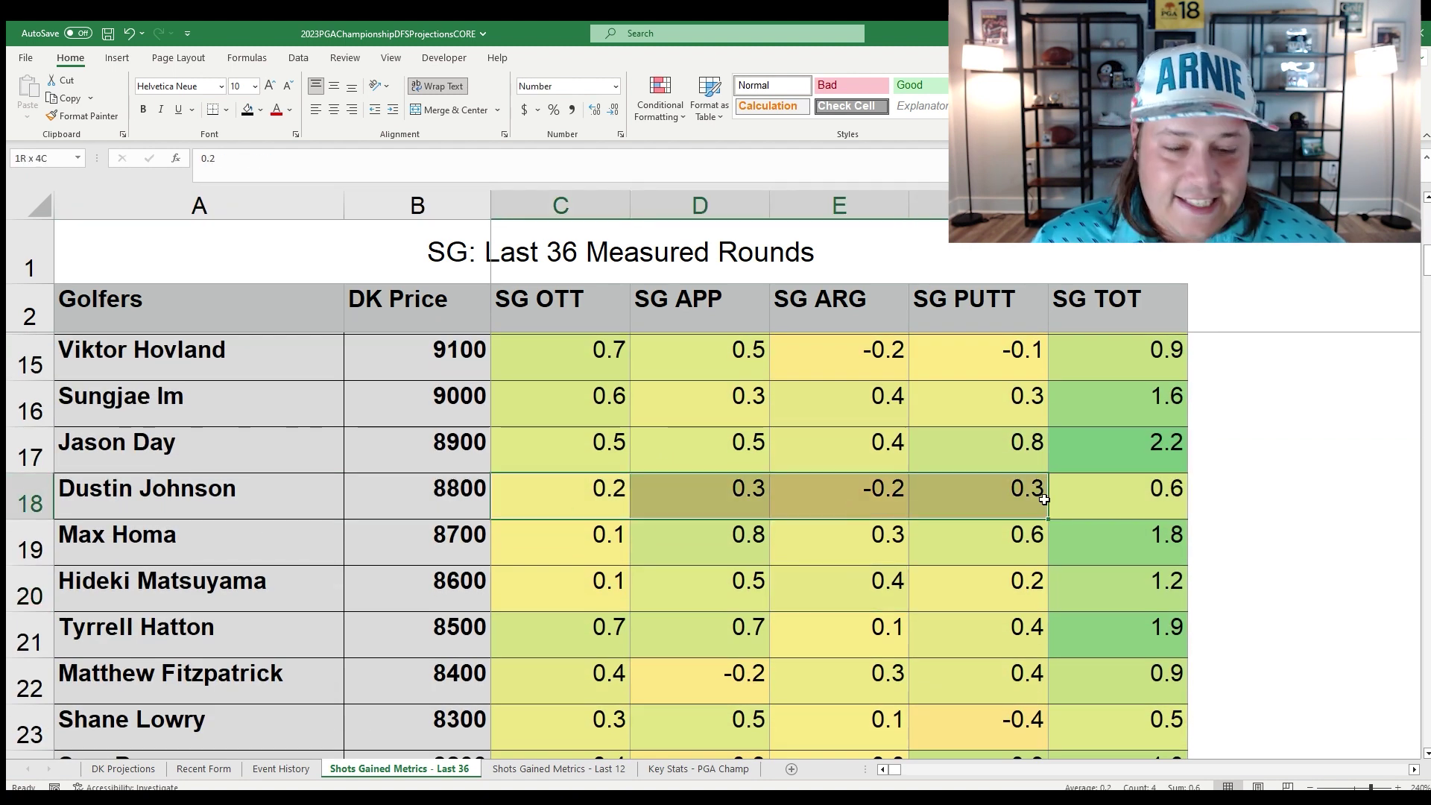
click(137, 769)
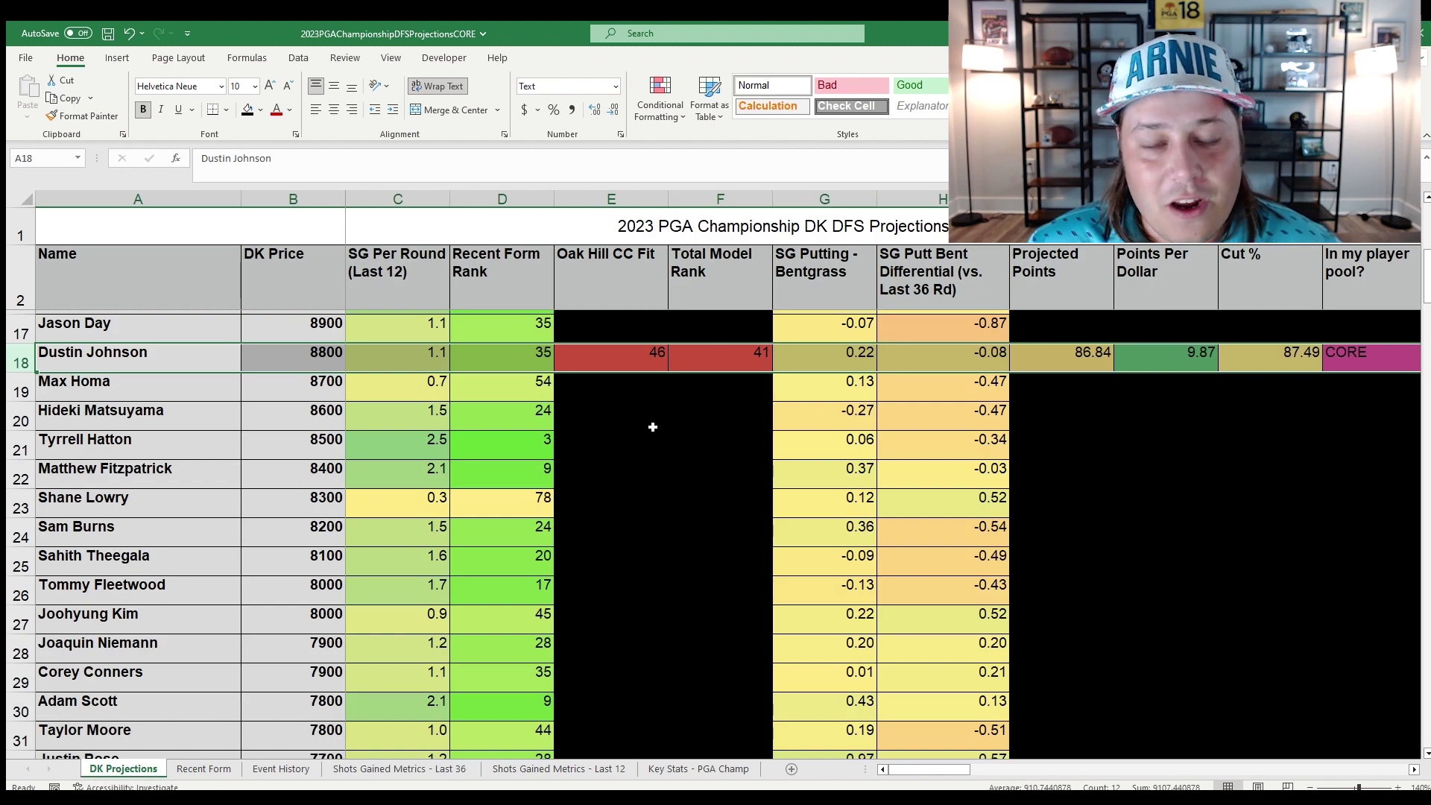